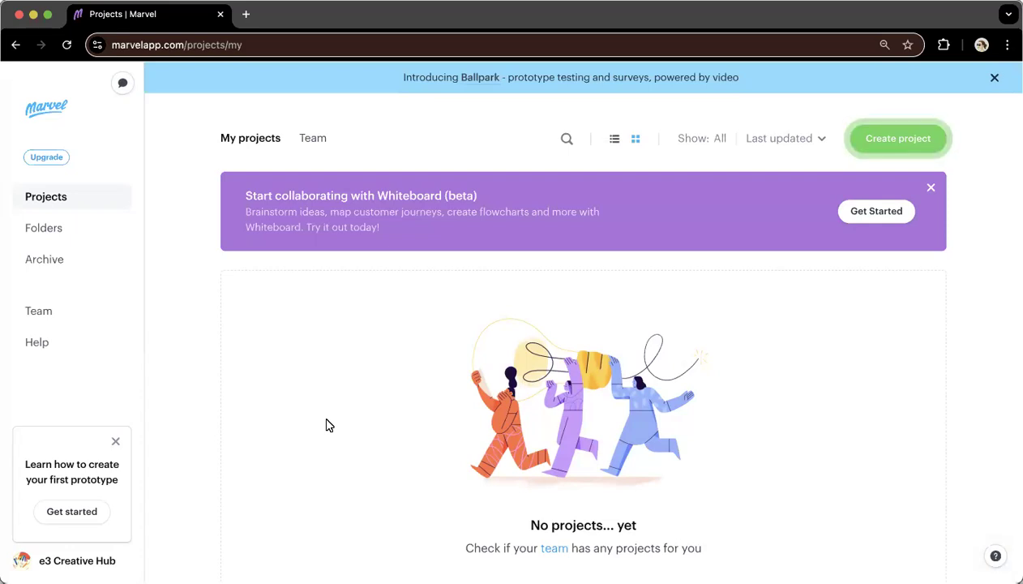
pyautogui.scroll(-1, 329, 425)
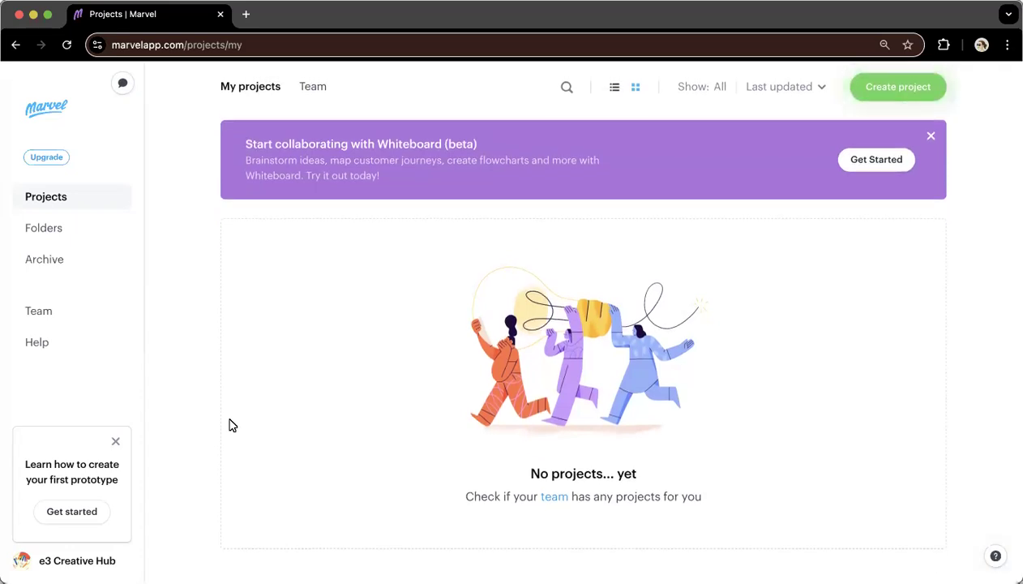
pyautogui.scroll(1, 235, 421)
pyautogui.scroll(1, 235, 421)
pyautogui.scroll(-1, 235, 420)
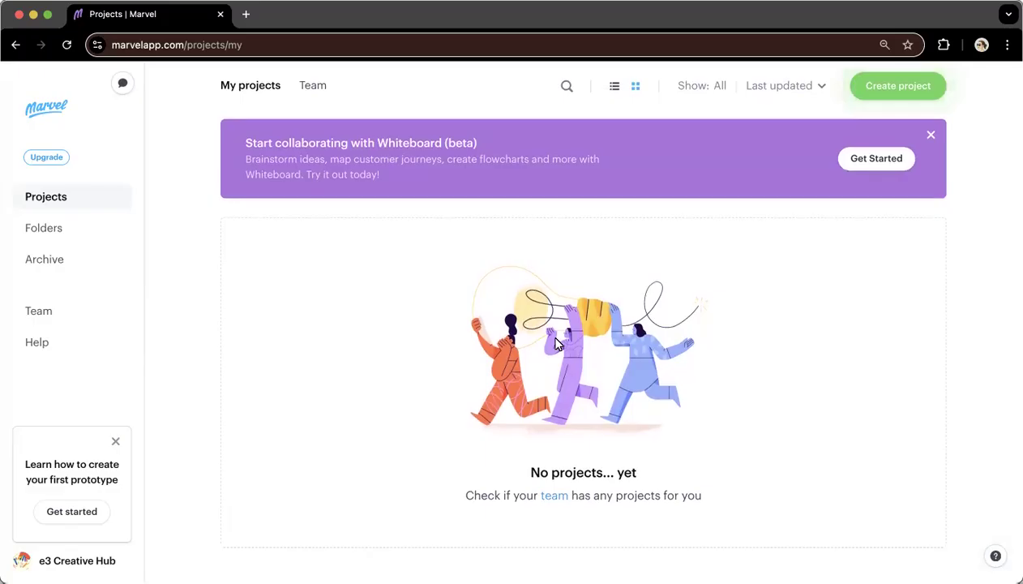
pyautogui.scroll(1, 558, 421)
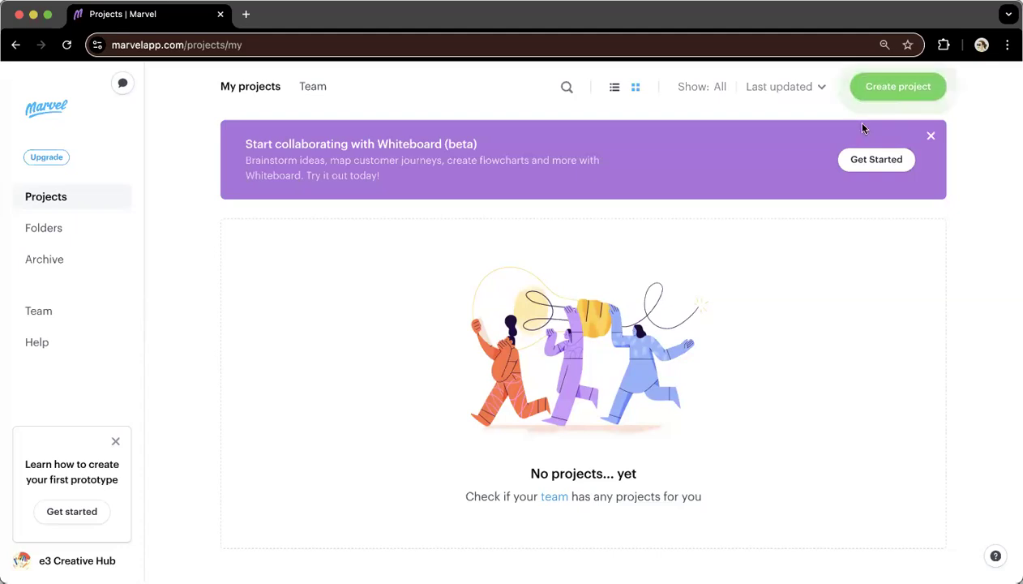
pyautogui.click(927, 89)
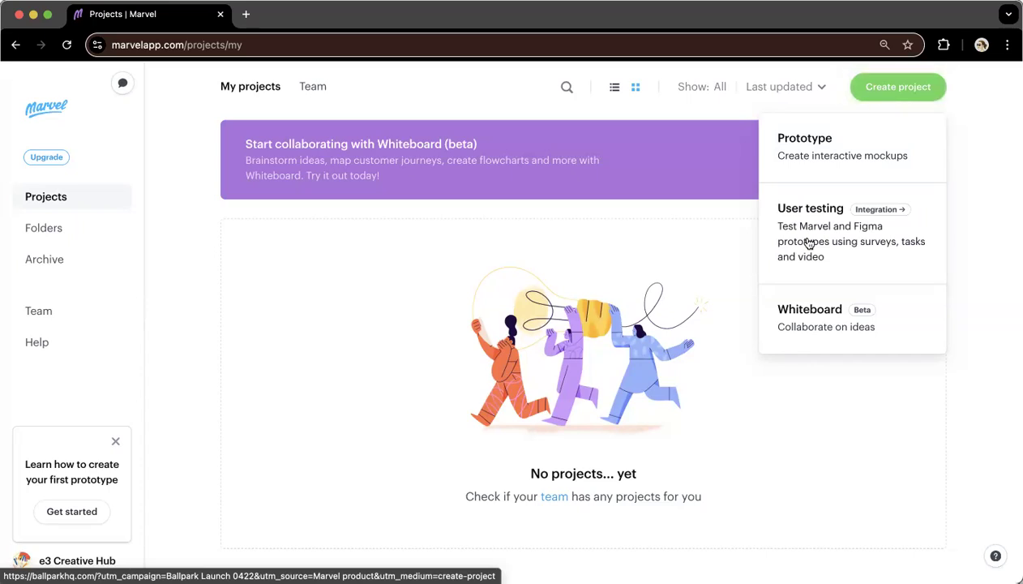
pyautogui.click(823, 155)
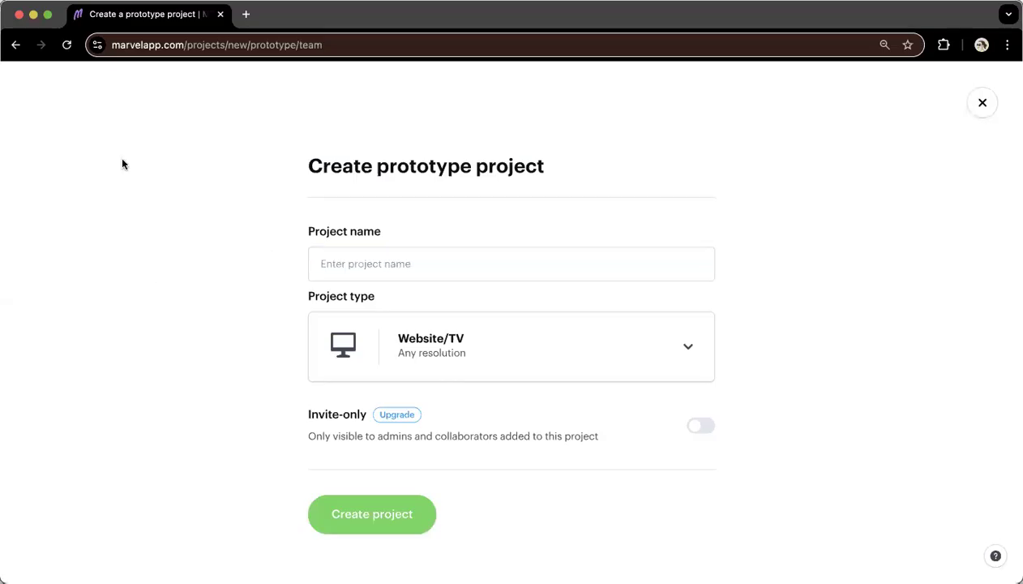
pyautogui.click(980, 103)
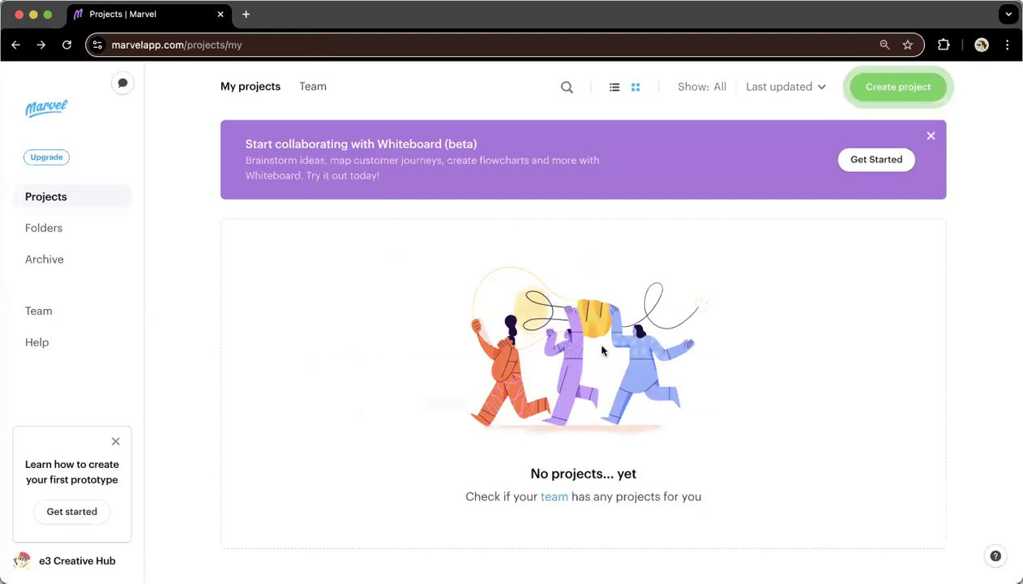
# Start a new prototype project and name it e3closet
pyautogui.click(907, 94)
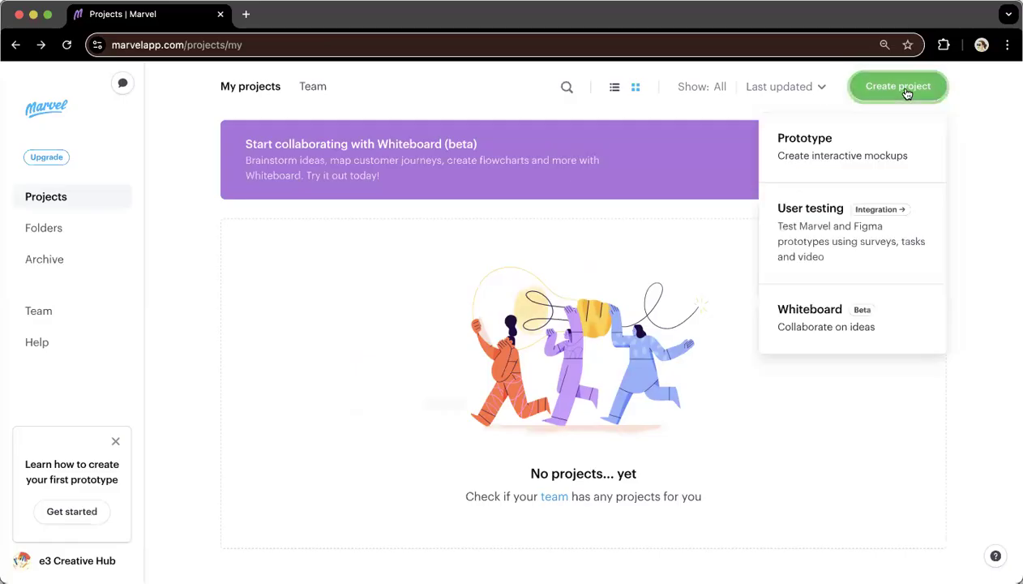
pyautogui.click(810, 151)
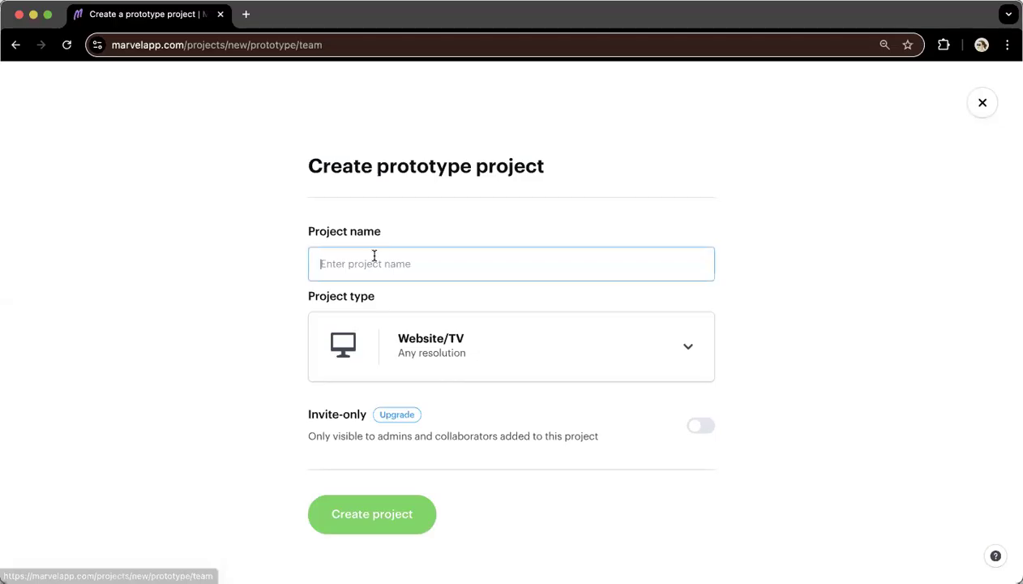
pyautogui.write('e3')
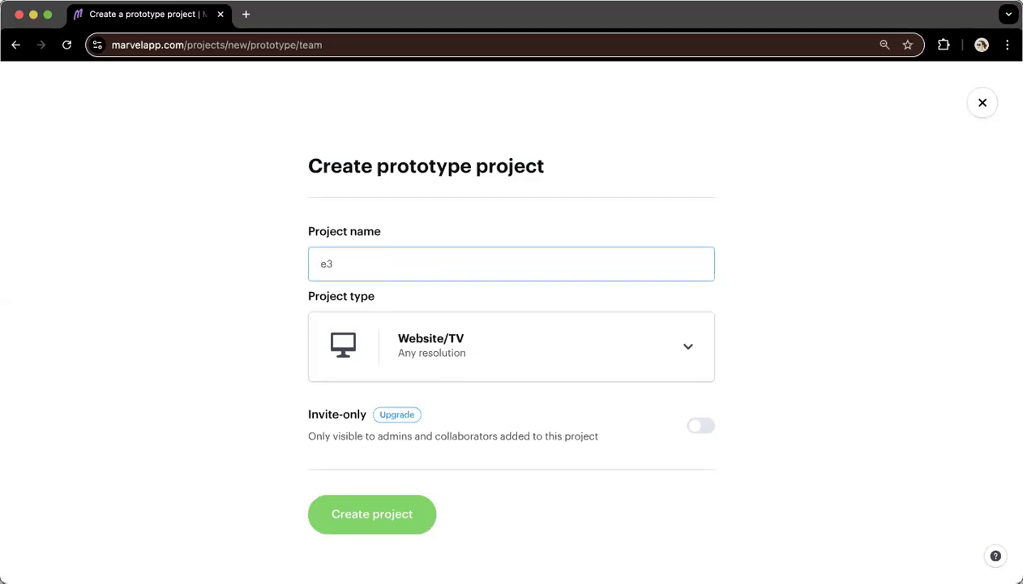
pyautogui.write('closet')
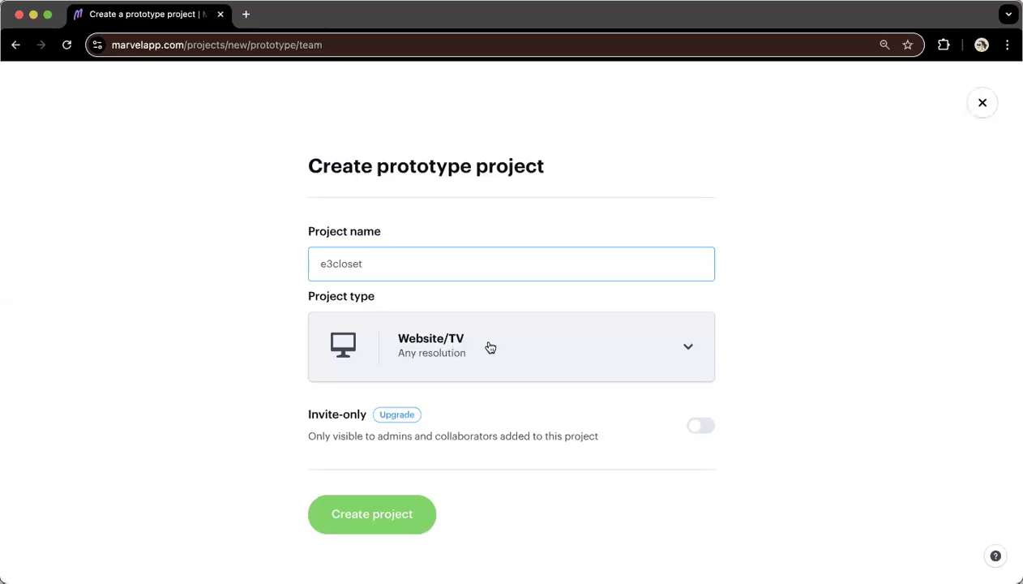
# Choose Website/TV as the project type after reviewing the available devices, and create the project
pyautogui.click(686, 351)
pyautogui.scroll(-3, 686, 351)
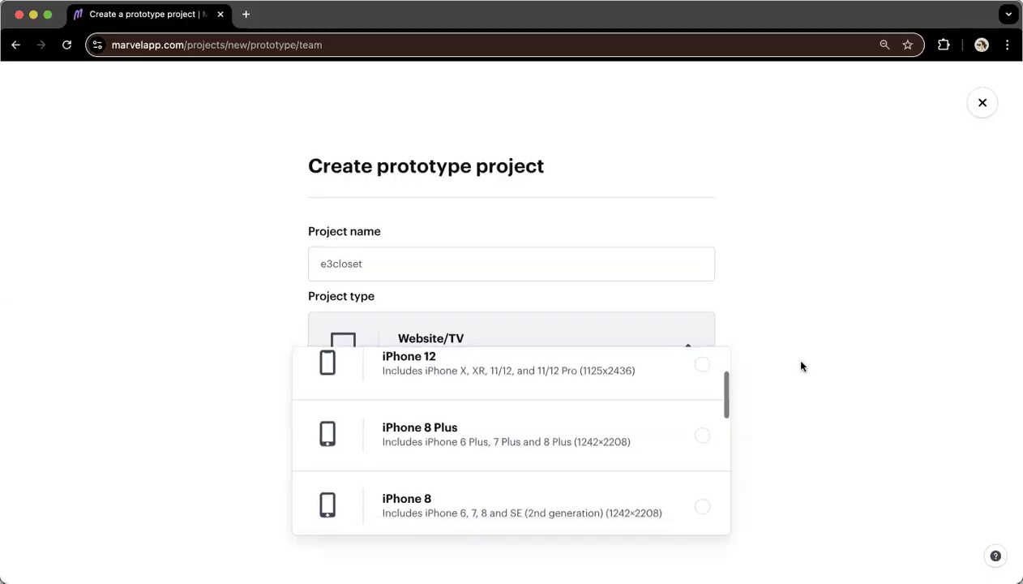
pyautogui.scroll(-1, 596, 406)
pyautogui.scroll(-5, 595, 406)
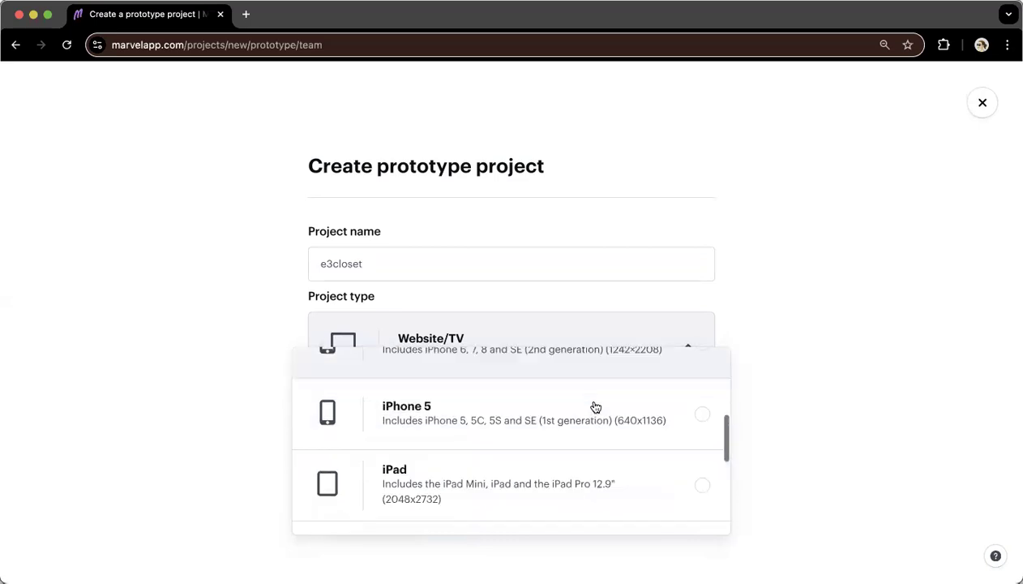
pyautogui.scroll(-3, 595, 406)
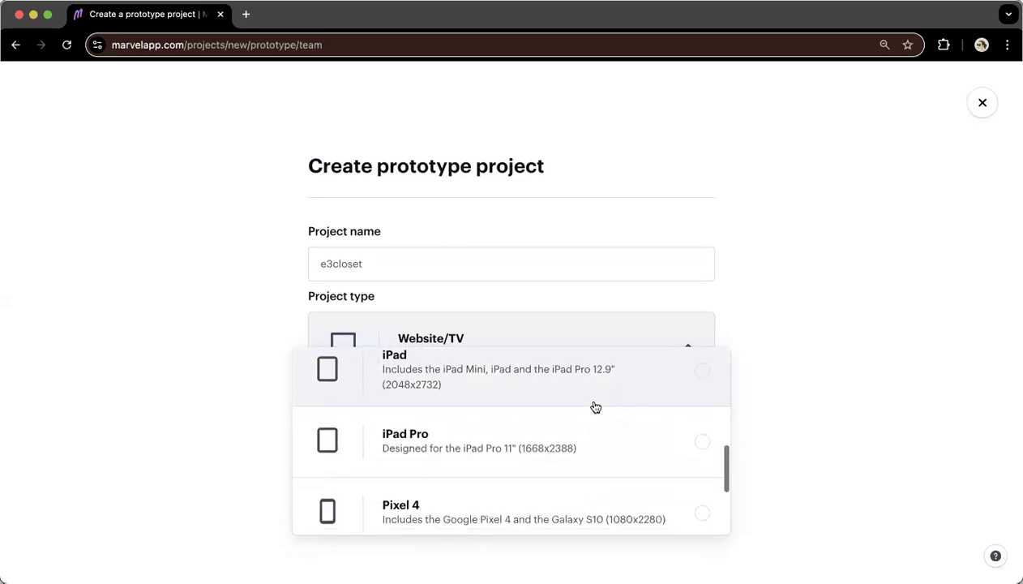
pyautogui.scroll(-4, 595, 406)
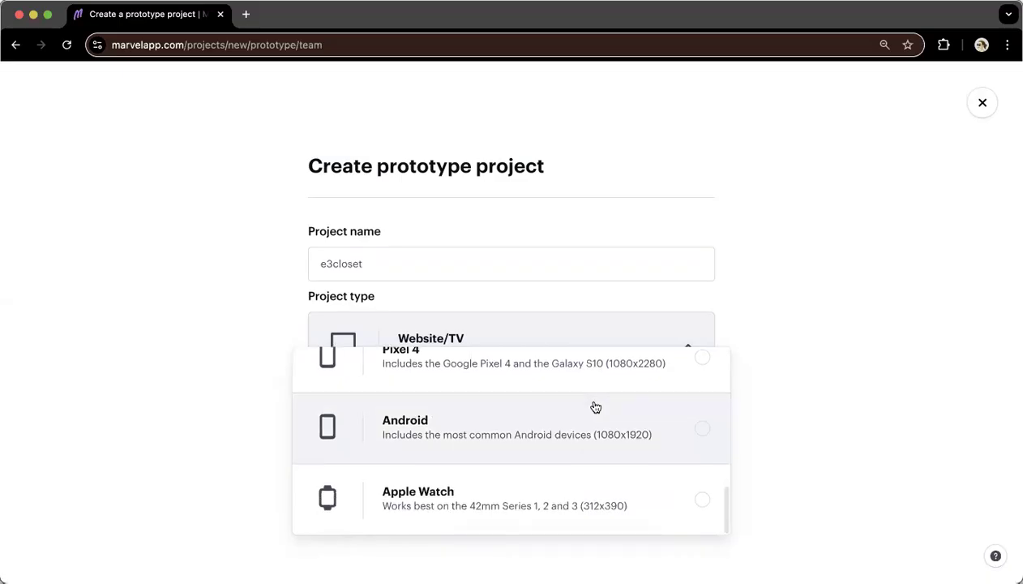
pyautogui.scroll(2, 595, 406)
pyautogui.scroll(10, 595, 407)
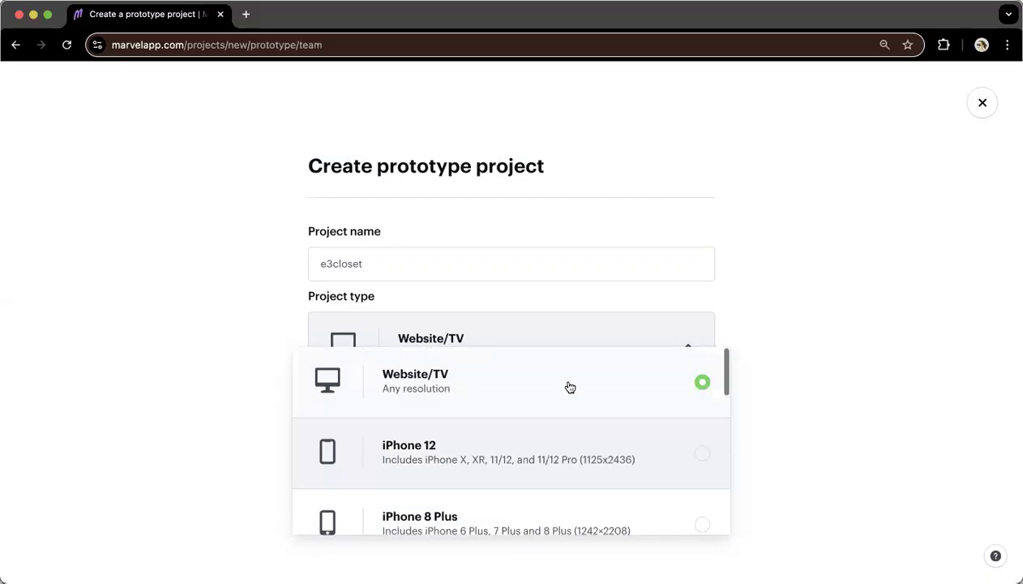
pyautogui.click(572, 383)
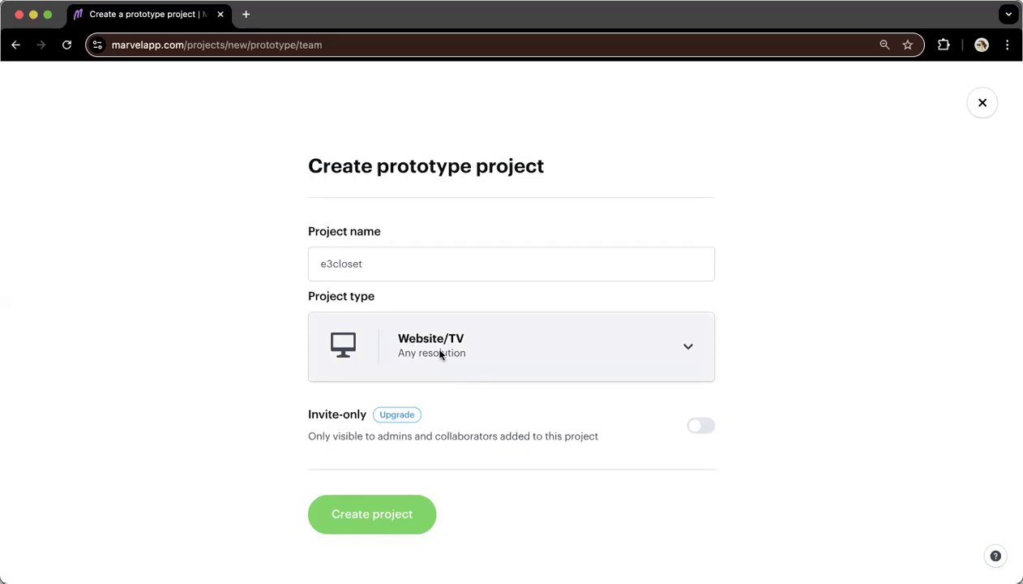
pyautogui.click(366, 523)
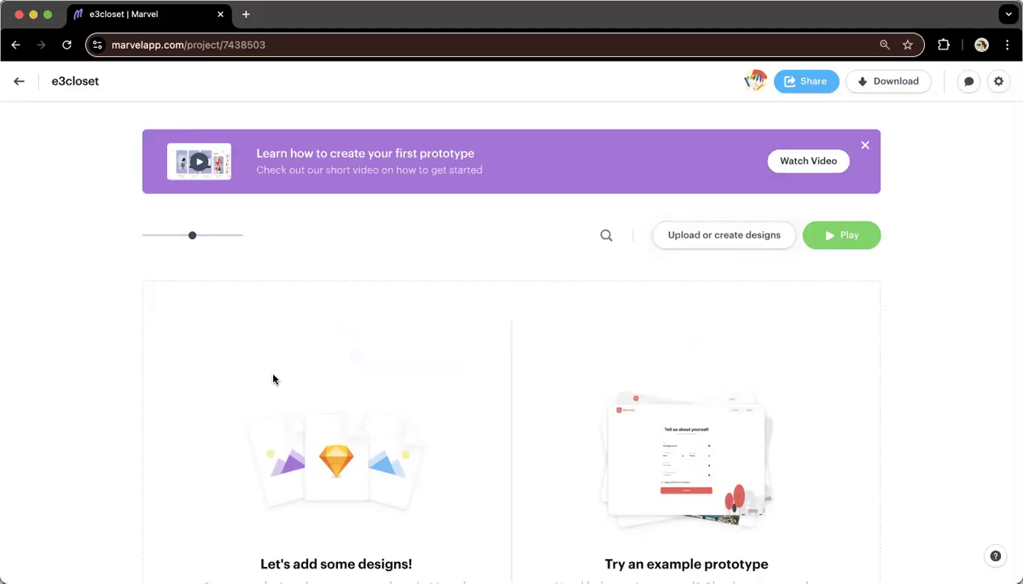
# Examine the new project's page for the ways to add designs or use an example prototype
pyautogui.scroll(-5, 273, 379)
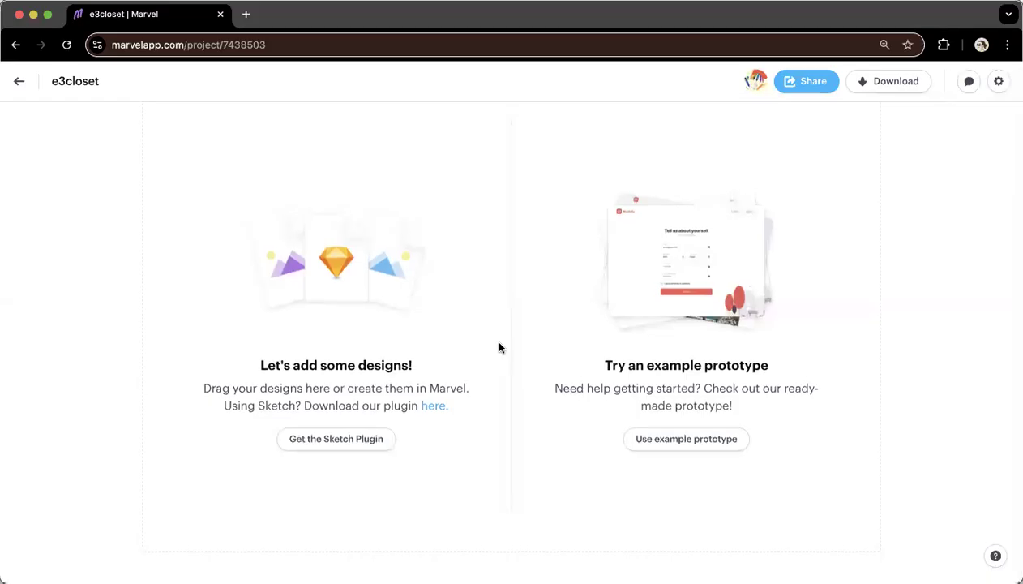
pyautogui.scroll(5, 499, 347)
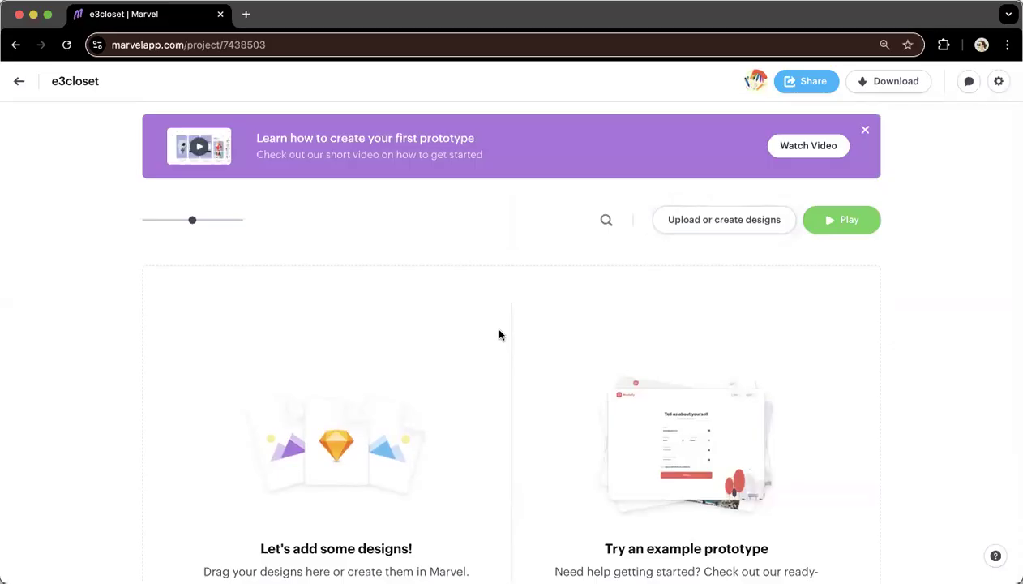
pyautogui.scroll(-1, 499, 332)
pyautogui.scroll(2, 498, 333)
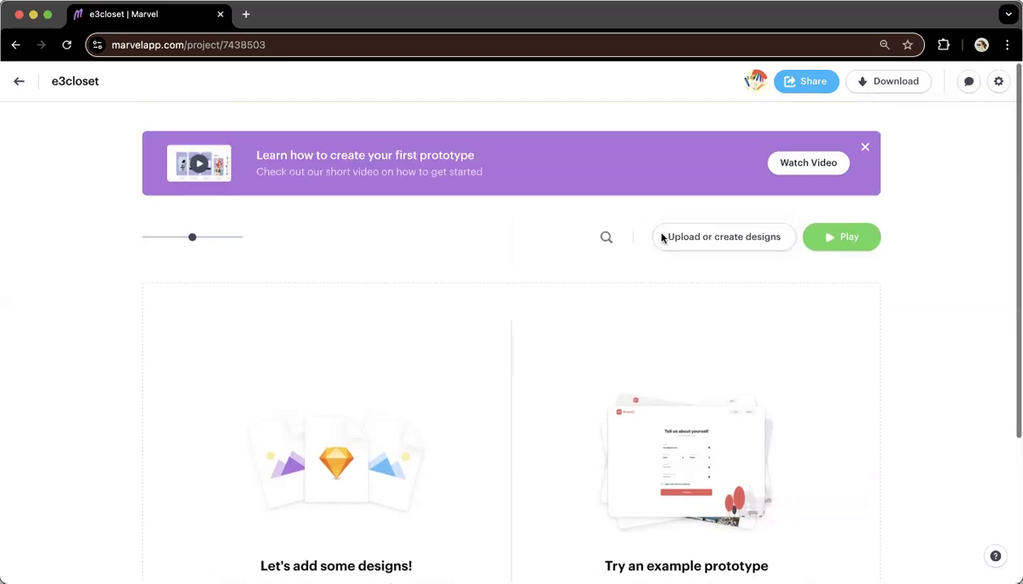
pyautogui.scroll(-1, 590, 368)
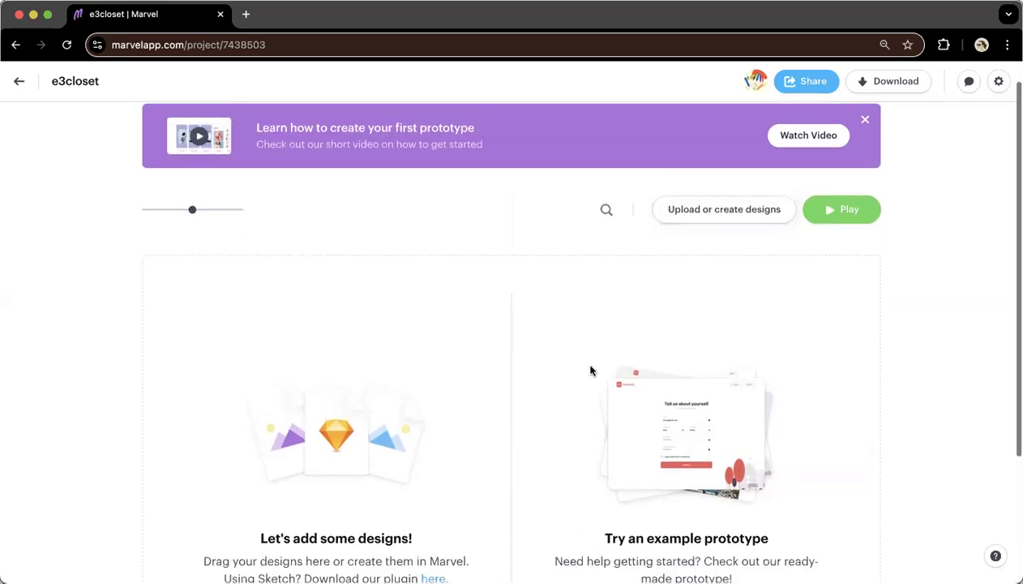
pyautogui.scroll(-1, 590, 370)
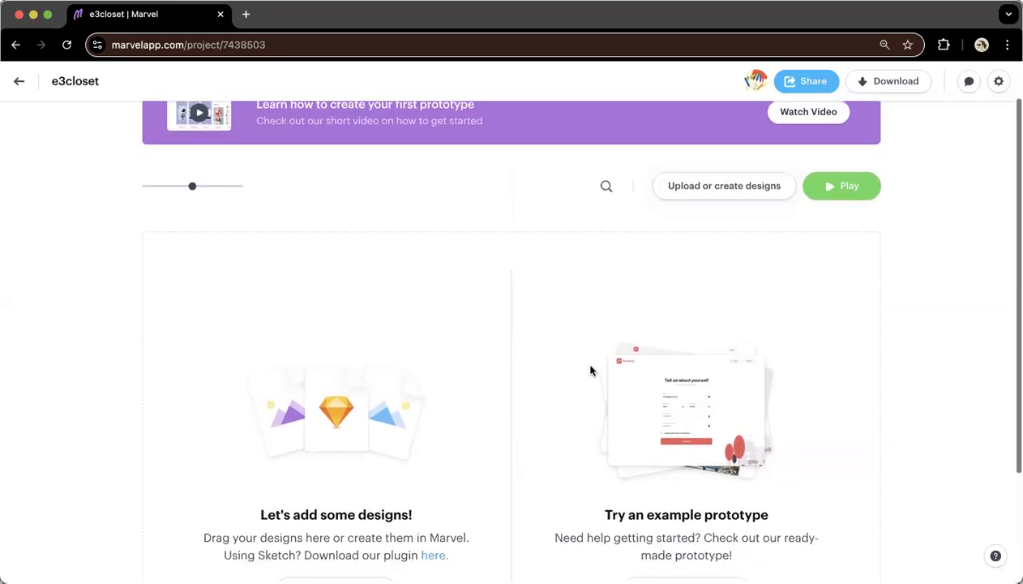
pyautogui.scroll(-5, 591, 370)
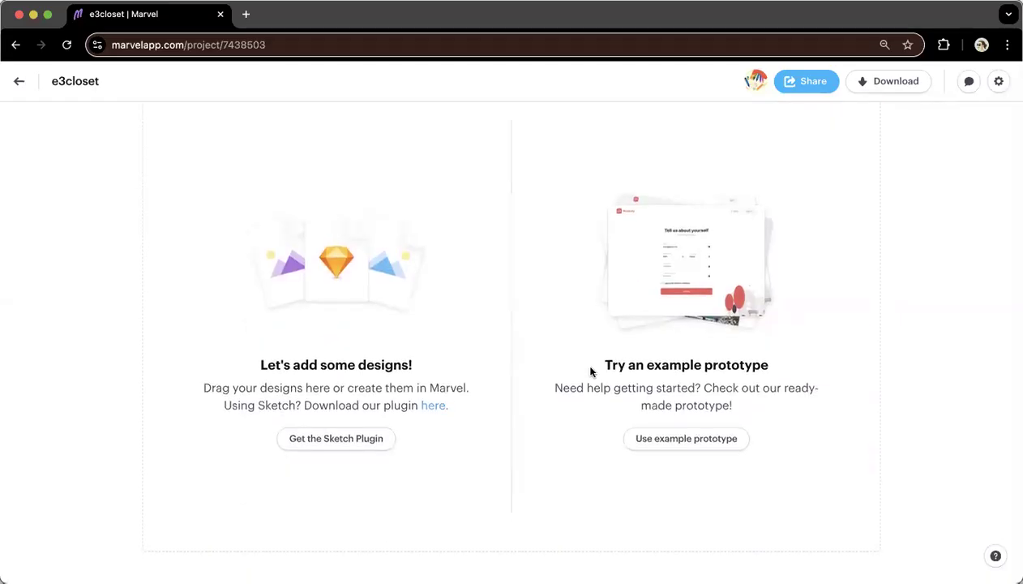
pyautogui.scroll(6, 590, 370)
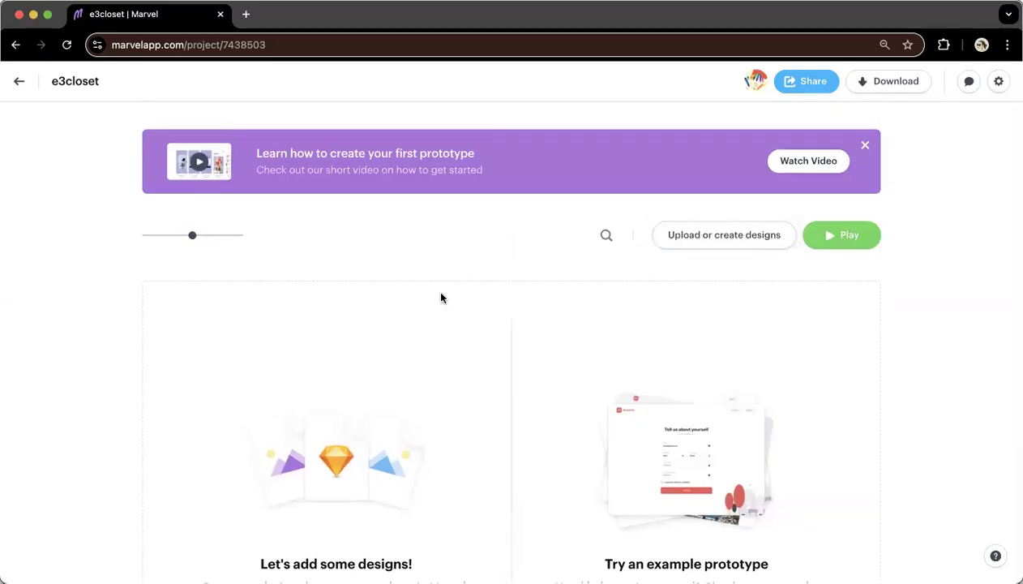
# Add a new design to the project by choosing to design it in Marvel
pyautogui.scroll(-3, 537, 257)
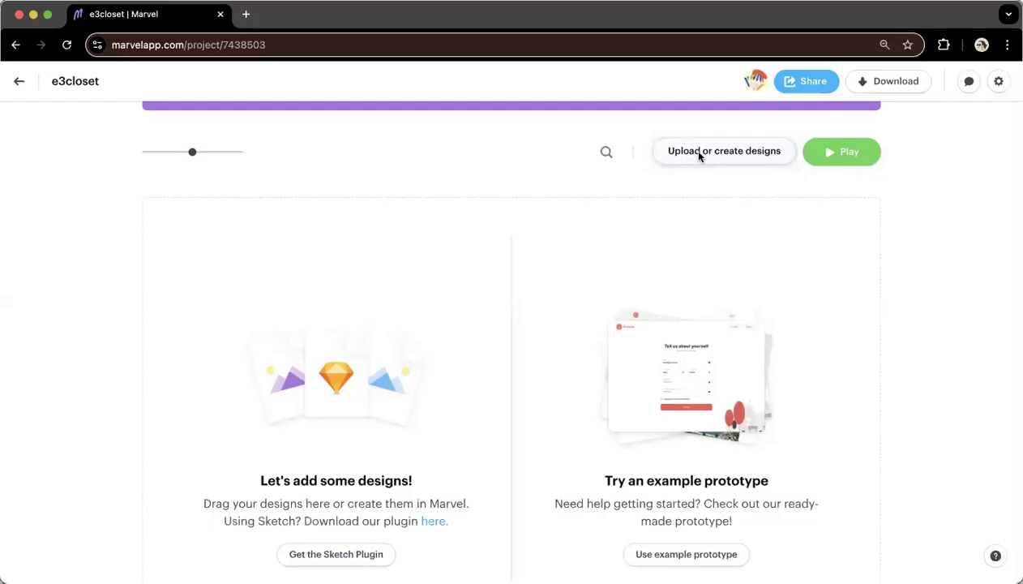
pyautogui.click(771, 153)
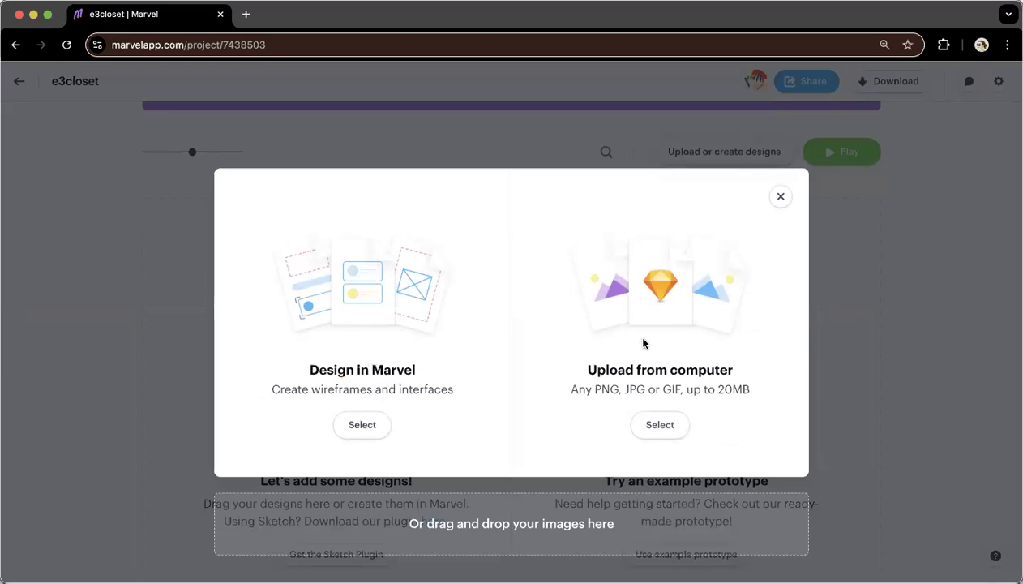
pyautogui.click(362, 426)
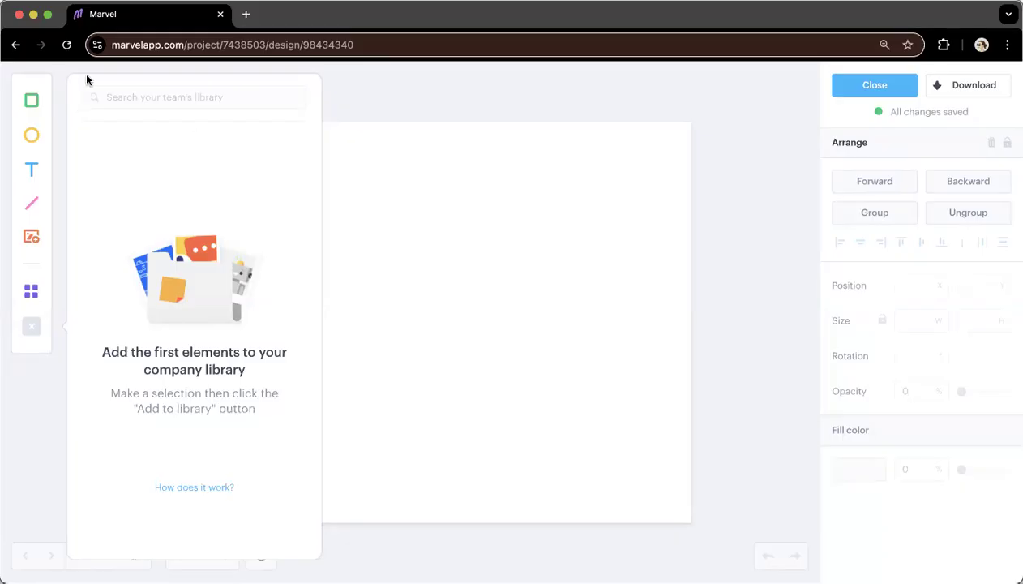
pyautogui.press('super+a')
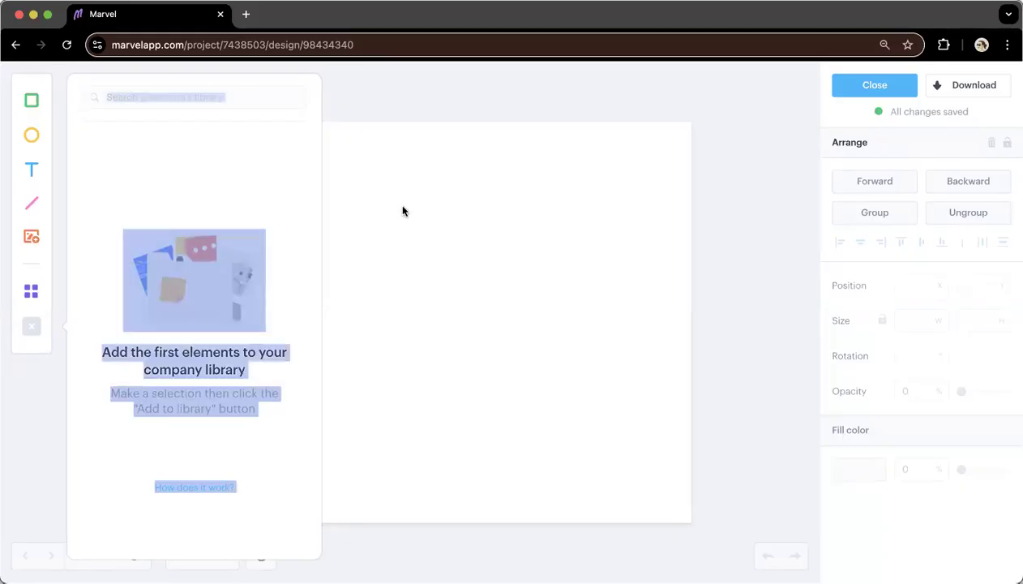
pyautogui.moveTo(220, 243); pyautogui.dragTo(414, 228)
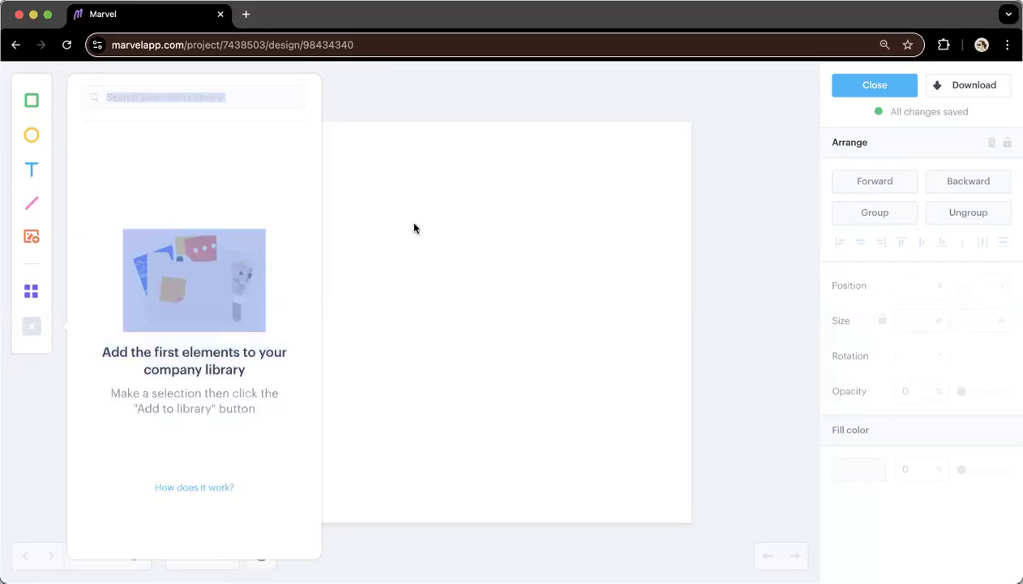
pyautogui.scroll(-5, 492, 235)
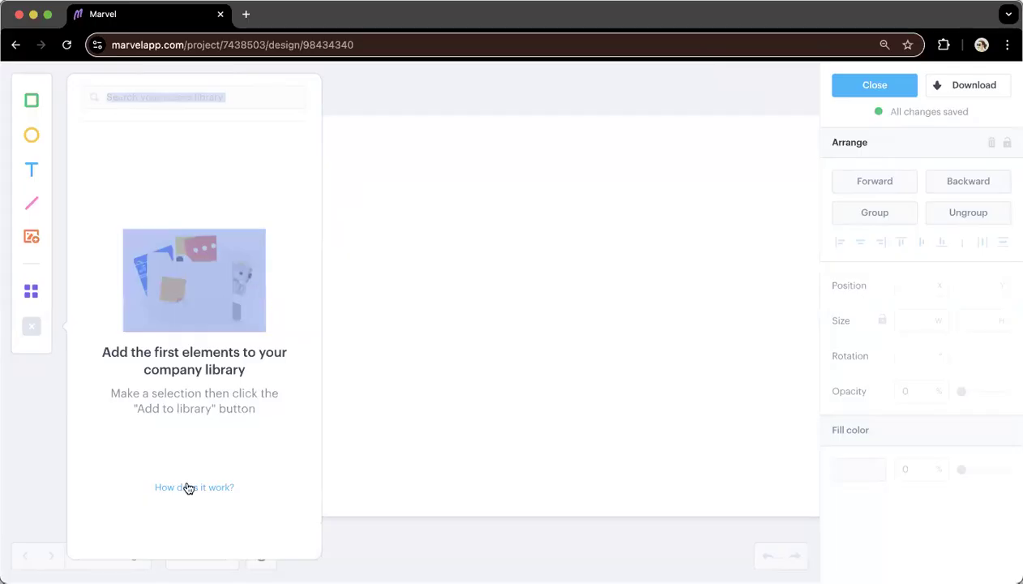
# Open the help article on how the company library works, then return to the design editor
pyautogui.click(222, 485)
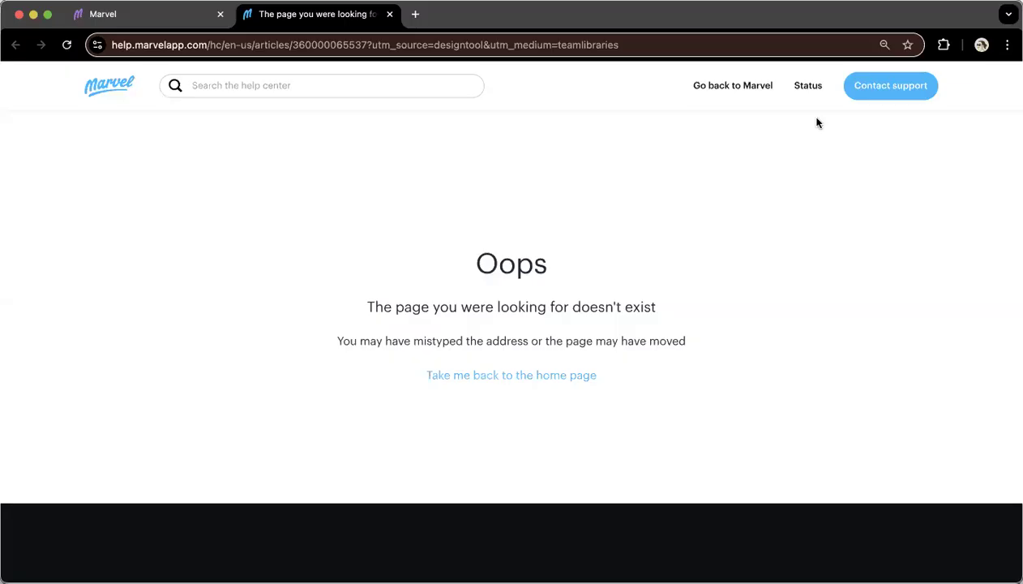
pyautogui.click(150, 19)
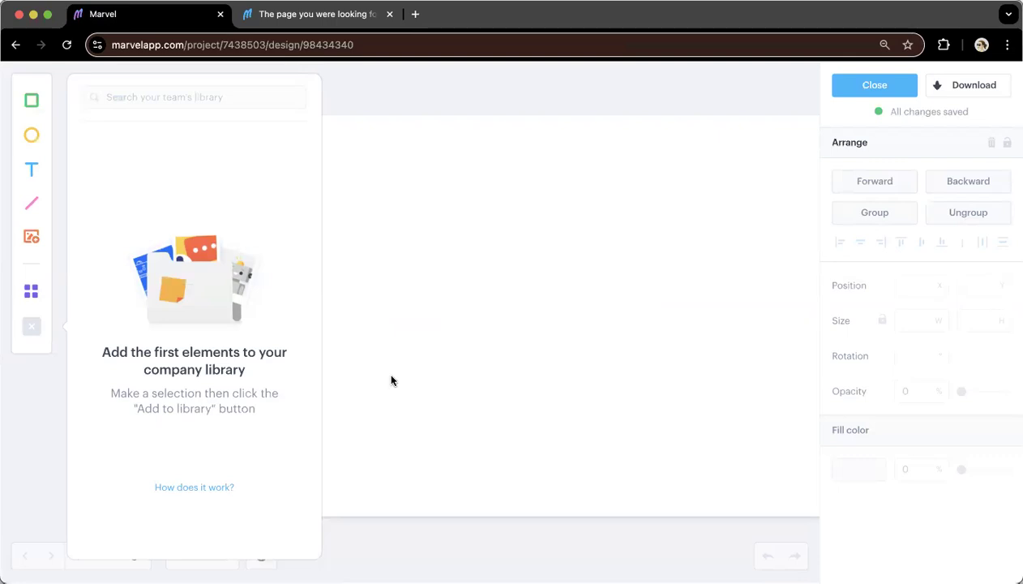
pyautogui.scroll(-1, 391, 380)
pyautogui.scroll(3, 391, 380)
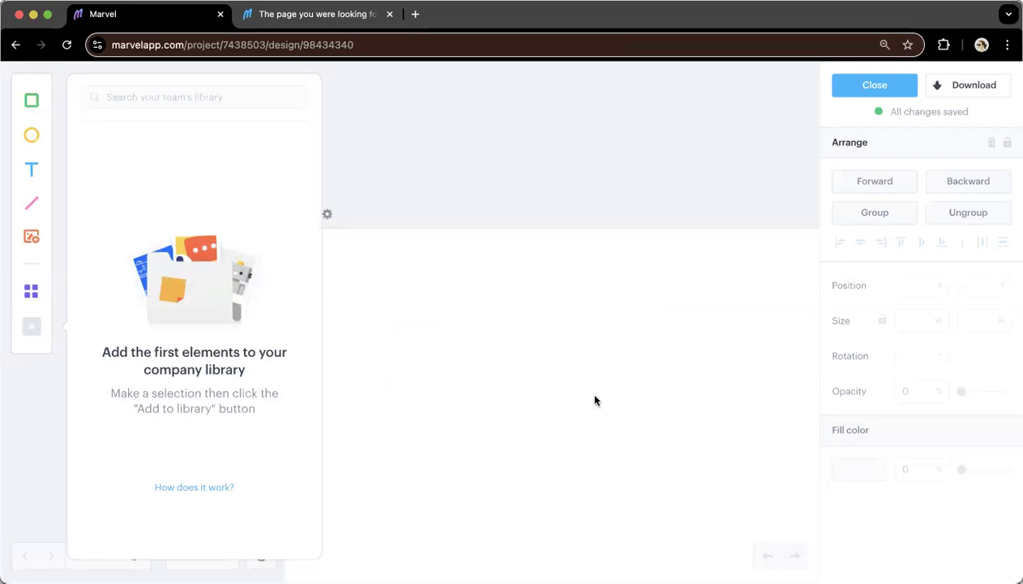
pyautogui.scroll(-1, 594, 400)
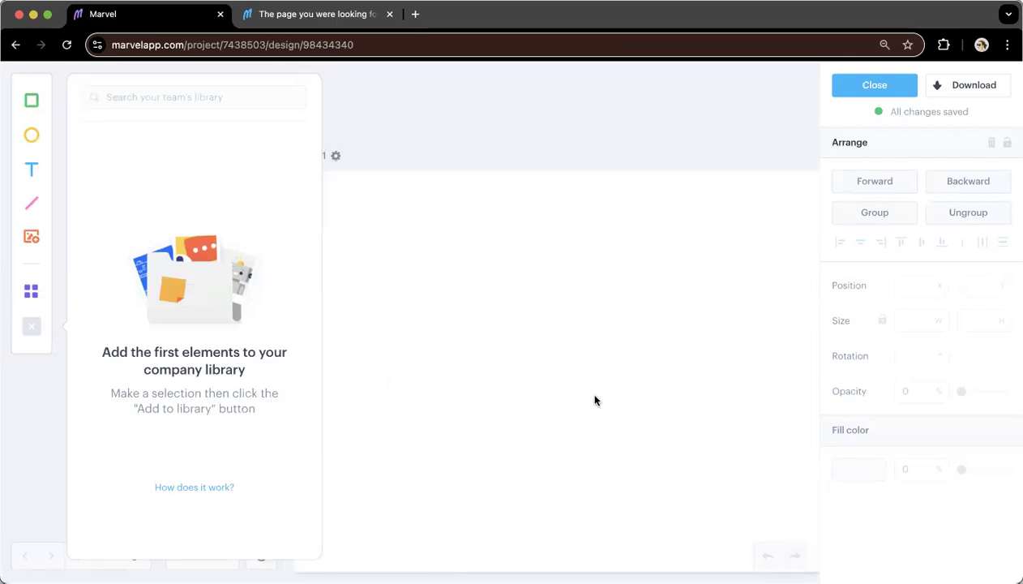
pyautogui.hscroll(-2, 594, 399)
pyautogui.scroll(-1, 594, 400)
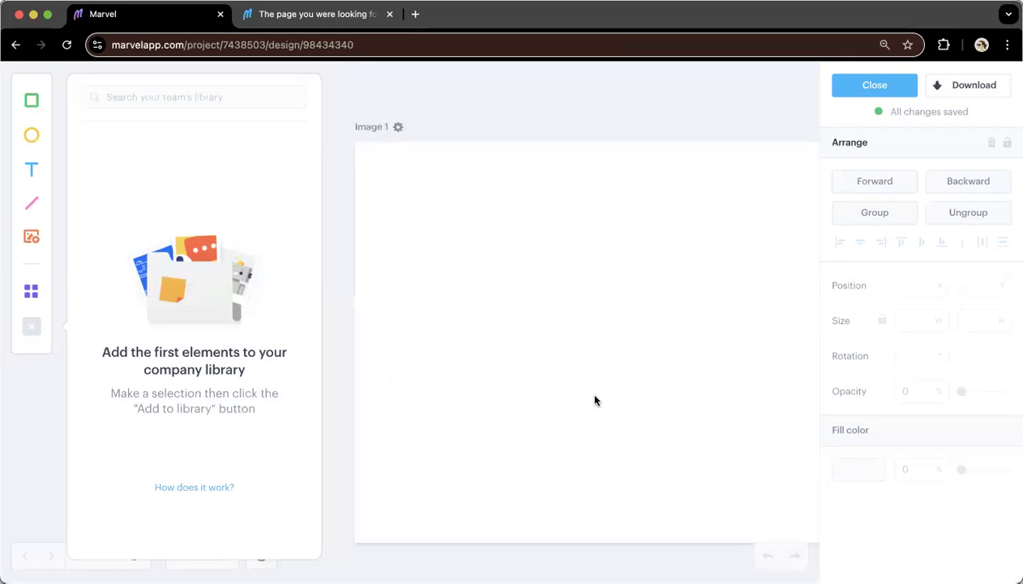
# Title the design home and set its height to 2024 in the design settings
pyautogui.doubleClick(398, 129)
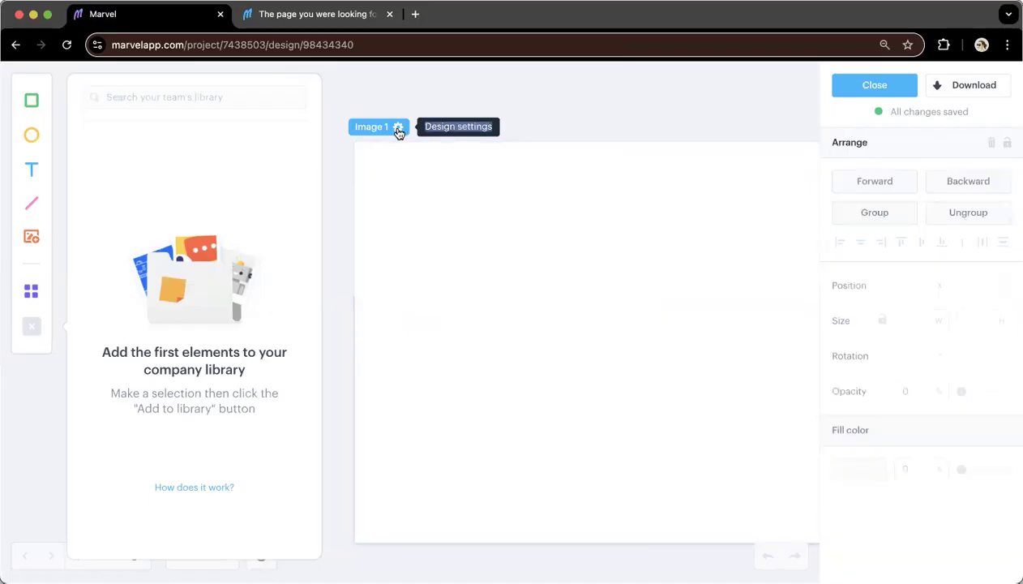
pyautogui.click(398, 130)
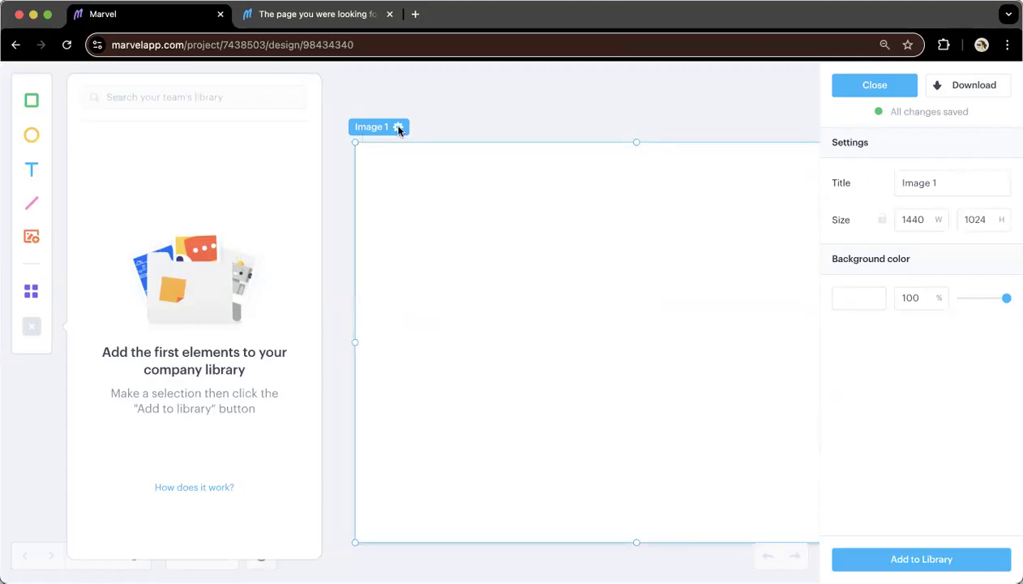
pyautogui.click(929, 190)
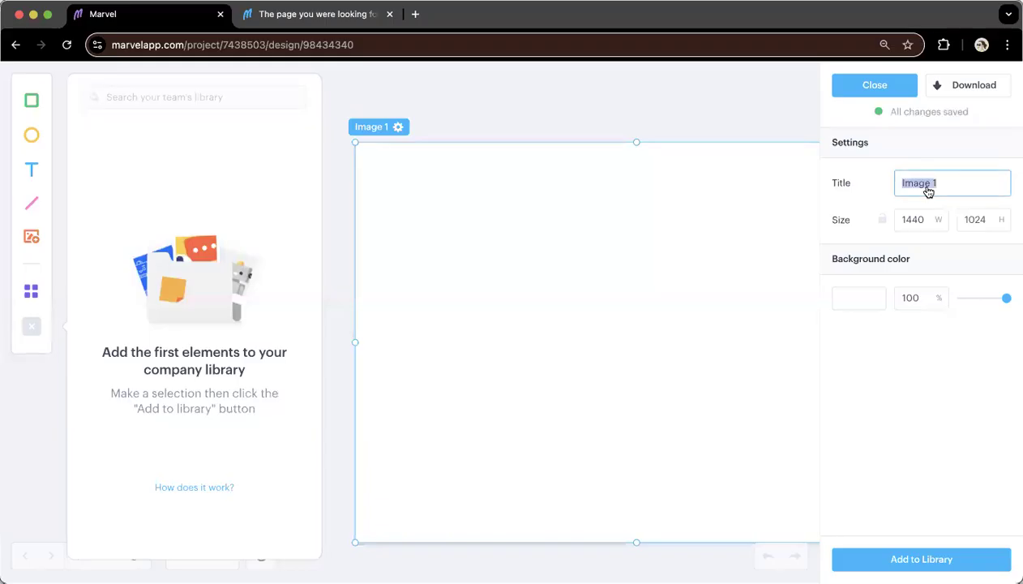
pyautogui.write('home')
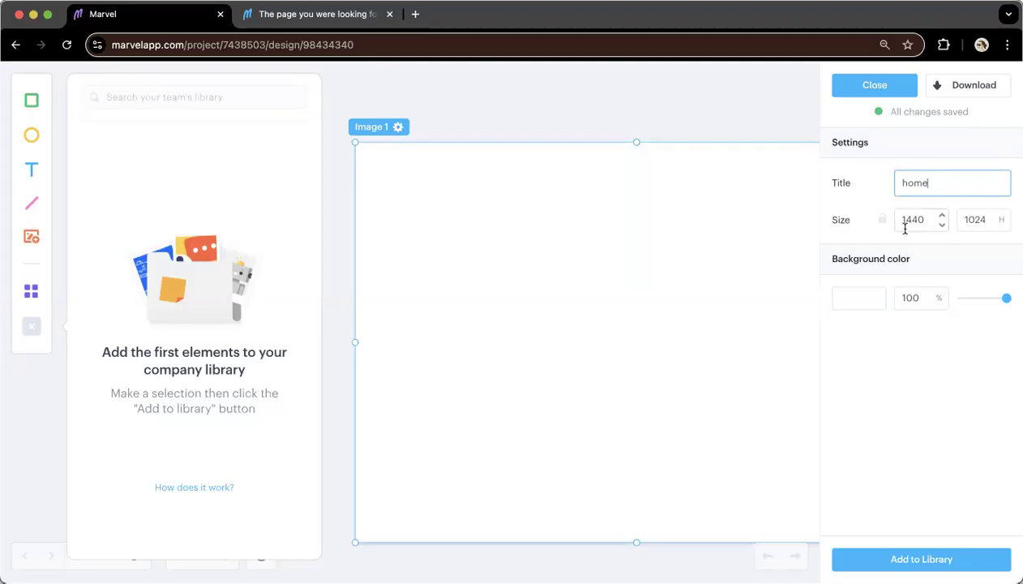
pyautogui.click(967, 223)
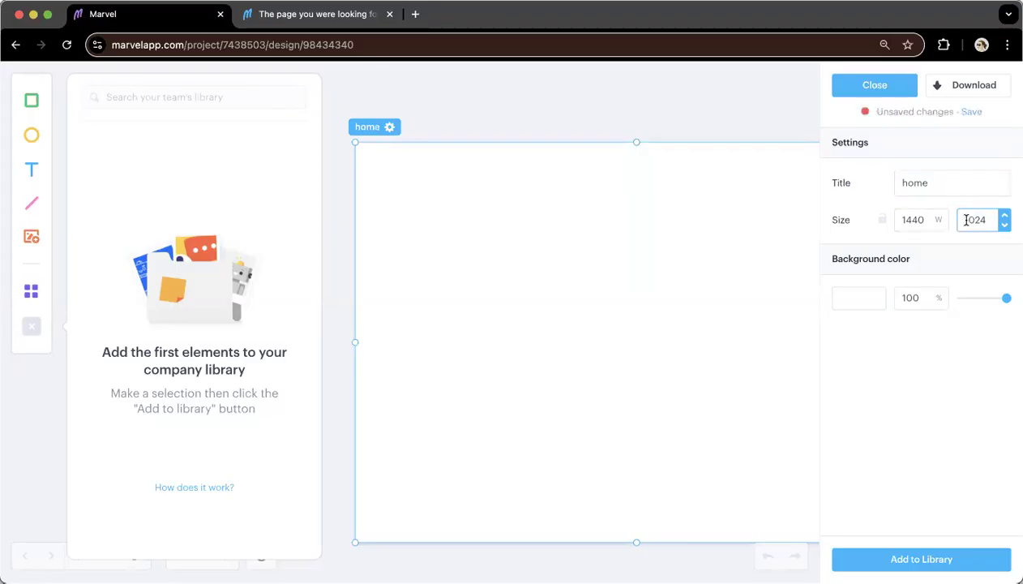
pyautogui.write('2')
# Change the home design's background color from white to a very light grey
pyautogui.click(831, 269)
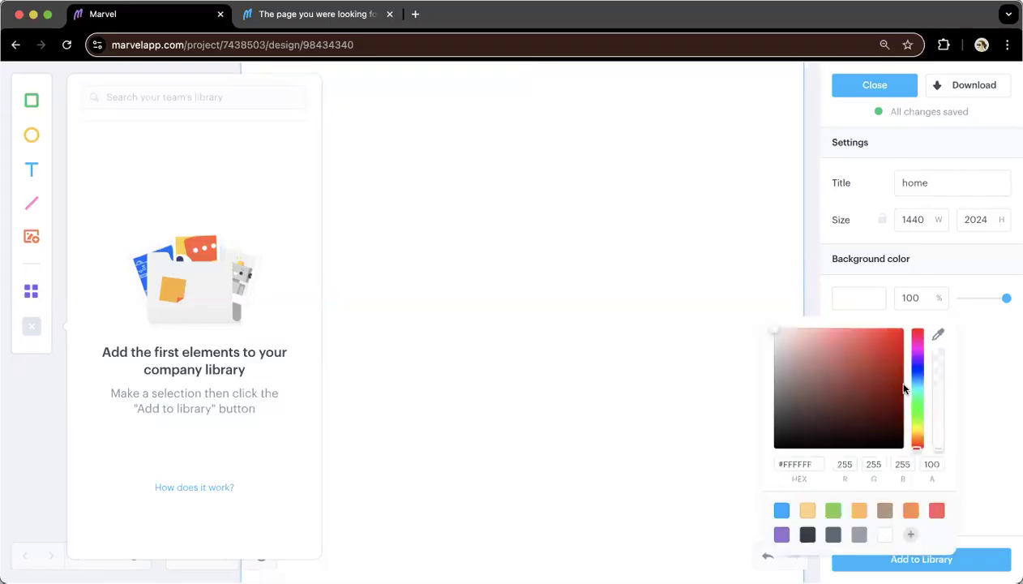
pyautogui.click(882, 340)
pyautogui.click(844, 363)
pyautogui.click(781, 334)
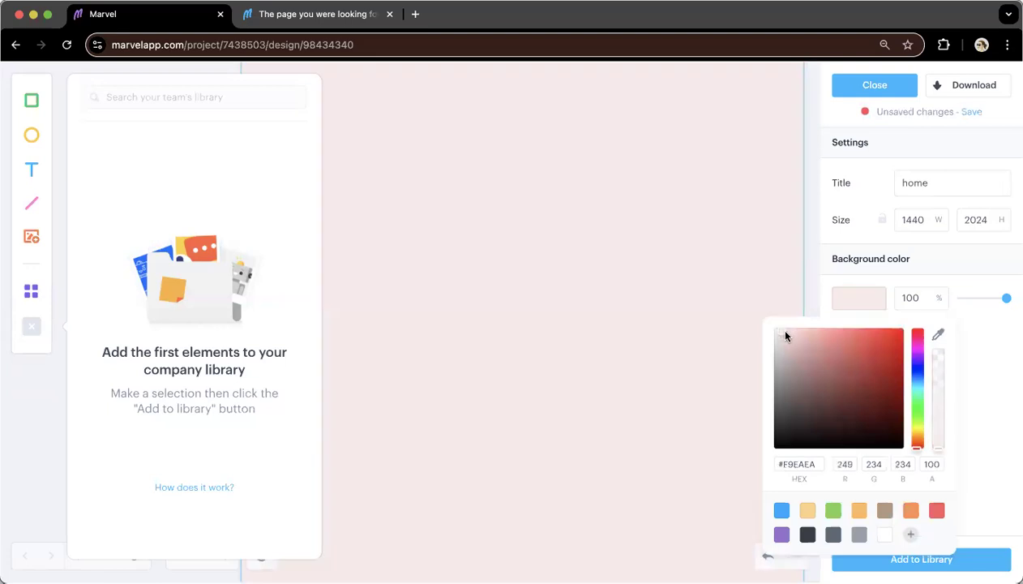
pyautogui.click(777, 338)
pyautogui.click(810, 269)
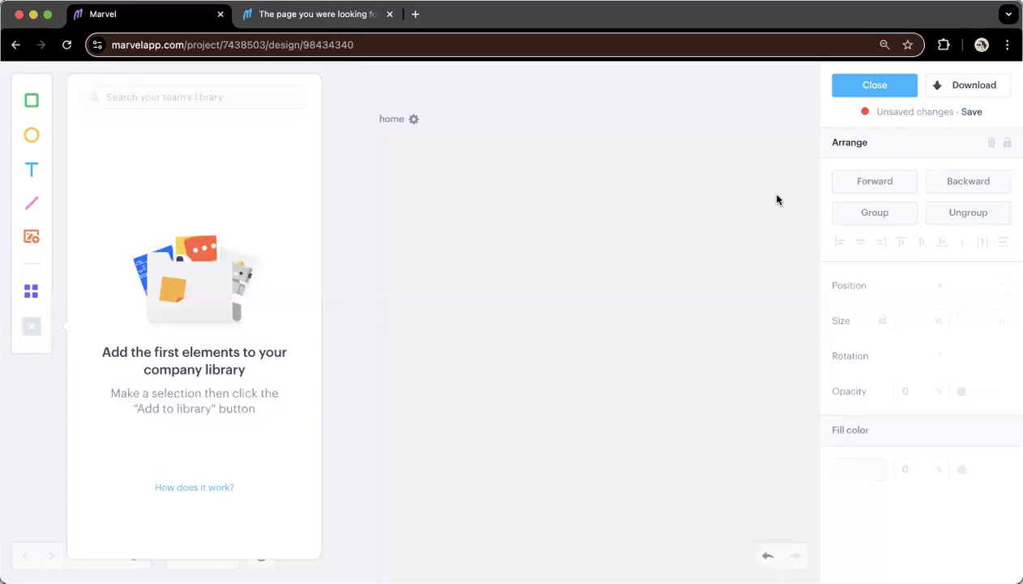
# Save and close the home design, and reopen it for editing from the project page
pyautogui.click(972, 112)
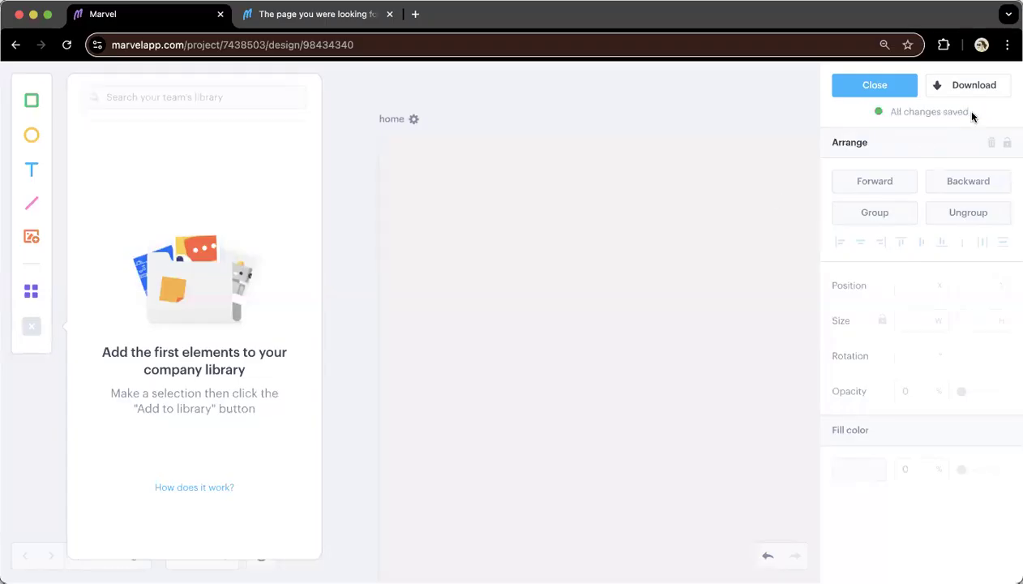
pyautogui.click(867, 84)
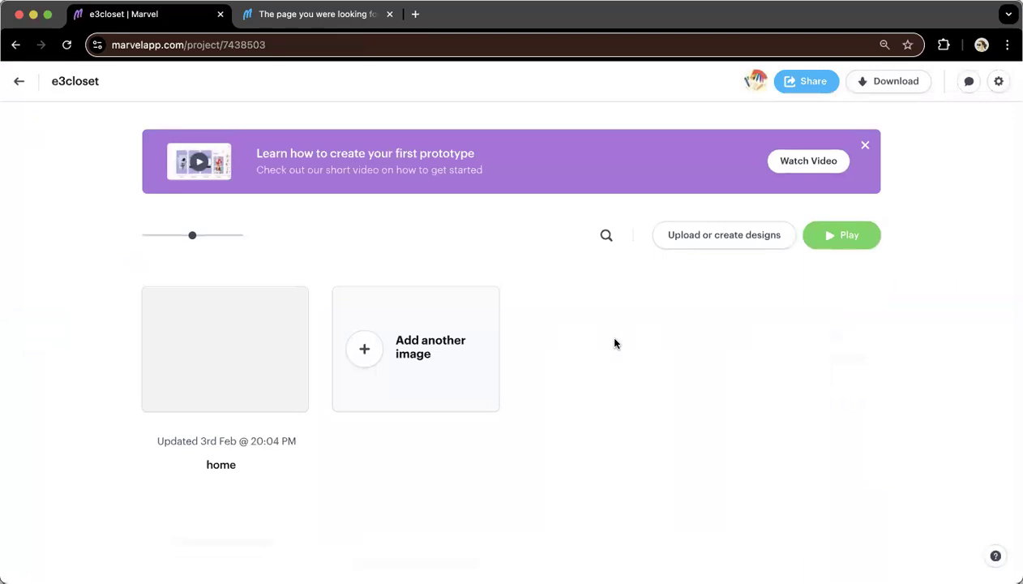
pyautogui.scroll(-1, 615, 343)
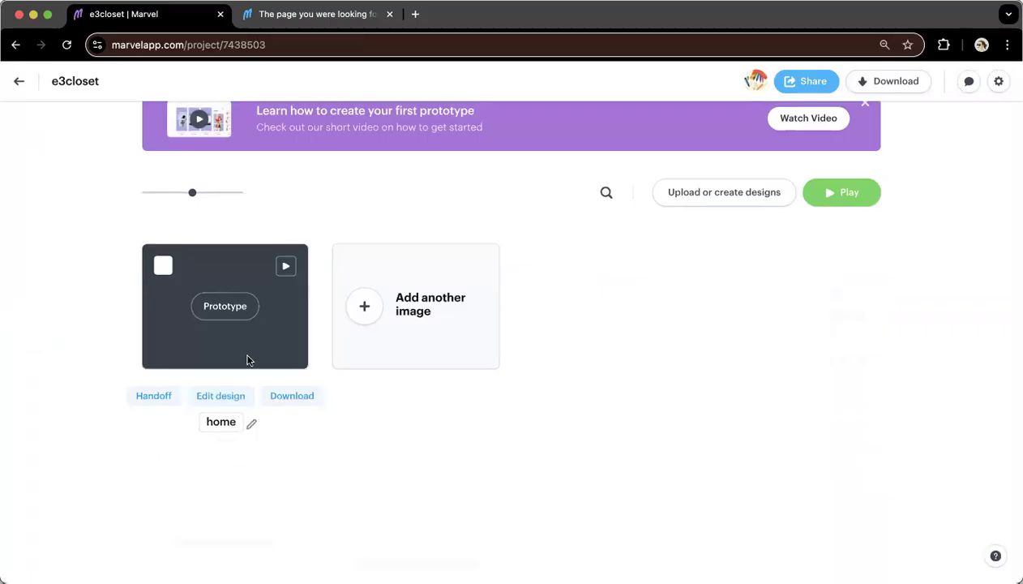
pyautogui.click(227, 398)
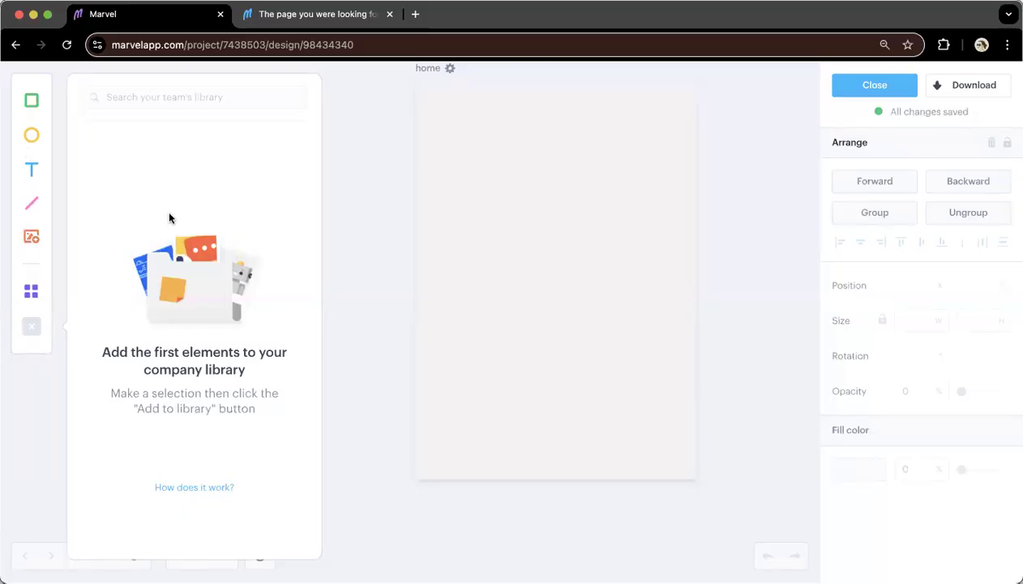
# Add a rectangle at the canvas's upper edge and stretch it to full width, about 1440 by 512
pyautogui.click(31, 99)
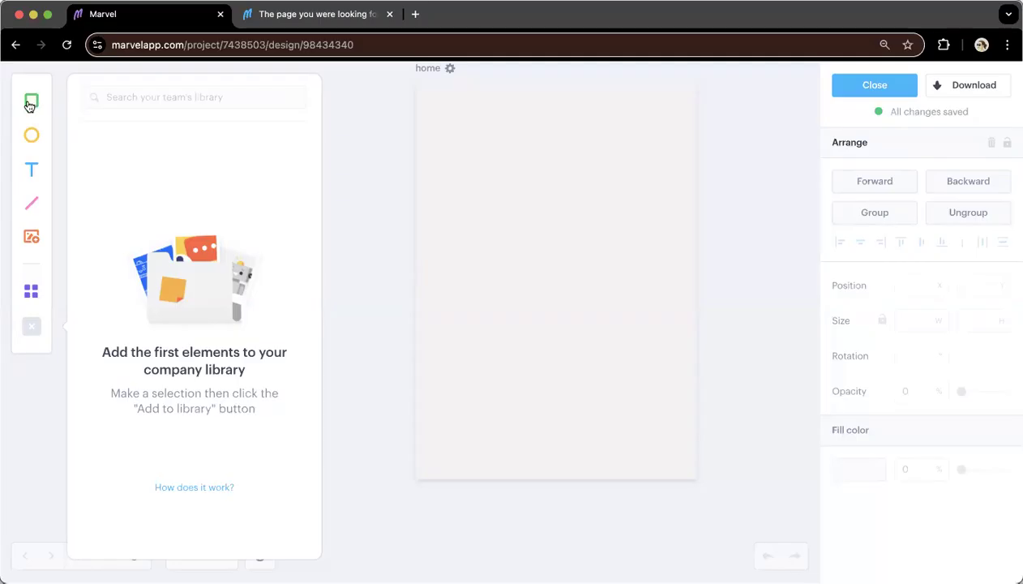
pyautogui.click(30, 102)
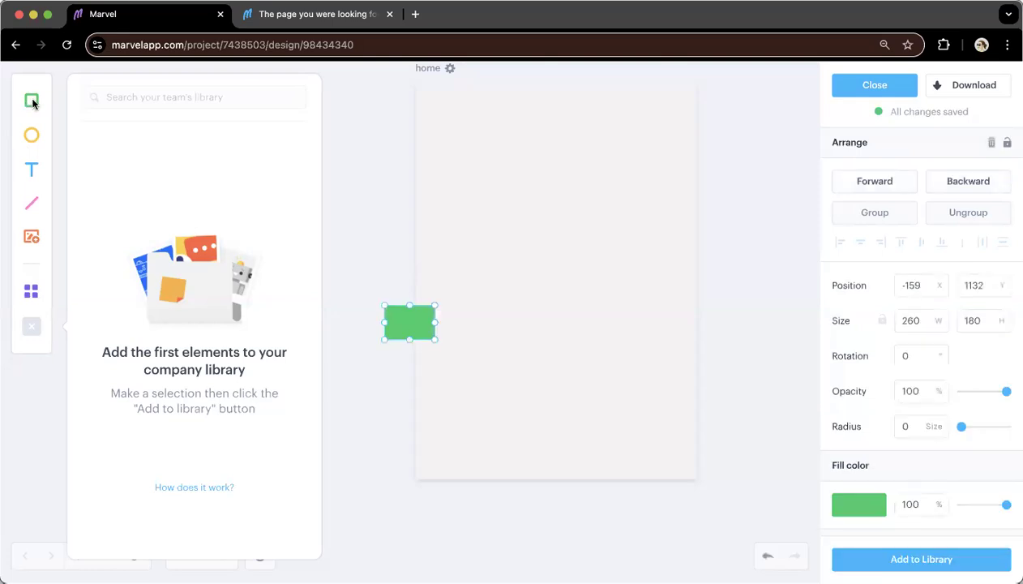
pyautogui.moveTo(455, 173); pyautogui.dragTo(443, 103)
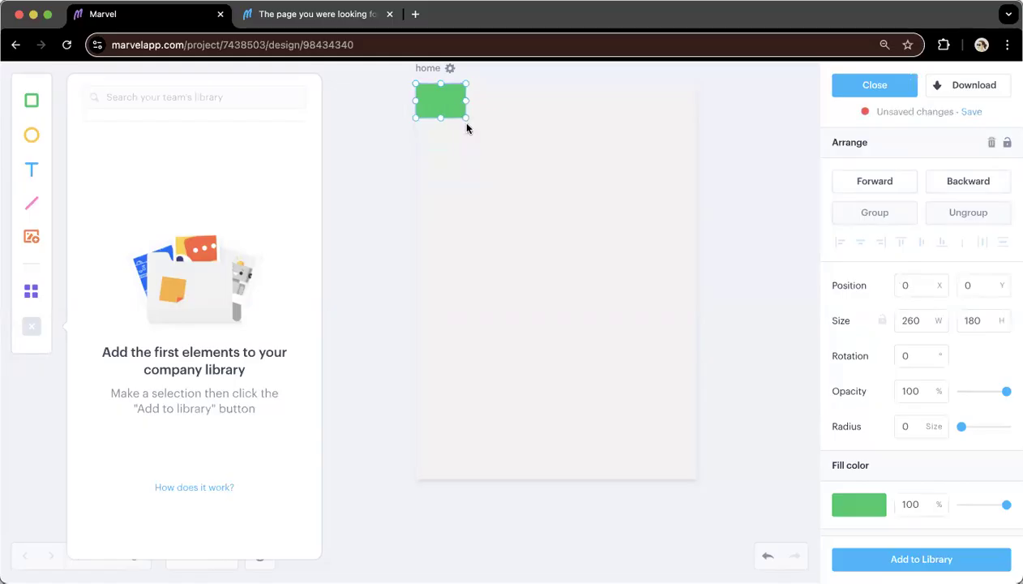
pyautogui.moveTo(611, 156); pyautogui.dragTo(693, 186)
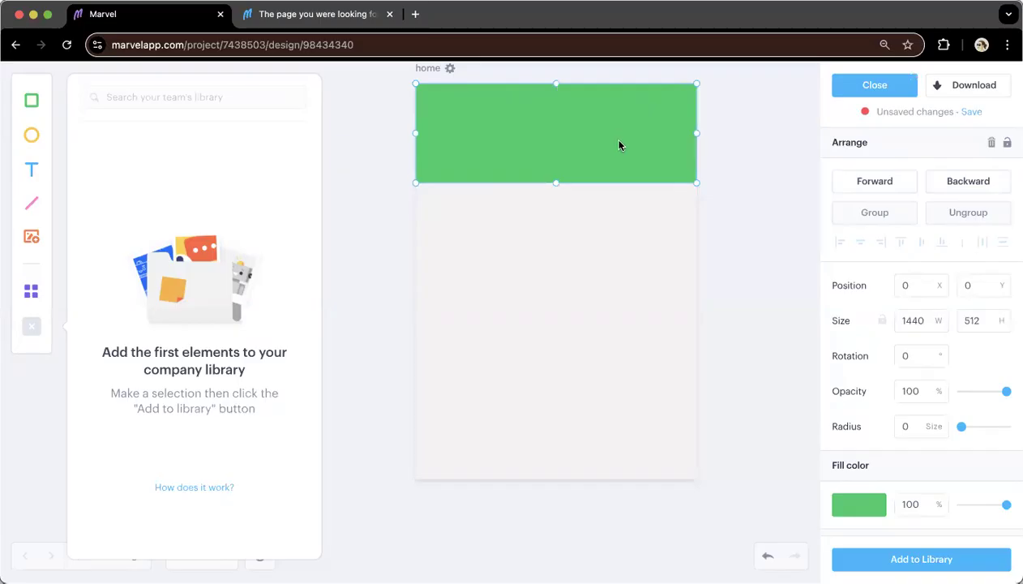
# Move the full-width rectangle down to Y position 152, leaving space above it
pyautogui.hotkey('shift', 'Down')
pyautogui.hotkey('shift', 'Down')
pyautogui.hotkey('shift', 'Down')
pyautogui.hotkey('shift', 'Down')
pyautogui.hotkey('shift', 'Down')
pyautogui.hotkey('shift', 'Down')
pyautogui.hotkey('shift', 'Down')
pyautogui.hotkey('shift', 'Down')
pyautogui.hotkey('shift', 'Down')
pyautogui.hotkey('shift', 'Down')
pyautogui.hotkey('shift', 'Down')
pyautogui.hotkey('shift', 'Down')
pyautogui.hotkey('shift', 'Down')
pyautogui.hotkey('shift', 'Down')
pyautogui.hotkey('shift', 'Down')
pyautogui.press('Down')
pyautogui.press('Down')
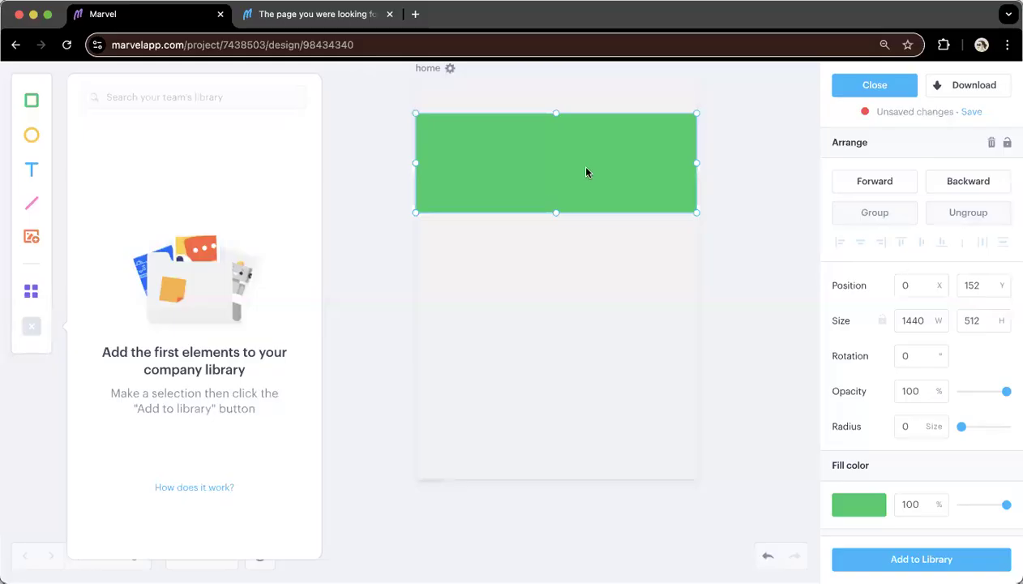
# Fill the banner rectangle with the preset red #F95F62
pyautogui.scroll(-1, 898, 369)
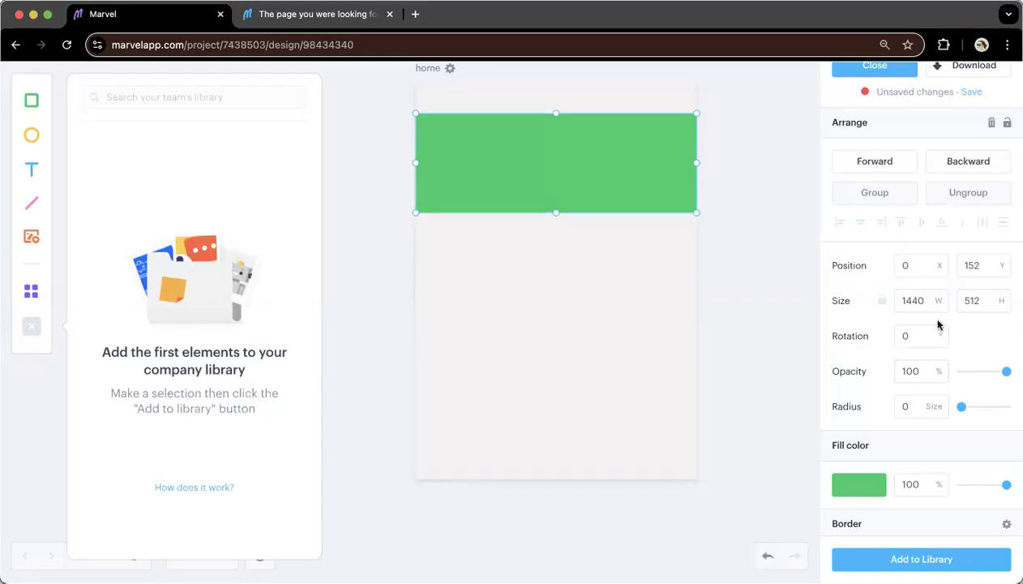
pyautogui.click(861, 488)
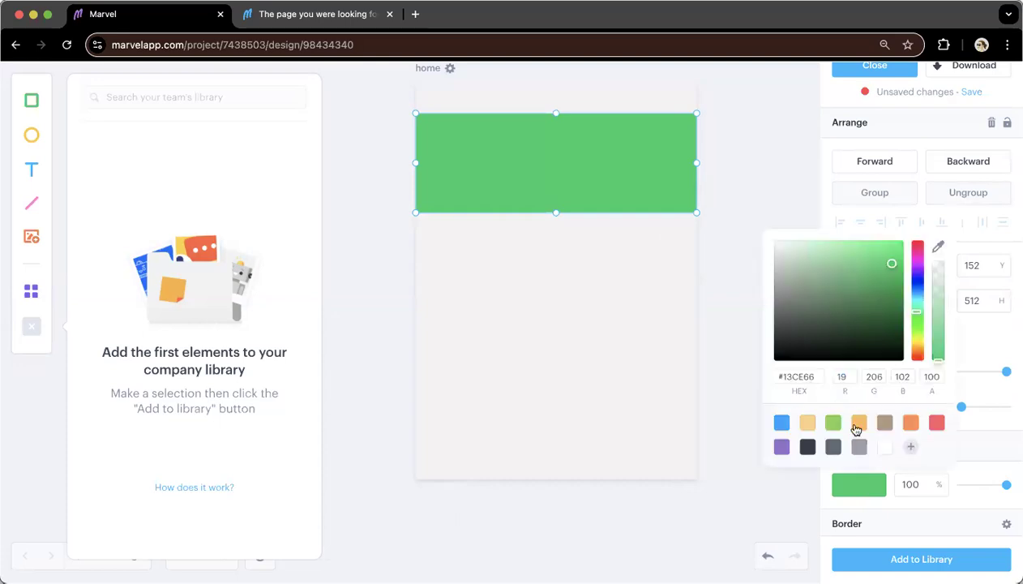
pyautogui.click(859, 423)
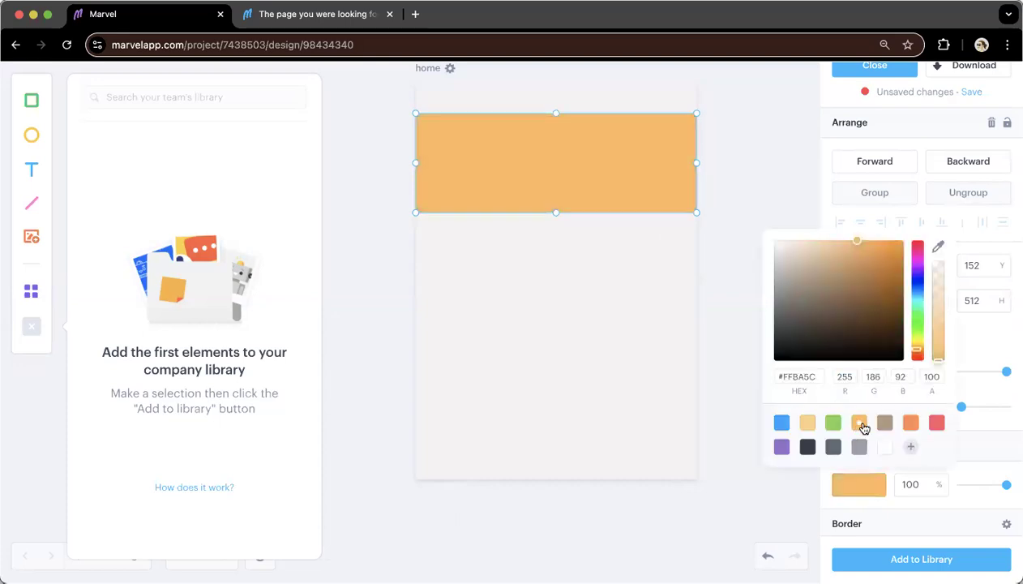
pyautogui.click(937, 422)
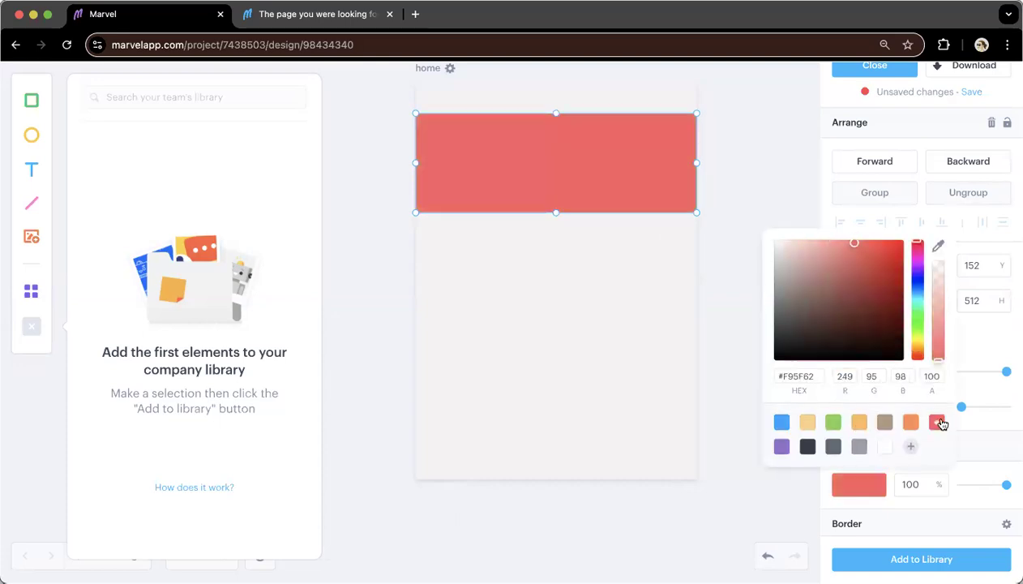
pyautogui.click(760, 202)
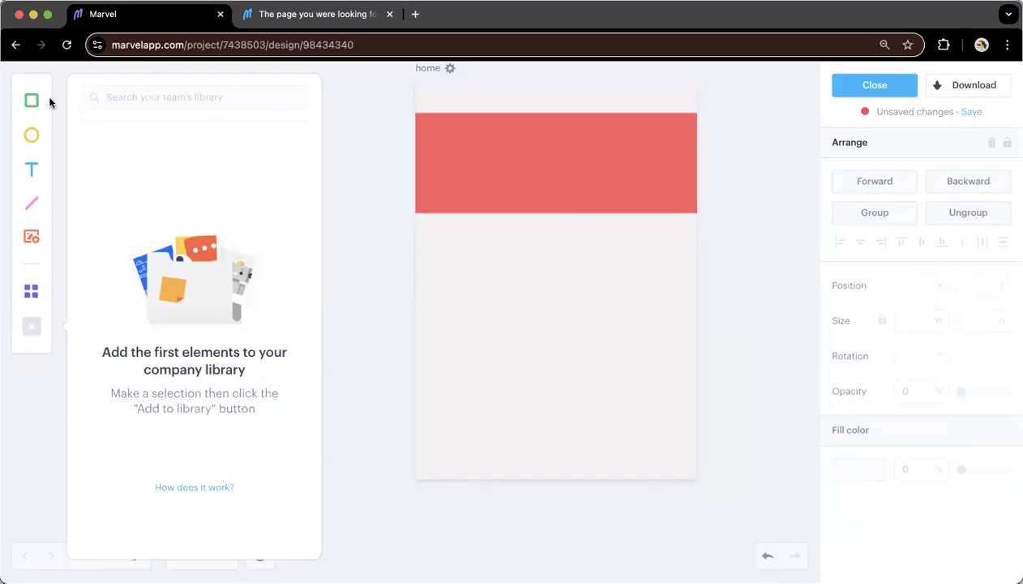
# Add a circle below the banner at about X 109, Y 902, and enlarge it to about 408 by 388
pyautogui.click(33, 136)
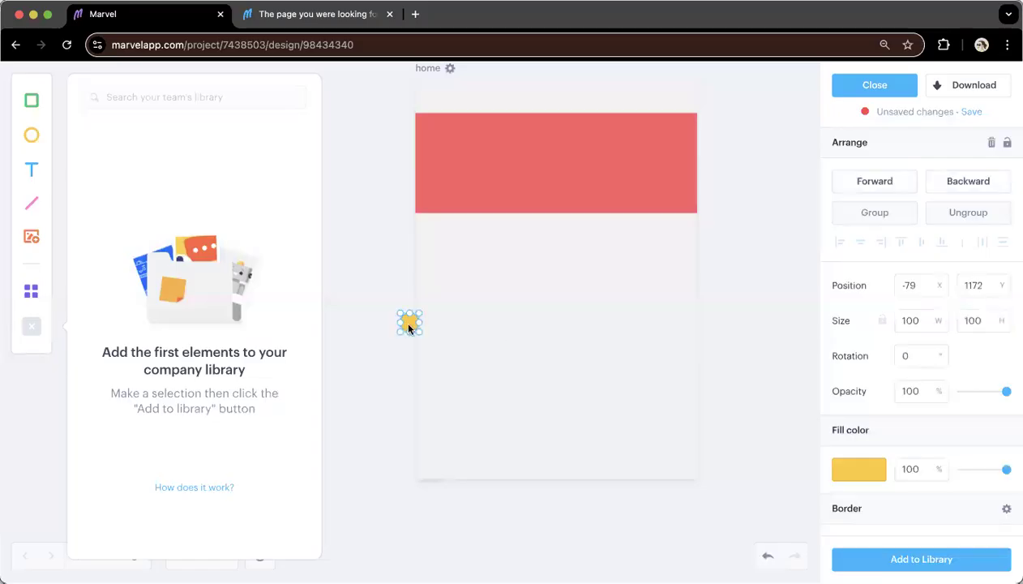
pyautogui.moveTo(400, 319); pyautogui.dragTo(516, 336)
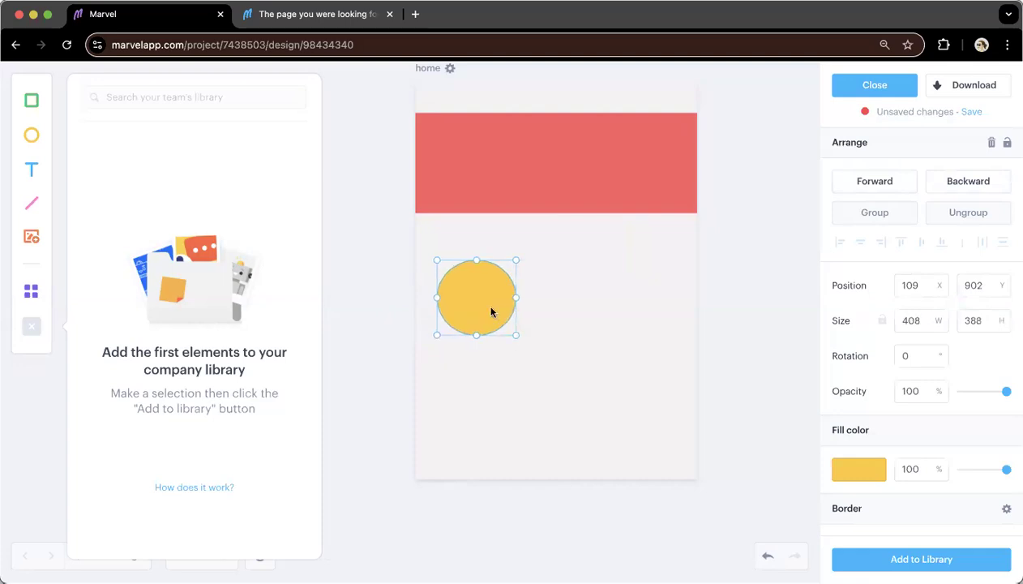
pyautogui.rightClick(491, 311)
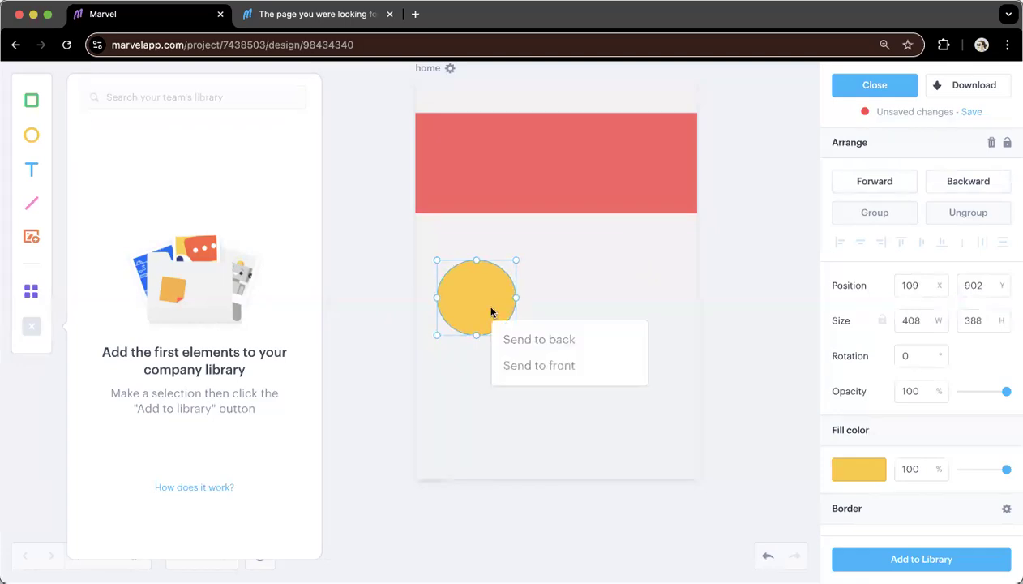
pyautogui.click(499, 291)
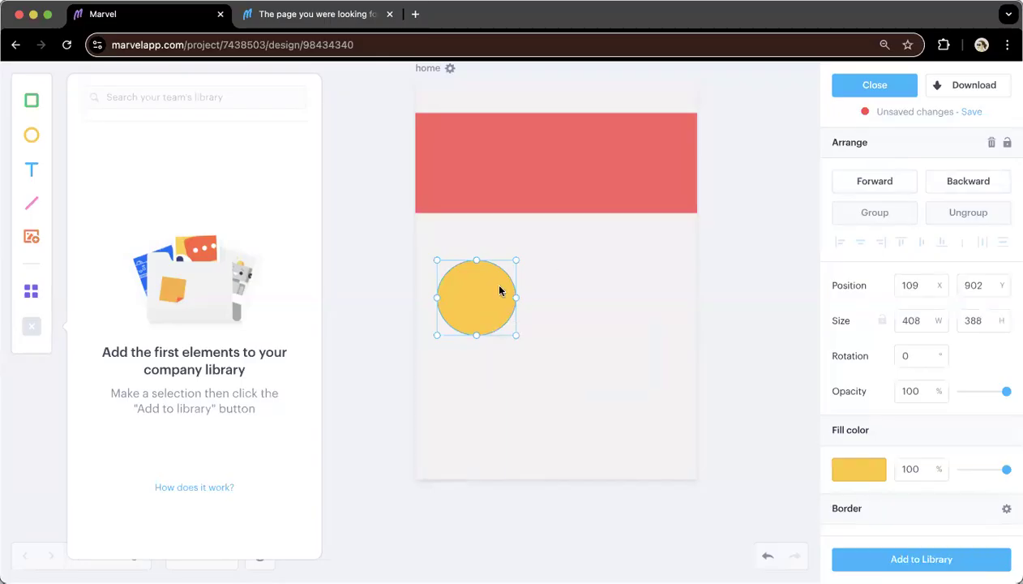
pyautogui.rightClick(499, 292)
pyautogui.click(478, 294)
pyautogui.hotkey('shift', 'Right')
pyautogui.hotkey('shift', 'Down')
pyautogui.press('super+z')
# Duplicate the yellow circle and place the copy level with the original at about X 759
pyautogui.press('super+v')
pyautogui.moveTo(570, 304); pyautogui.dragTo(603, 303)
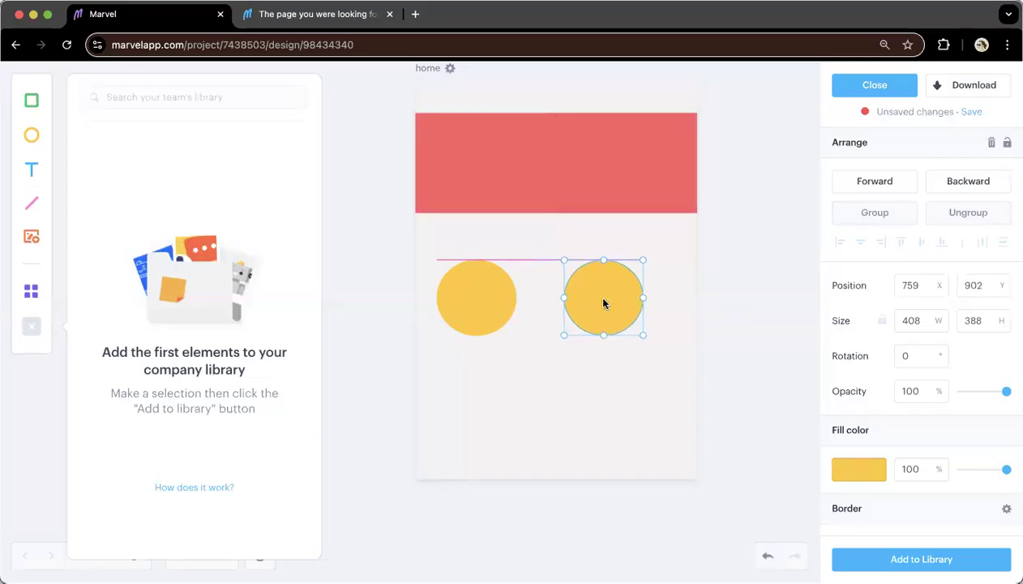
pyautogui.press('Escape')
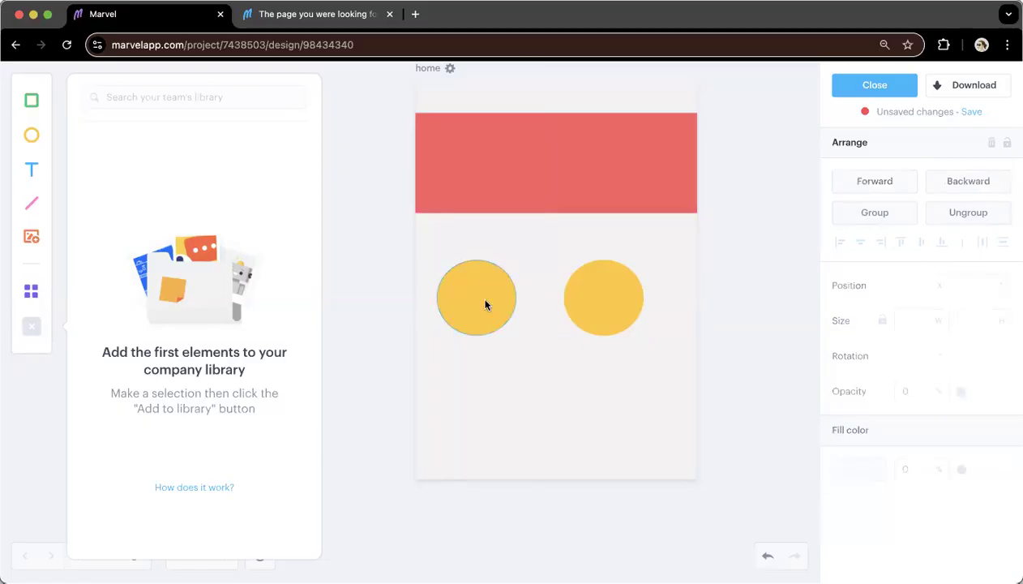
# Duplicate both yellow circles together as a second row below, at about Y 1354
pyautogui.click(486, 305)
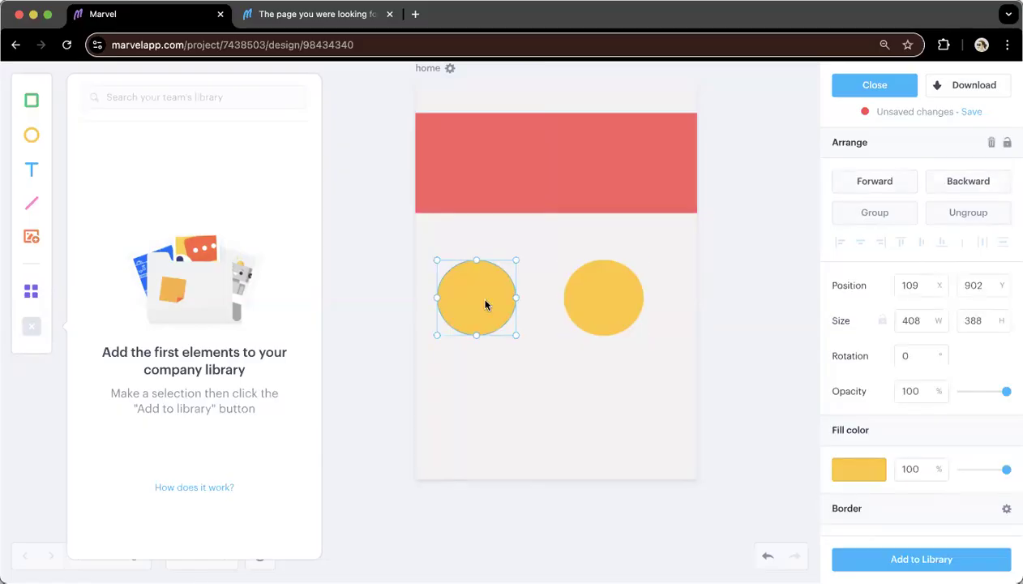
pyautogui.keyDown('shift'); pyautogui.click(581, 304); pyautogui.keyUp('shift')
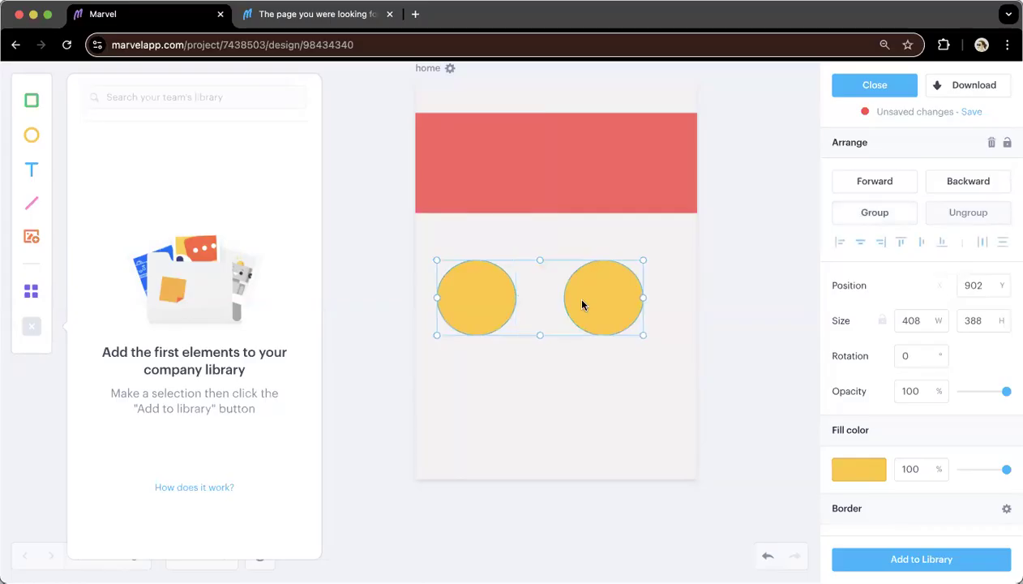
pyautogui.moveTo(582, 318); pyautogui.dragTo(586, 395)
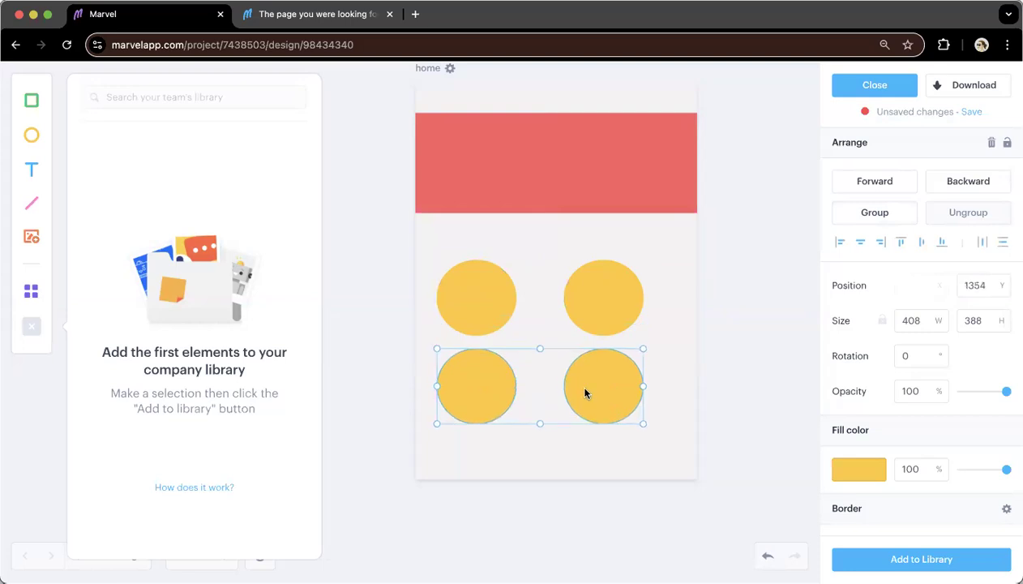
pyautogui.click(717, 336)
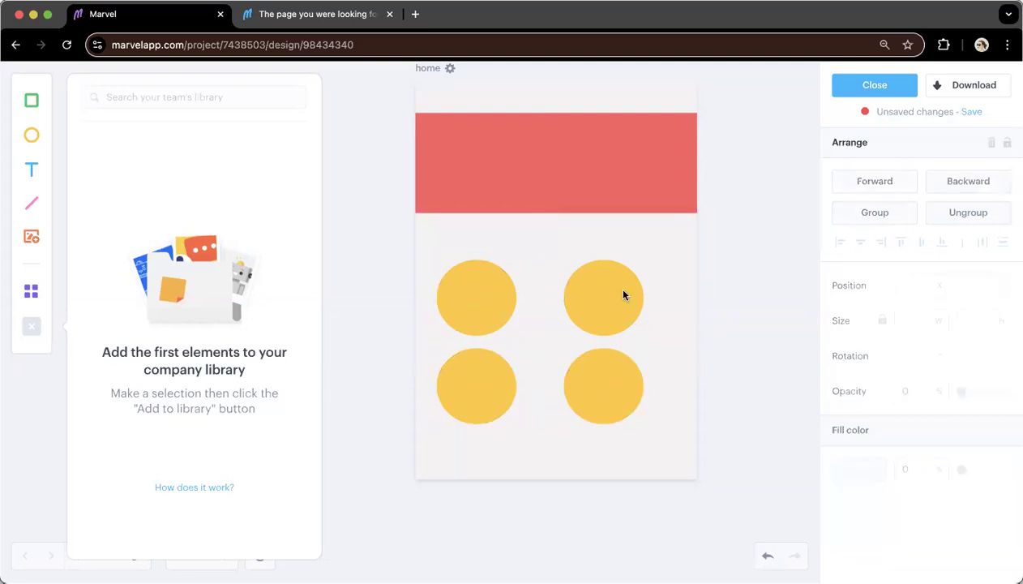
# Shift the two left circles right to about X 169 and the upper-right circle left to X 720
pyautogui.moveTo(484, 391); pyautogui.dragTo(559, 351)
pyautogui.moveTo(496, 300); pyautogui.dragTo(519, 292)
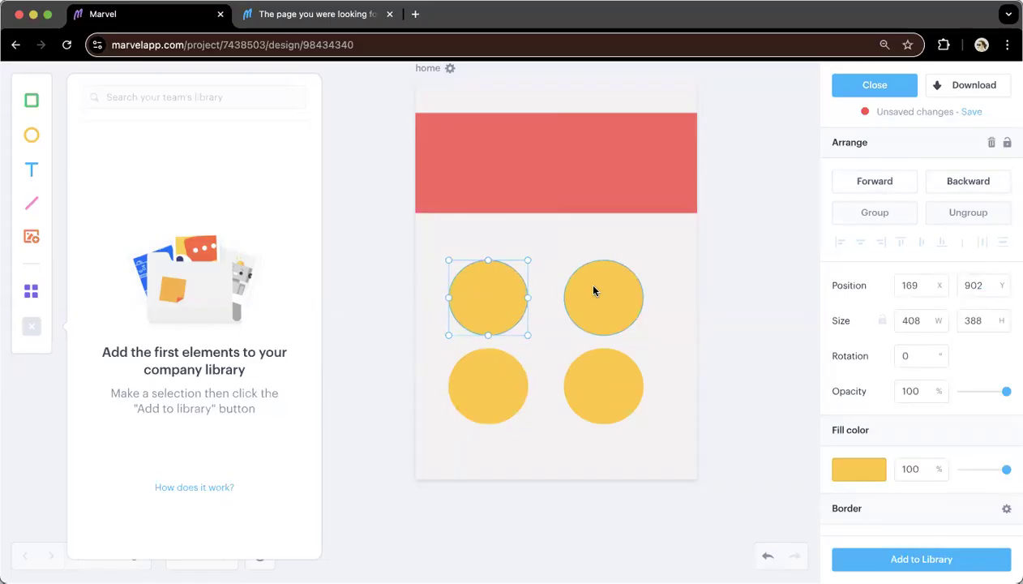
pyautogui.moveTo(609, 293); pyautogui.dragTo(602, 294)
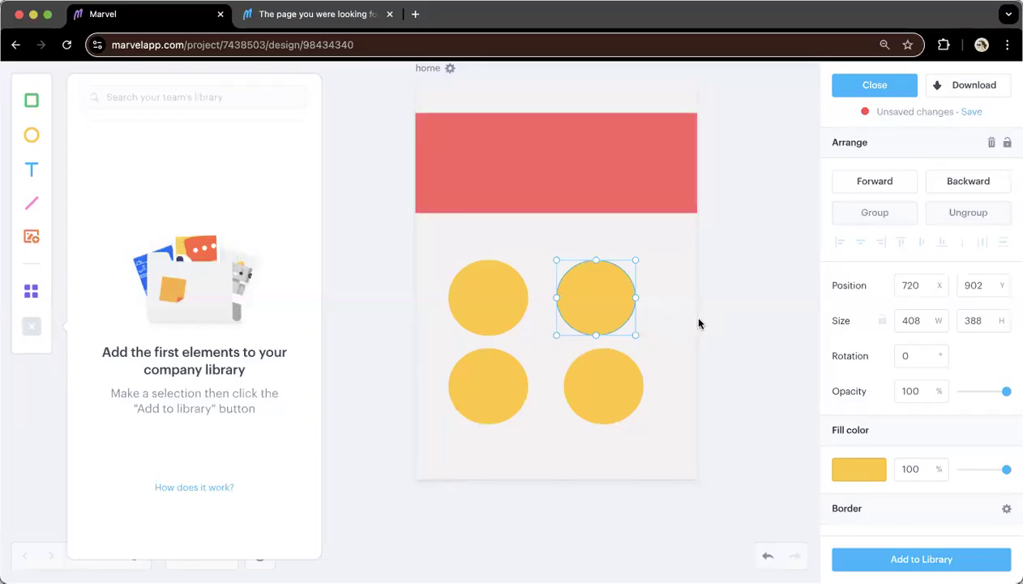
# Add a text element reading "Hello World" and set its font size to 100 px
pyautogui.click(34, 171)
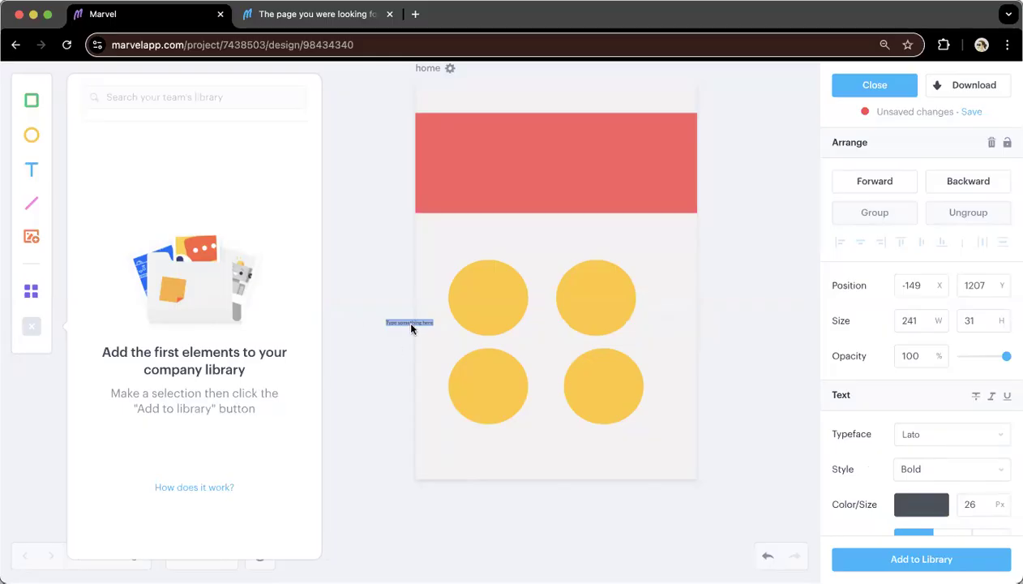
pyautogui.write('Hello World')
pyautogui.scroll(-1, 953, 428)
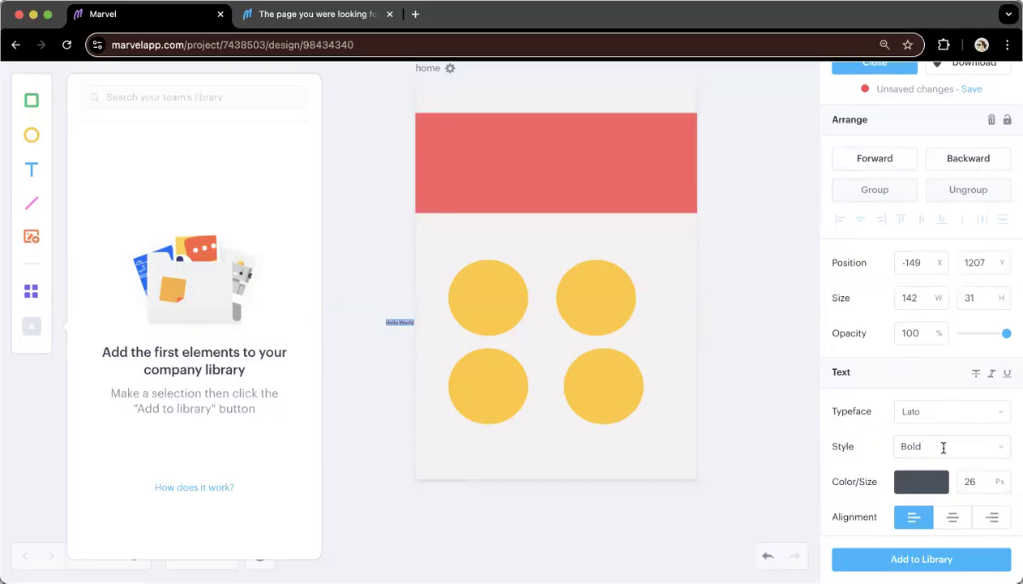
pyautogui.scroll(-2, 941, 447)
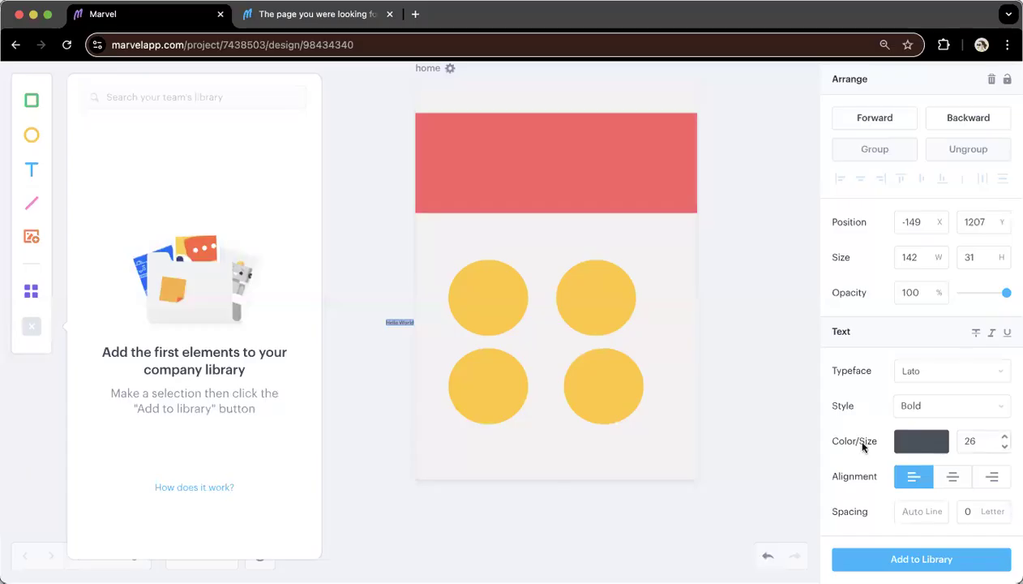
pyautogui.click(969, 440)
pyautogui.press('super+a')
pyautogui.write('100')
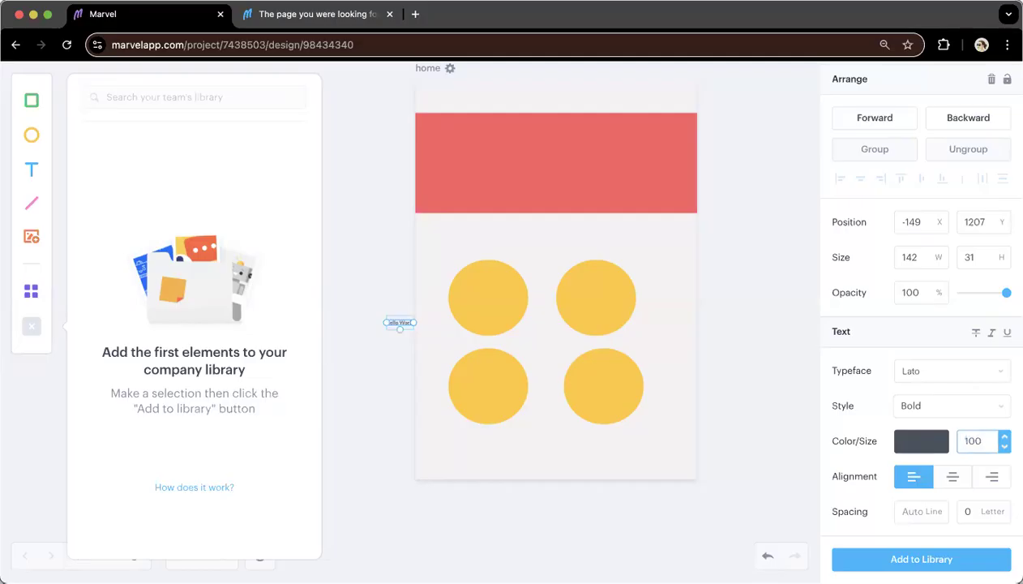
pyautogui.press('Return')
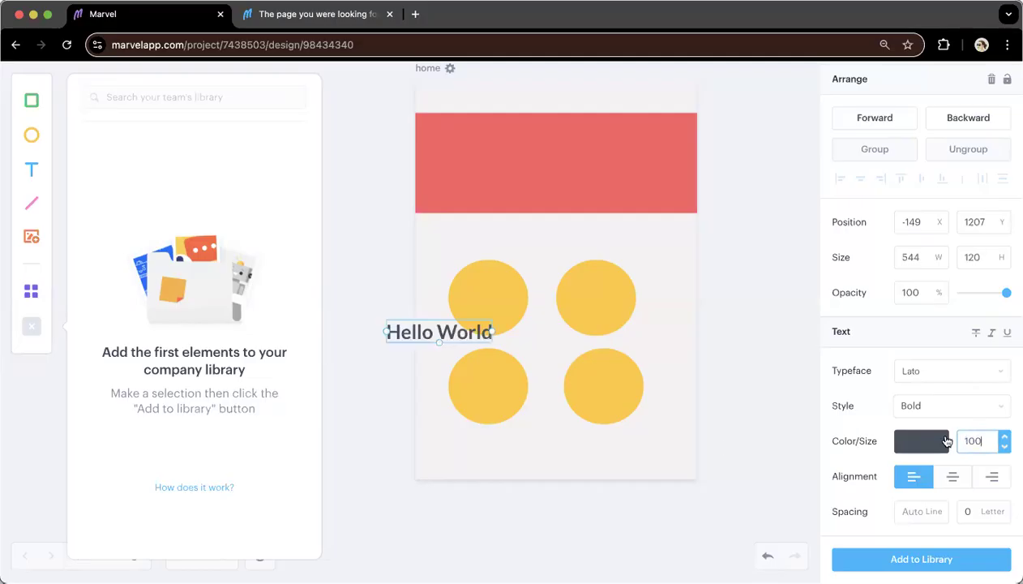
# Color the "Hello World" text green (#77D353) and move it to the banner's upper edge at about X 487, Y 49
pyautogui.click(907, 442)
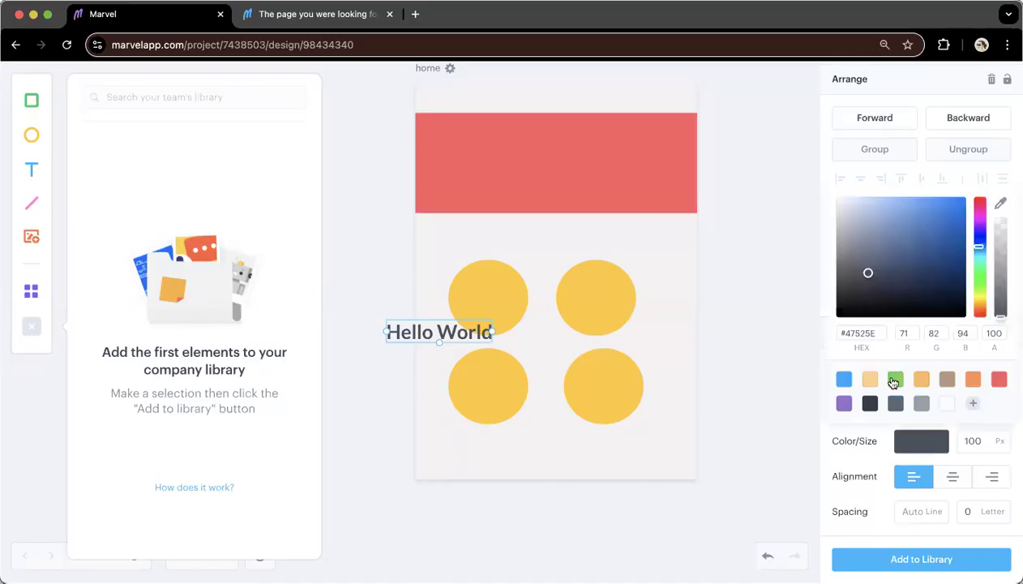
pyautogui.click(894, 380)
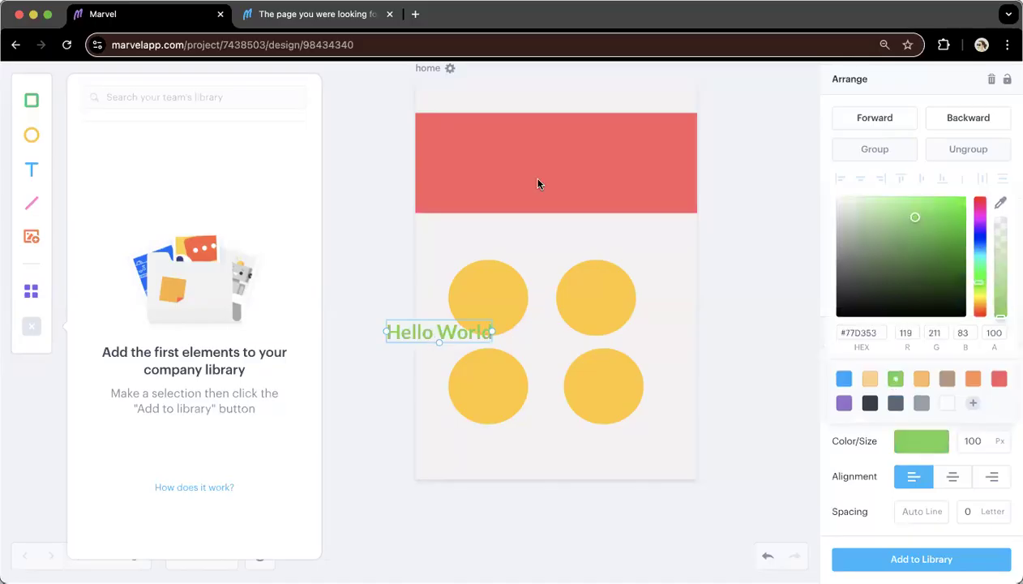
pyautogui.moveTo(439, 332); pyautogui.dragTo(548, 109)
pyautogui.press('Up')
pyautogui.press('Up')
pyautogui.press('Up')
pyautogui.press('Up')
pyautogui.press('Up')
pyautogui.press('Up')
pyautogui.press('Up')
pyautogui.press('Up')
pyautogui.press('Up')
pyautogui.press('Up')
pyautogui.press('Up')
pyautogui.press('Up')
pyautogui.press('Up')
pyautogui.press('Up')
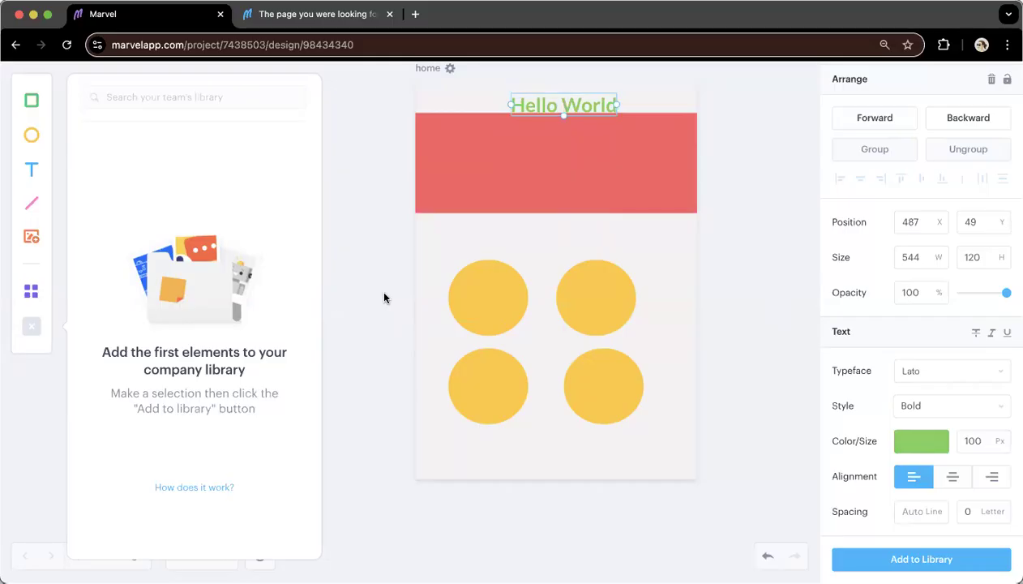
# Draw a horizontal line below the banner from about X 97 to X 1133 at Y 748, with thickness 22
pyautogui.click(33, 204)
pyautogui.moveTo(411, 216)
pyautogui.mouseDown()
pyautogui.moveTo(433, 229)
pyautogui.moveTo(637, 226)
pyautogui.mouseUp()
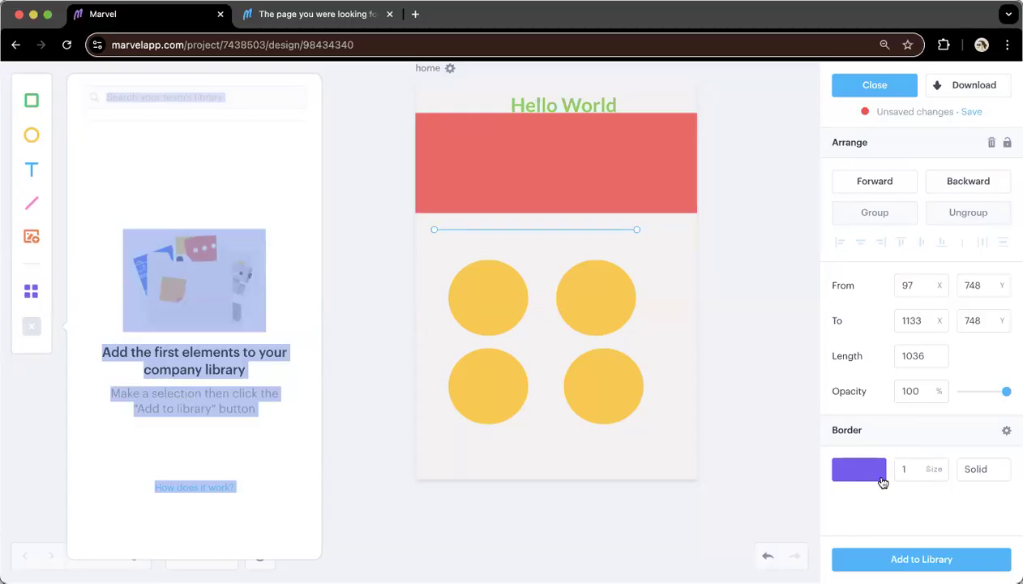
pyautogui.click(942, 466)
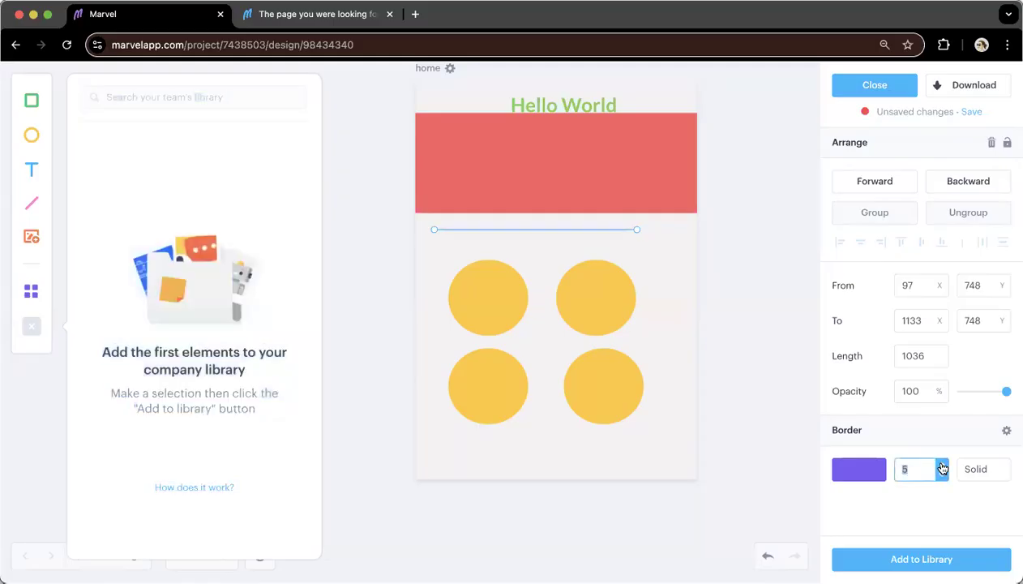
pyautogui.click(942, 465)
pyautogui.click(942, 466)
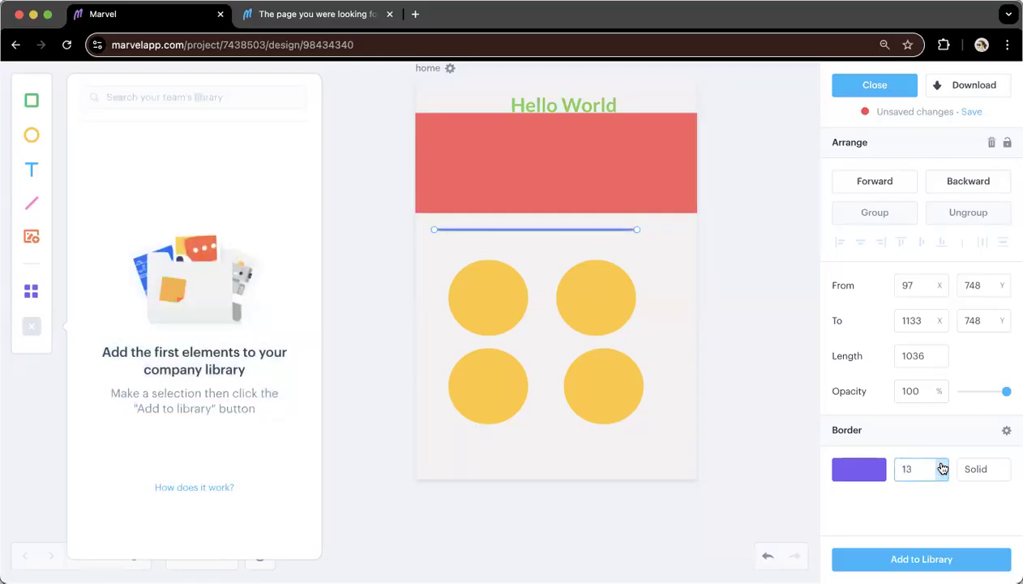
pyautogui.click(942, 465)
pyautogui.click(942, 465)
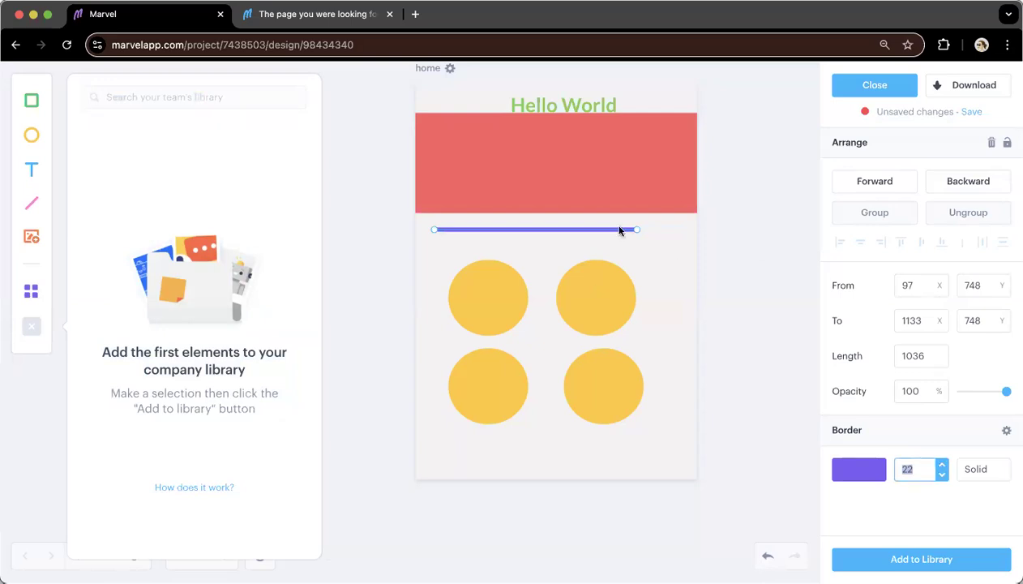
pyautogui.press('Escape')
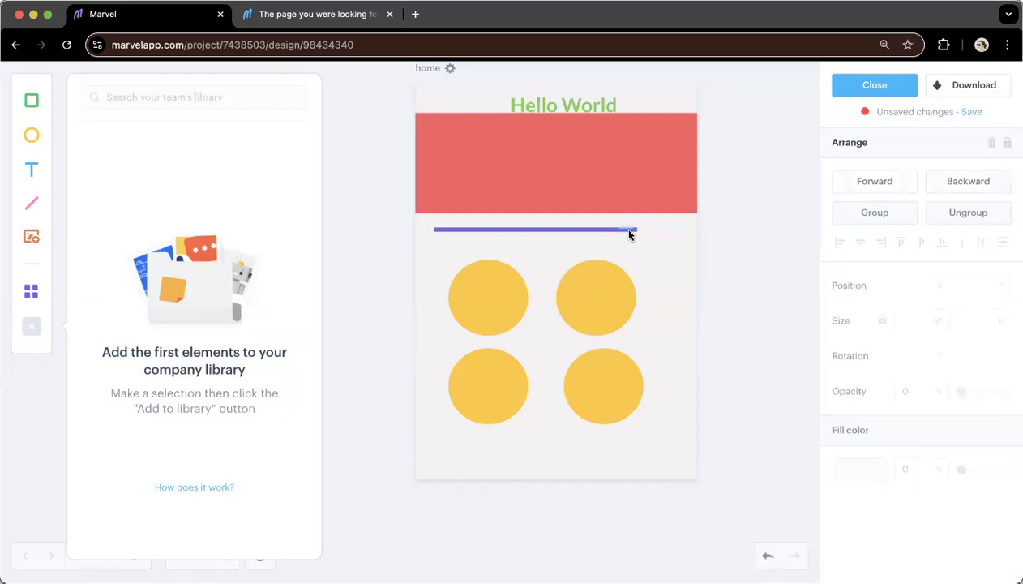
# Change the color of the line below the banner to brown (#B8977E)
pyautogui.click(630, 233)
pyautogui.click(851, 468)
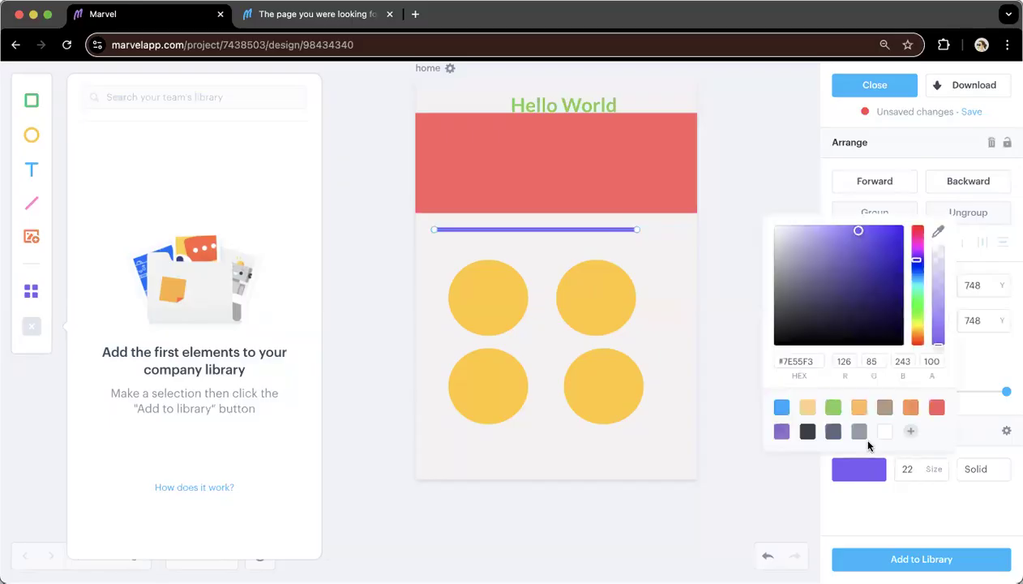
pyautogui.click(883, 408)
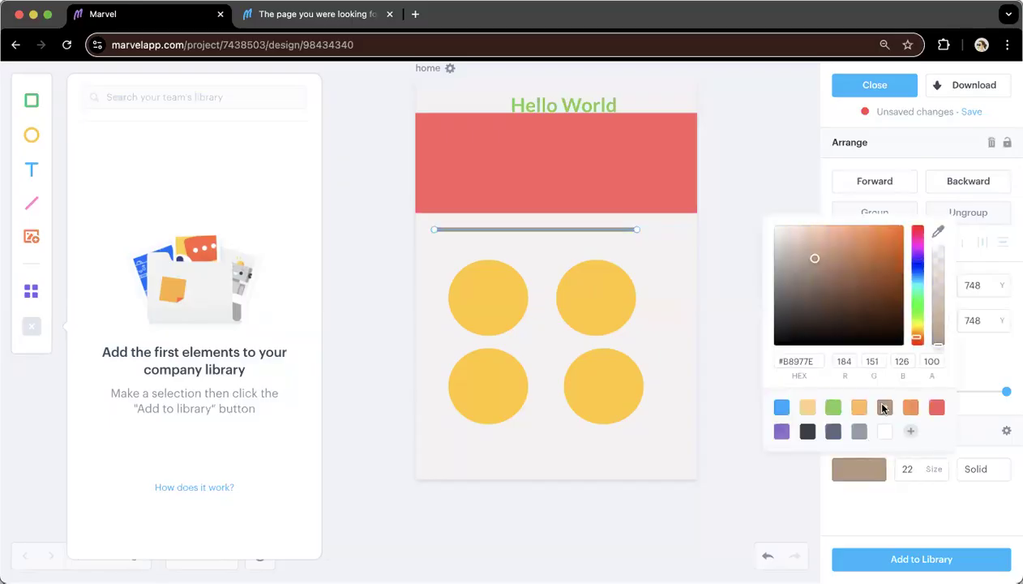
pyautogui.click(706, 266)
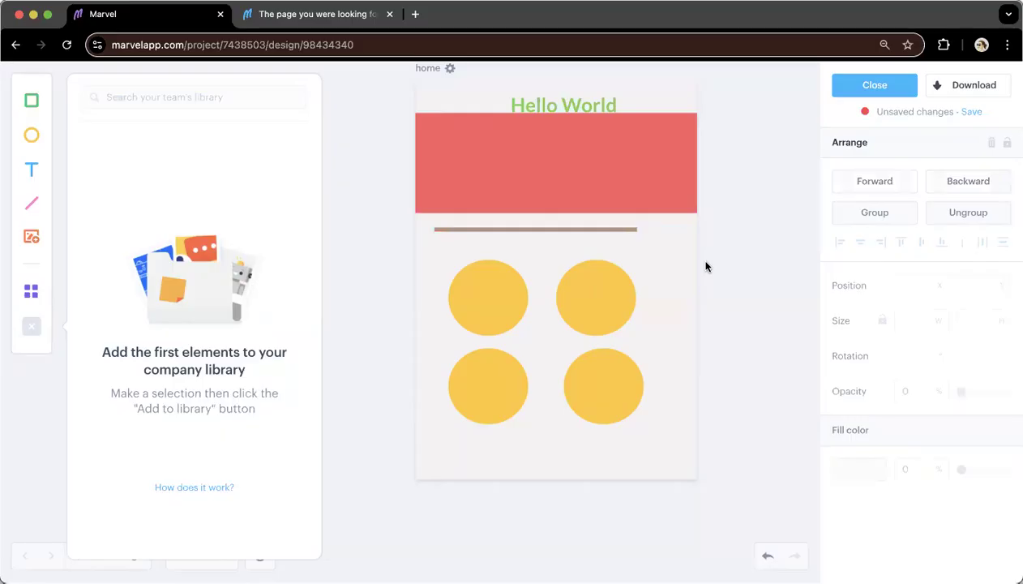
# Search the icons for "woman" and place the long-haired woman in green at about X 1031, Y 676, sized about 336 by 336
pyautogui.click(30, 239)
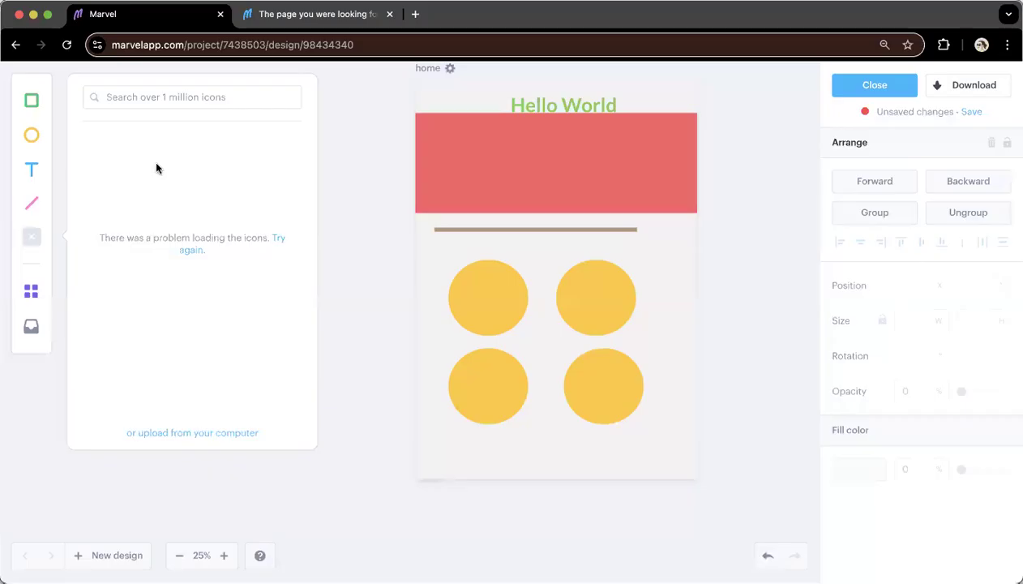
pyautogui.click(217, 105)
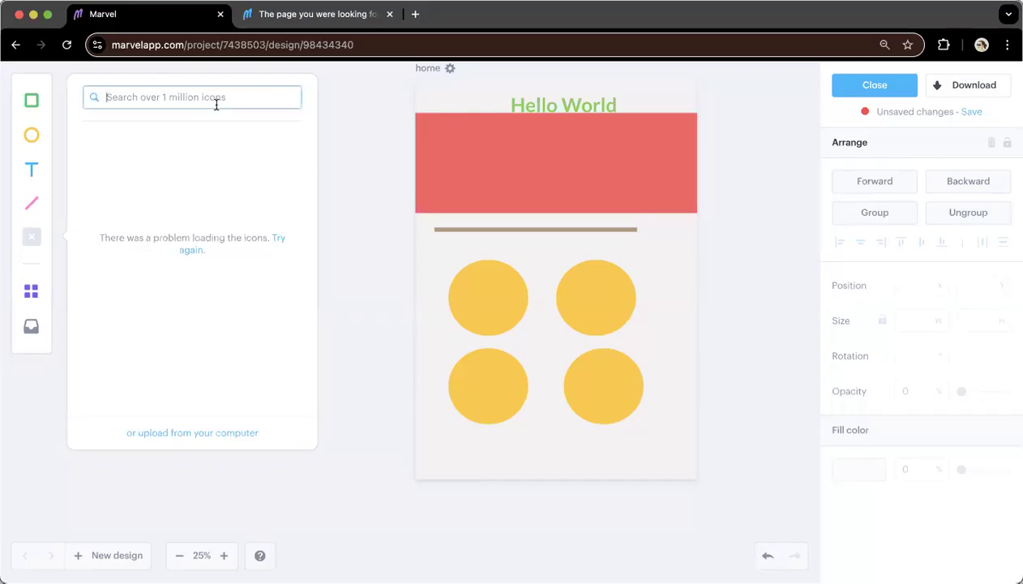
pyautogui.write('woman')
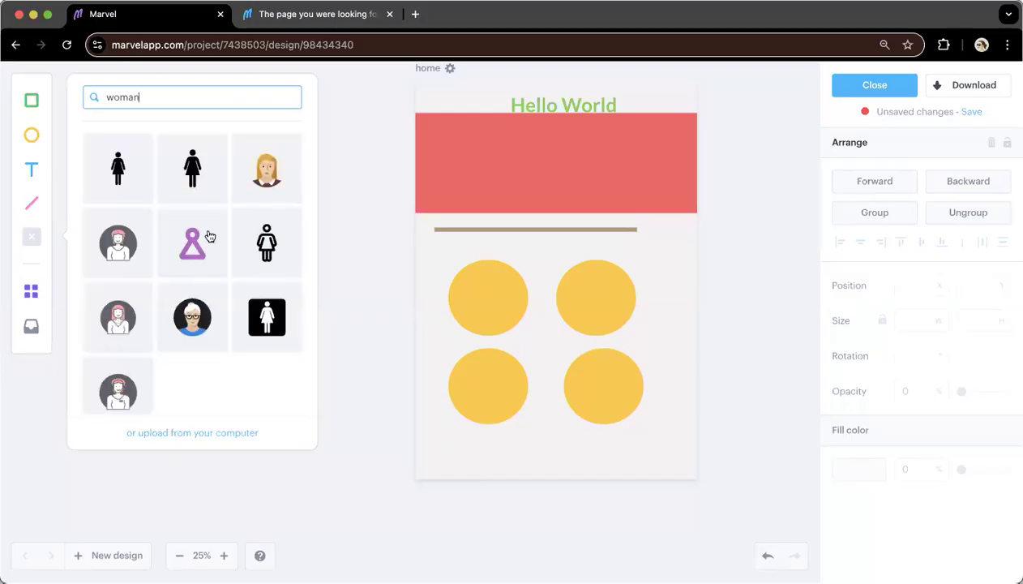
pyautogui.scroll(-2, 209, 237)
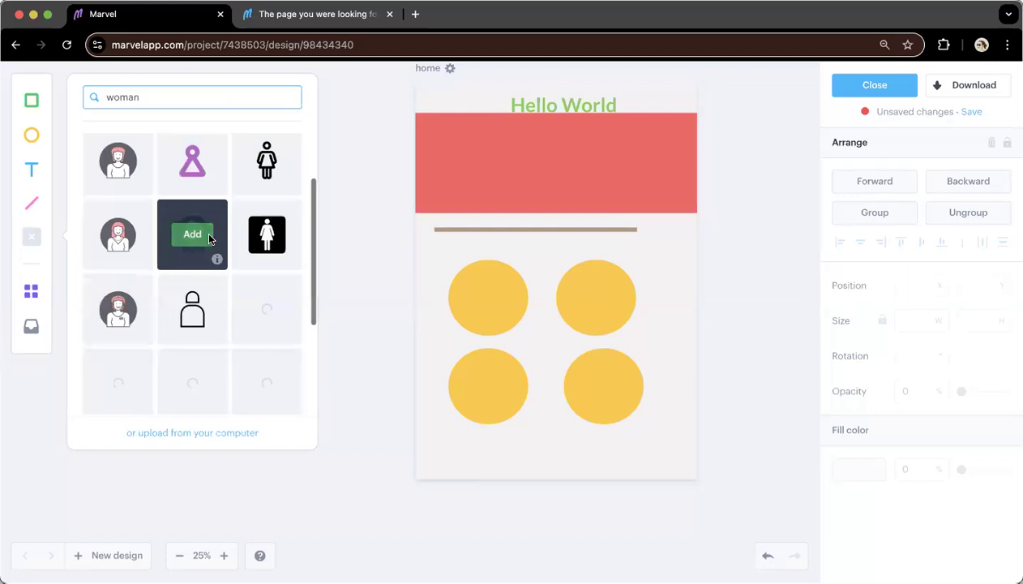
pyautogui.scroll(-3, 210, 237)
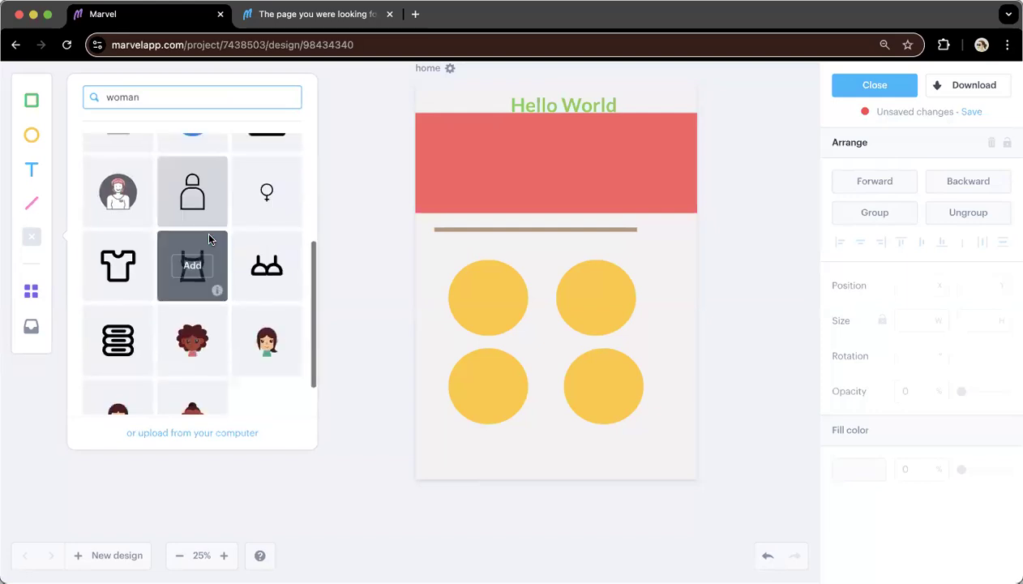
pyautogui.scroll(-2, 210, 319)
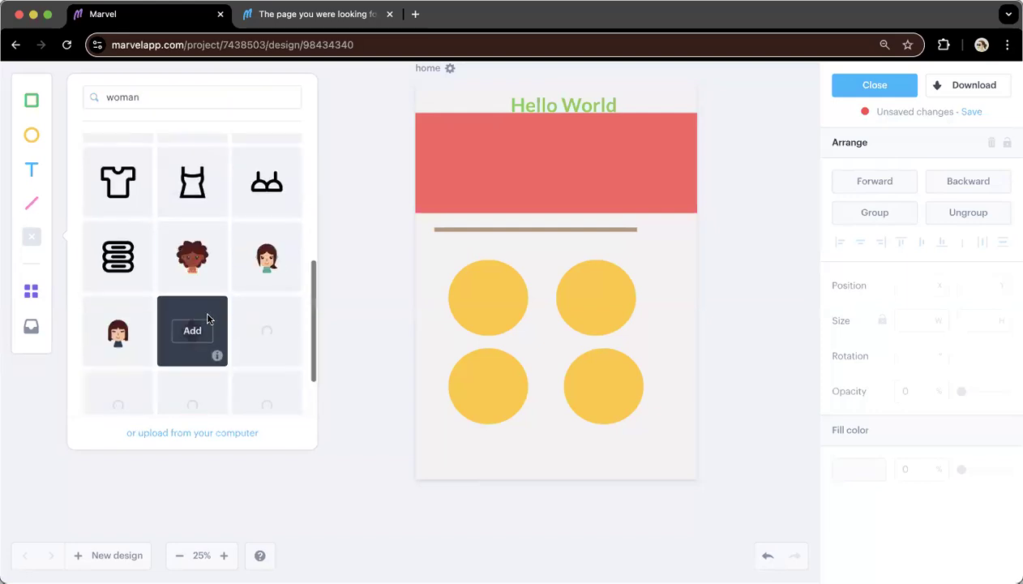
pyautogui.click(190, 340)
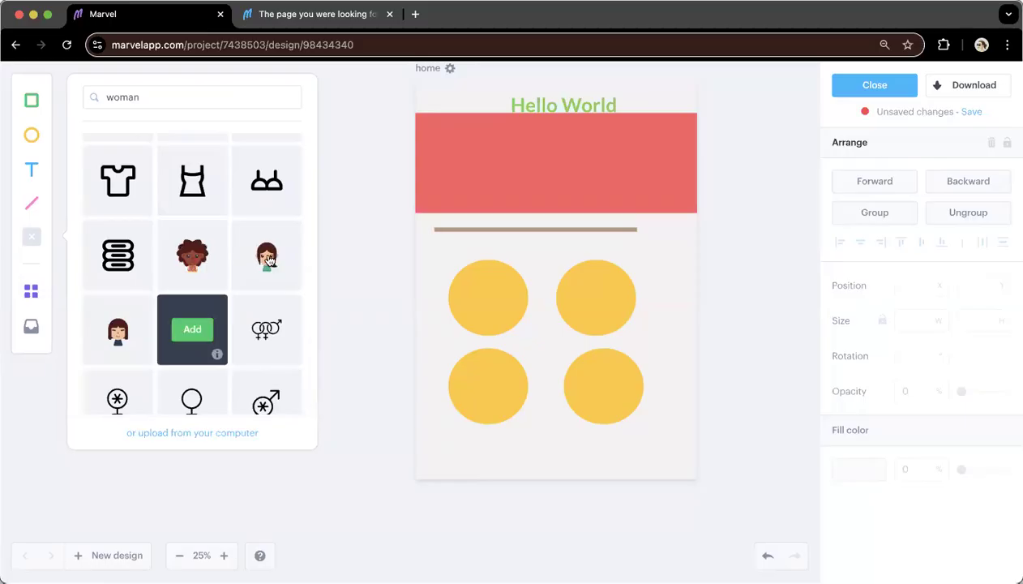
pyautogui.moveTo(269, 258)
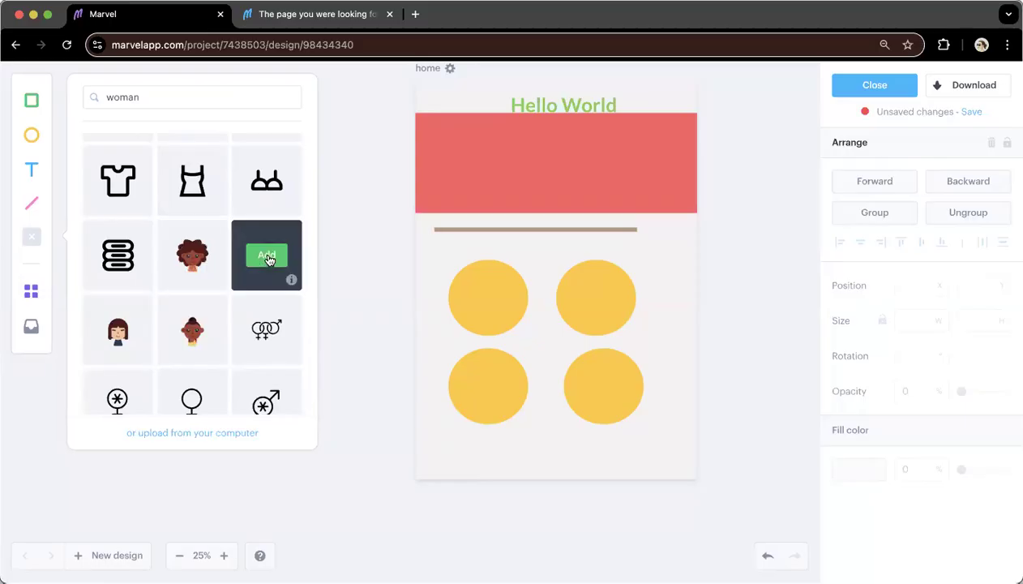
pyautogui.moveTo(269, 258); pyautogui.dragTo(412, 332)
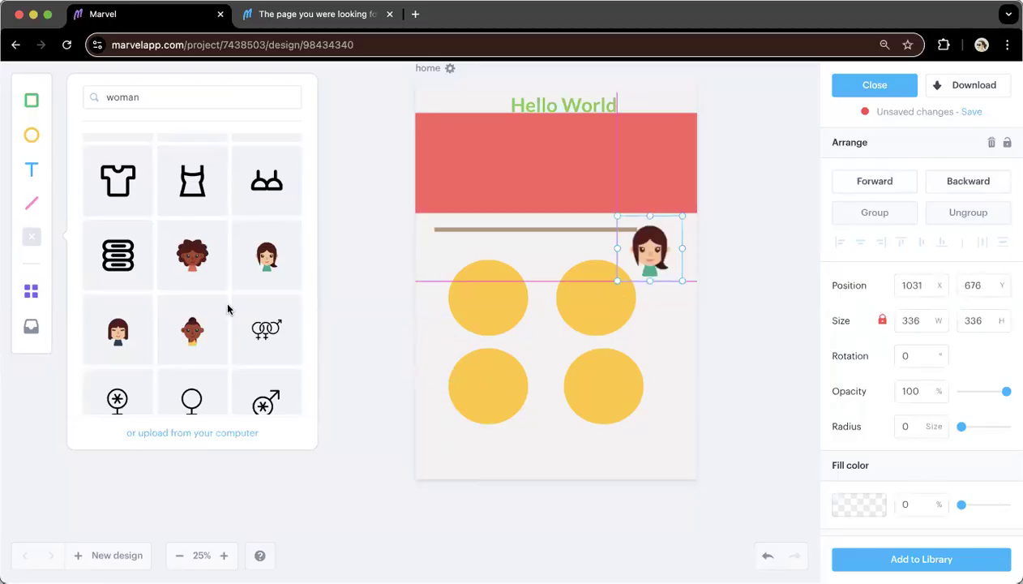
# Add the photo of the seated woman and scale it to about 388 by 582 at X 97, Y 748
pyautogui.scroll(-1, 228, 308)
pyautogui.scroll(-1, 195, 413)
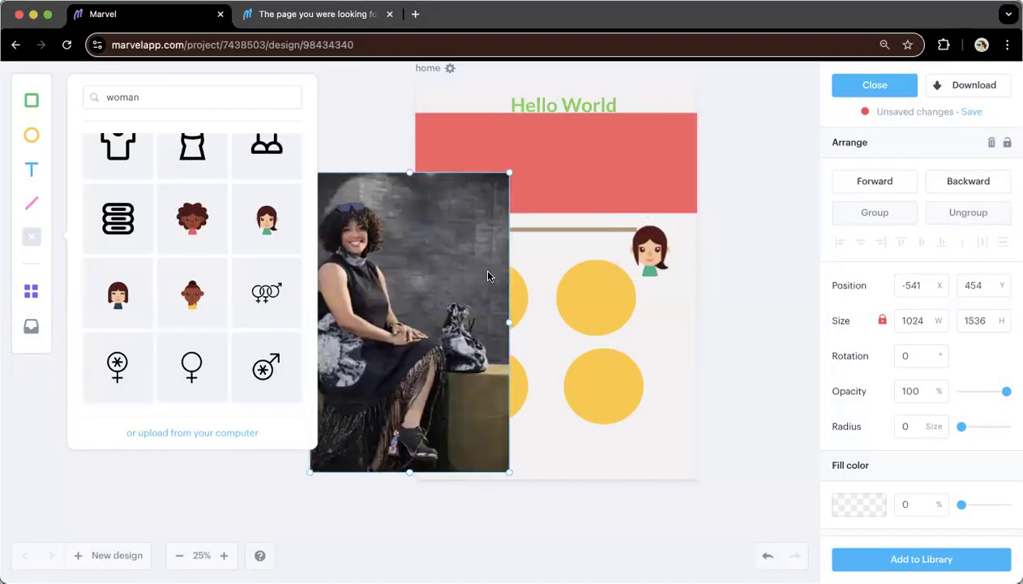
pyautogui.moveTo(444, 236); pyautogui.dragTo(569, 244)
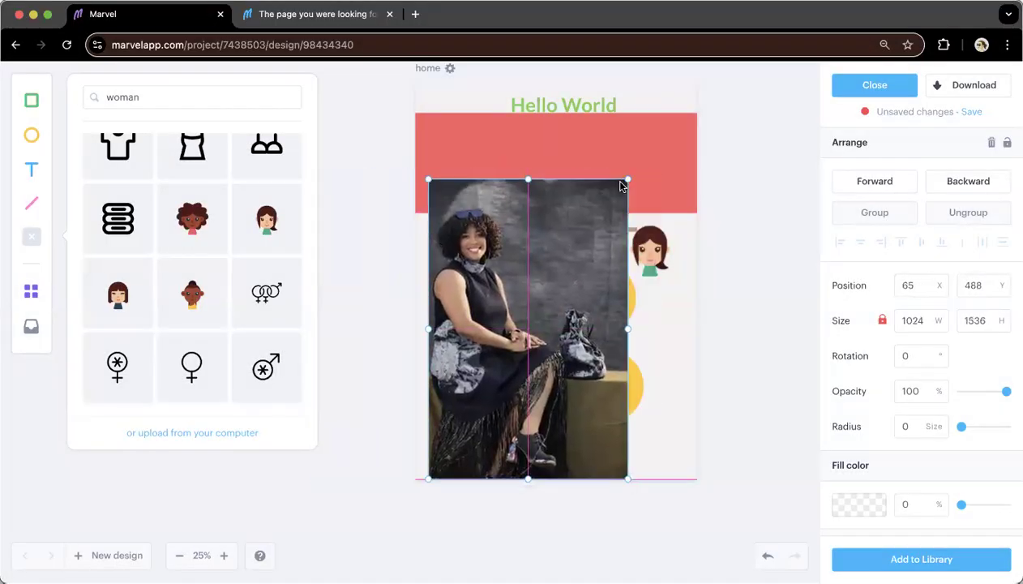
pyautogui.moveTo(609, 197); pyautogui.dragTo(518, 305)
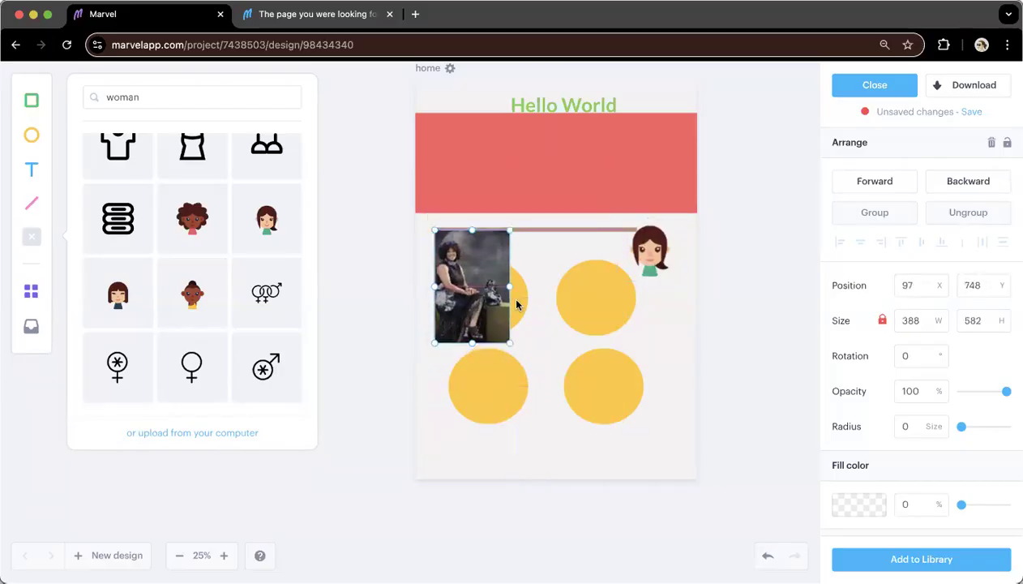
pyautogui.click(349, 356)
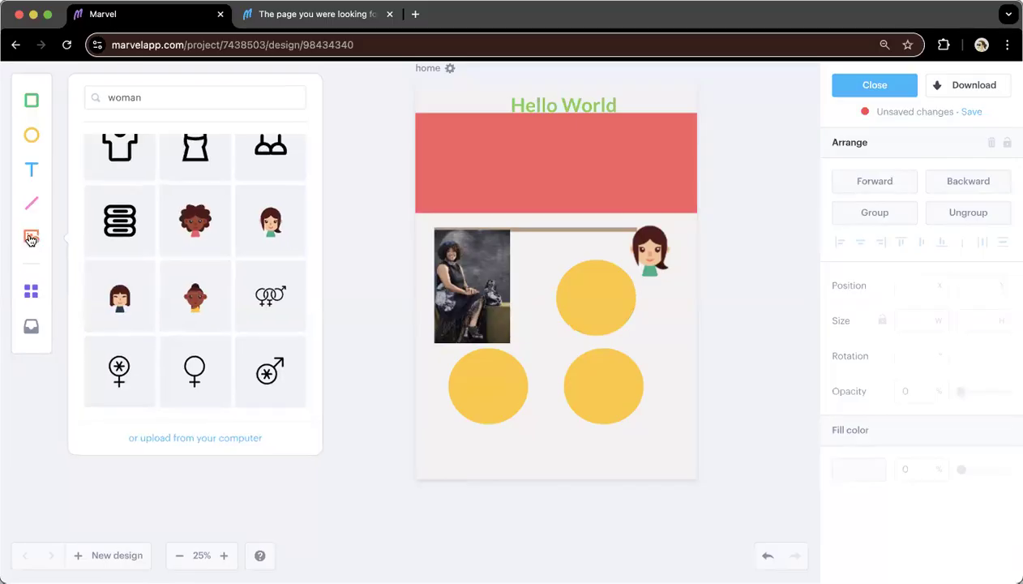
# Add the stacked towels icon below the lower-left circle at about X 83, Y 1742, sized about 172 by 172
pyautogui.click(30, 239)
pyautogui.click(30, 239)
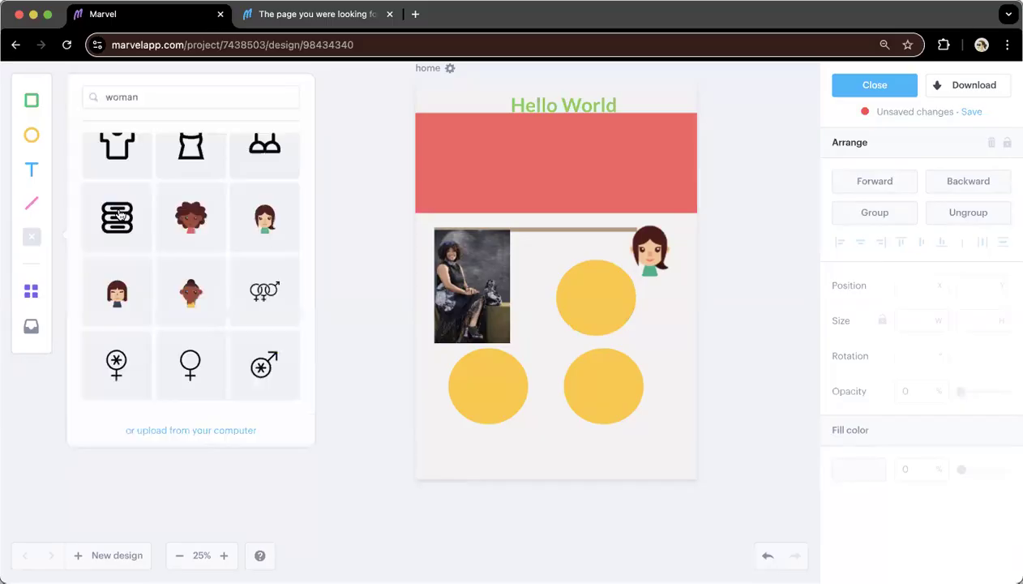
pyautogui.click(119, 216)
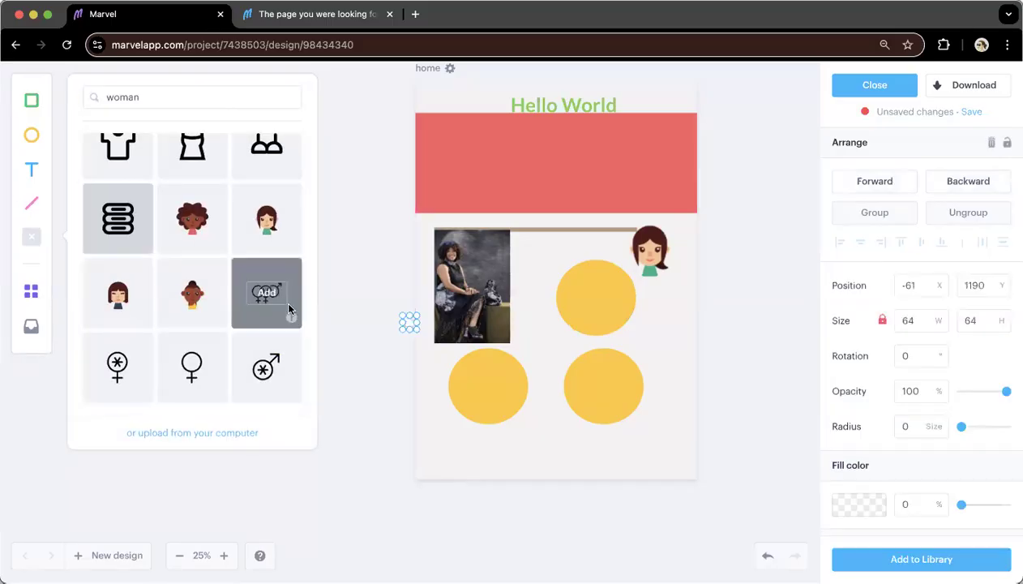
pyautogui.moveTo(506, 410); pyautogui.dragTo(526, 421)
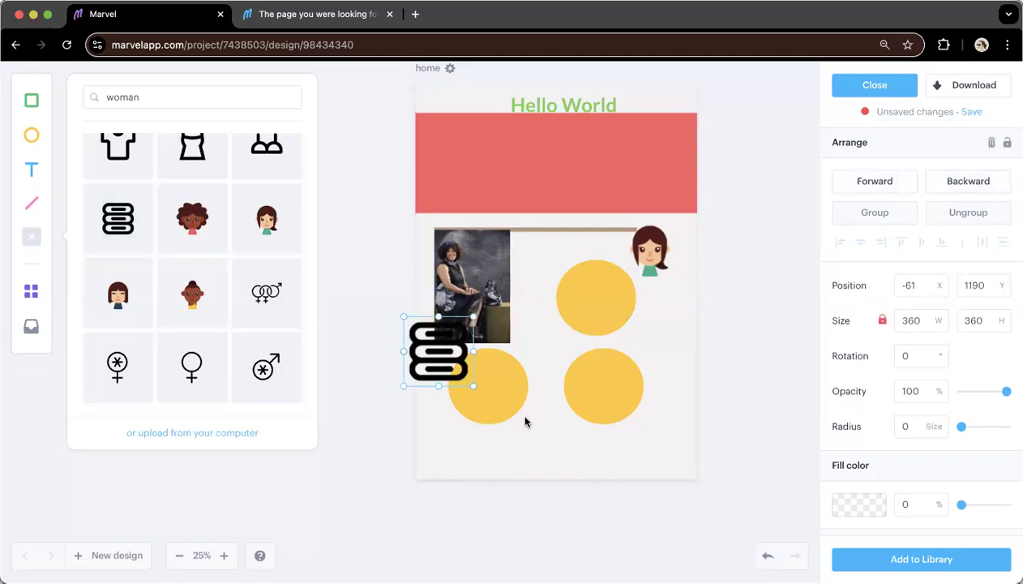
pyautogui.moveTo(420, 357); pyautogui.dragTo(609, 384)
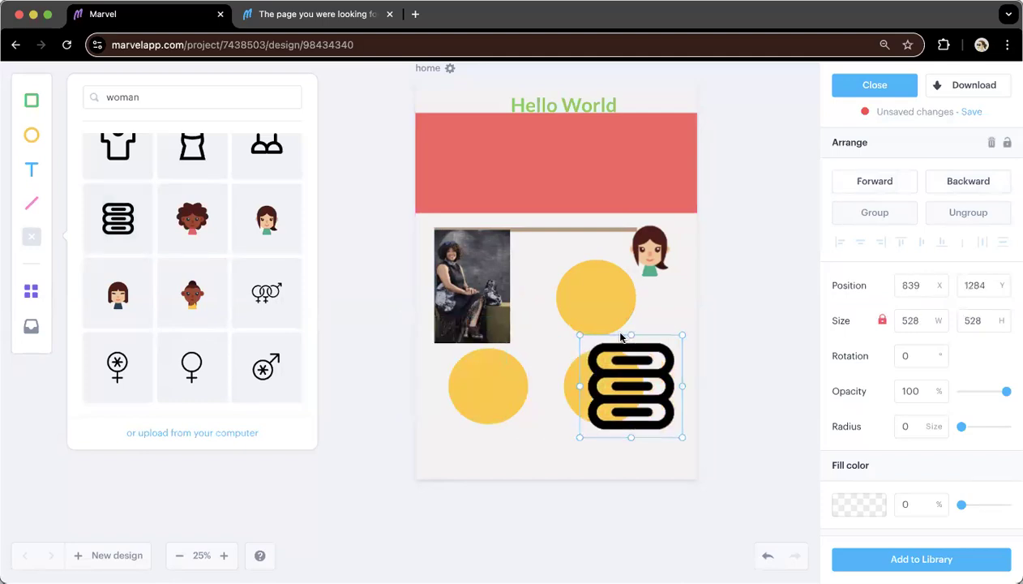
pyautogui.moveTo(683, 336); pyautogui.dragTo(441, 446)
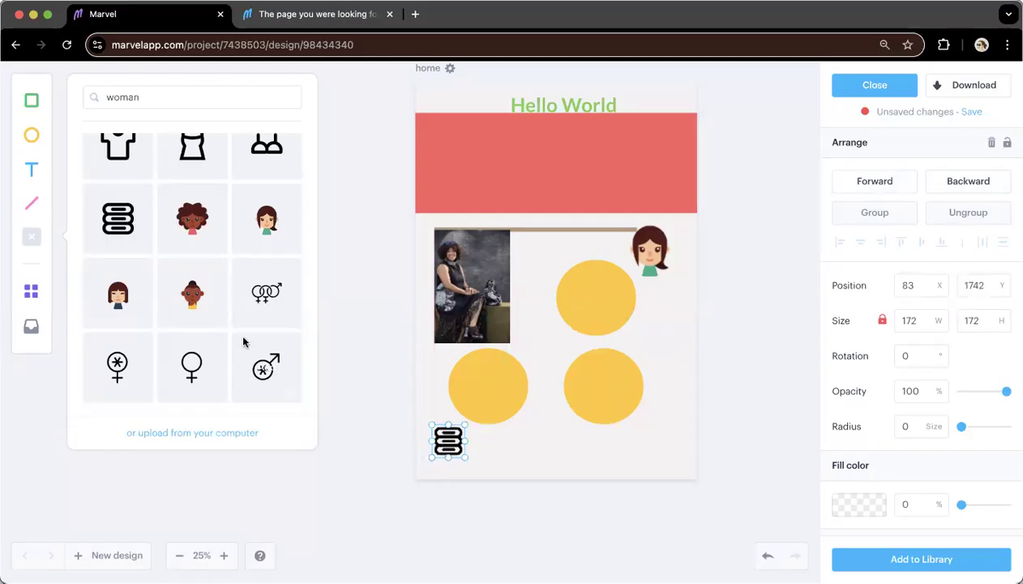
# Clear the "woman" icon search and close the icon library
pyautogui.moveTo(203, 364)
pyautogui.click(128, 96)
pyautogui.doubleClick(128, 95)
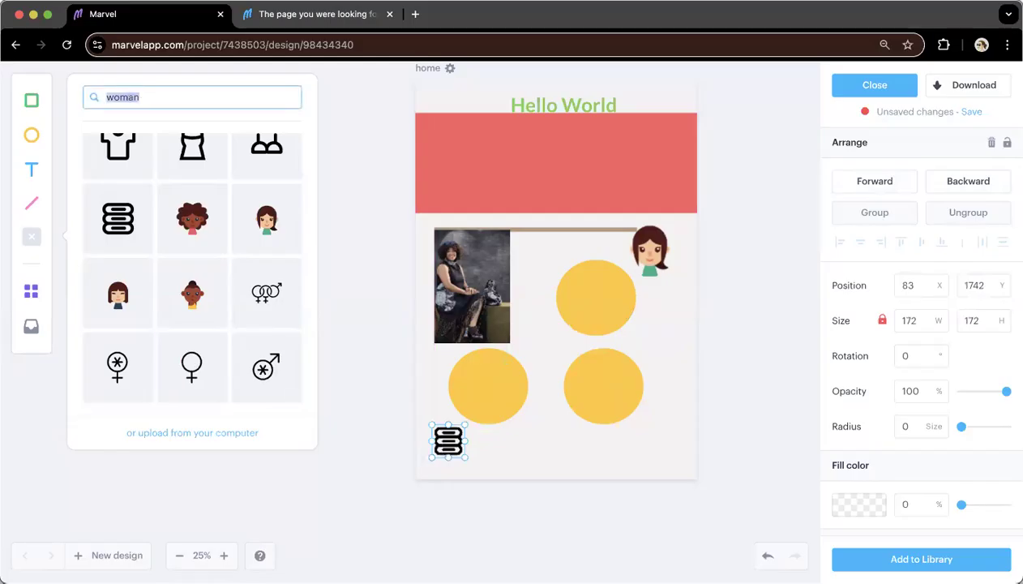
pyautogui.press('BackSpace')
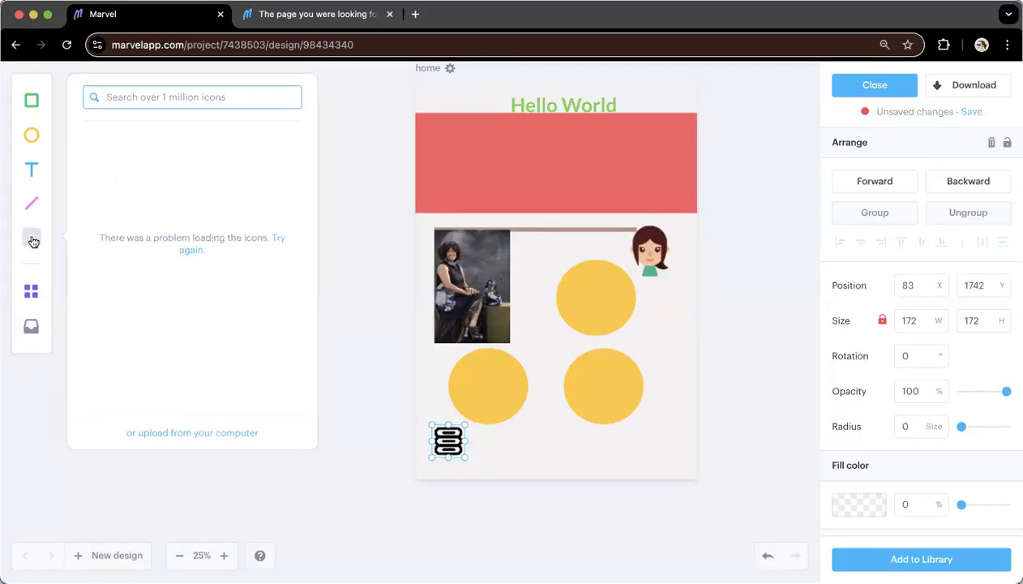
pyautogui.click(32, 237)
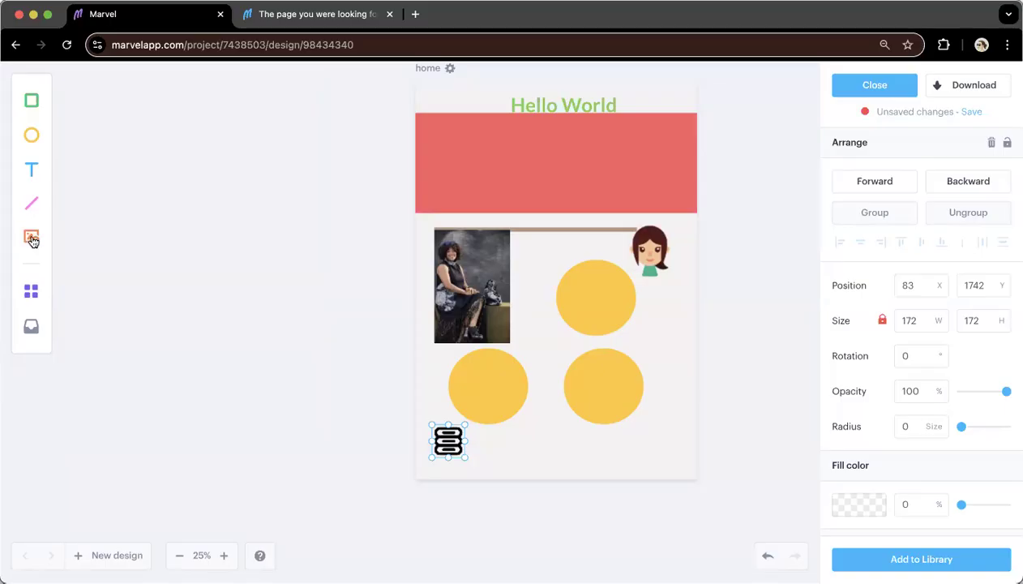
# Add a Title 1 element from the Web components to the red banner
pyautogui.click(31, 294)
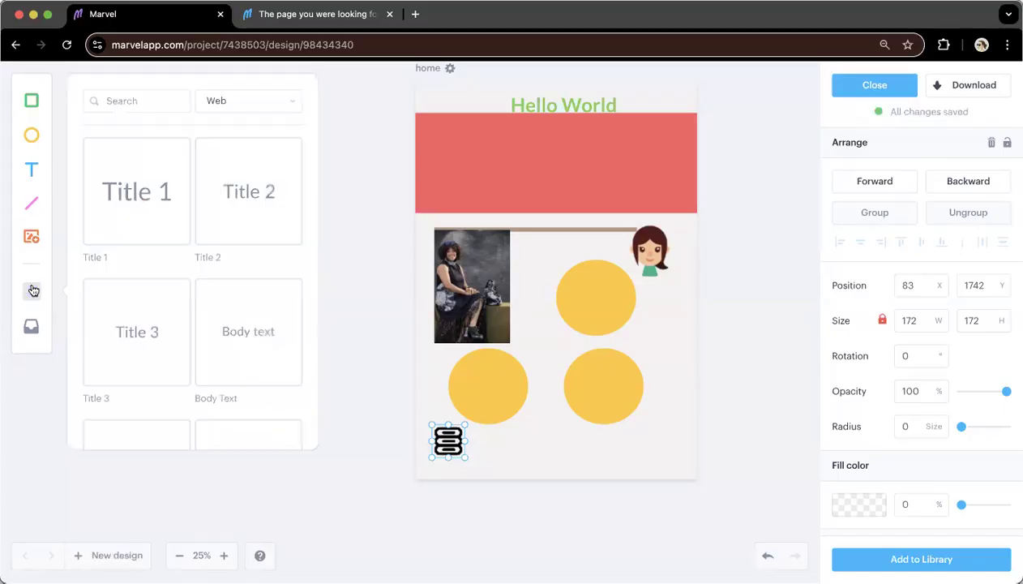
pyautogui.moveTo(141, 131)
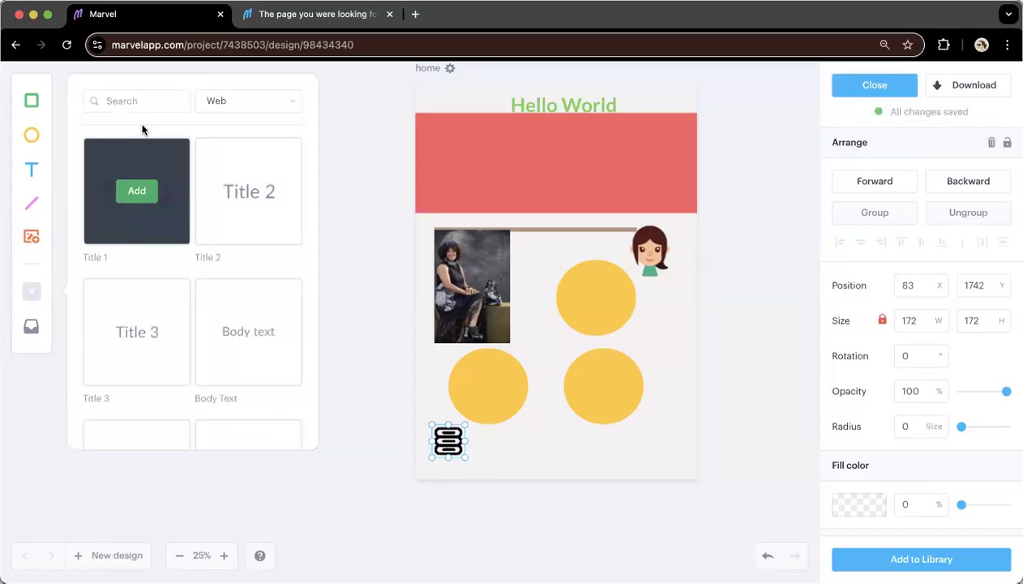
pyautogui.click(149, 190)
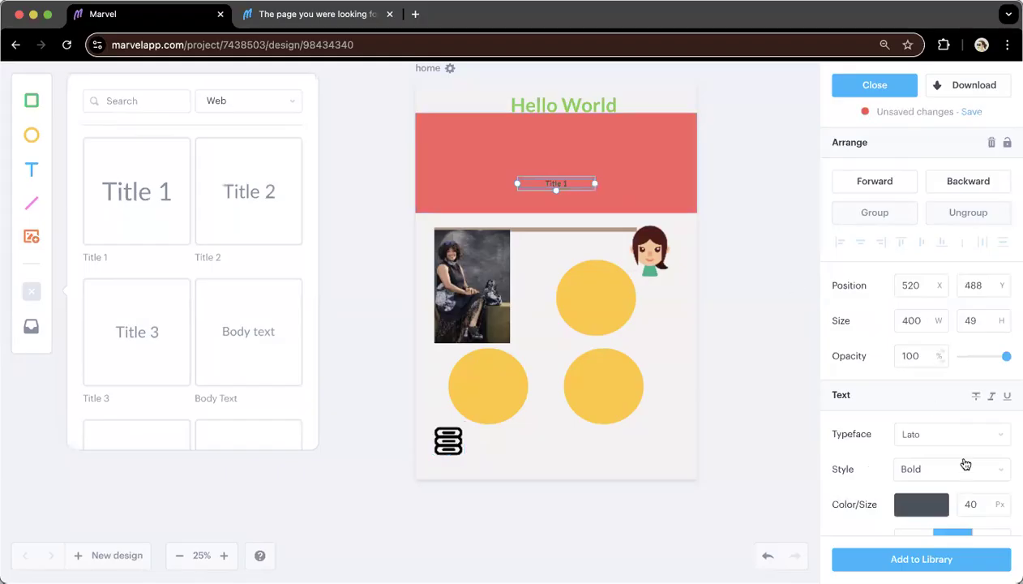
# Increase the Title 1 text size to 48 px
pyautogui.scroll(-2, 962, 458)
pyautogui.click(996, 442)
pyautogui.press('Up')
pyautogui.press('Up')
pyautogui.press('Up')
pyautogui.press('Up')
pyautogui.press('Up')
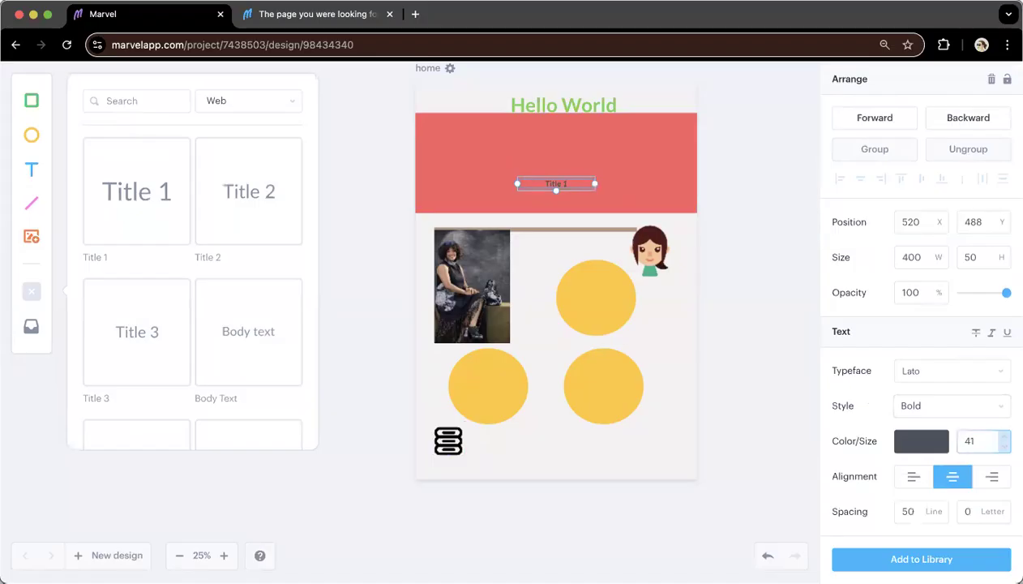
pyautogui.click(962, 440)
pyautogui.press('Up')
pyautogui.press('Up')
pyautogui.press('Up')
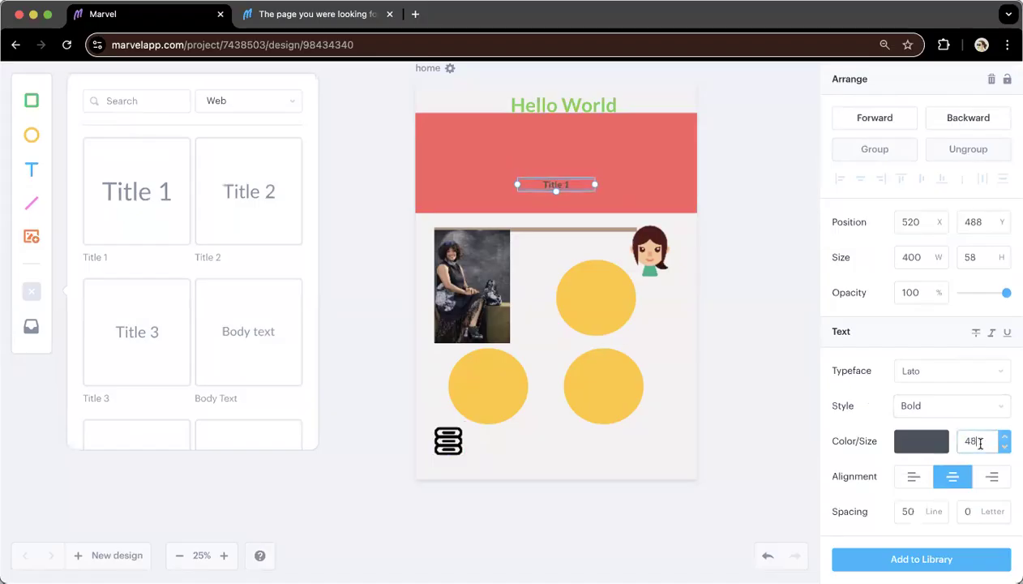
# Add the filled Button component and place it just under the brown line, between the photo and the woman icon
pyautogui.scroll(-5, 202, 321)
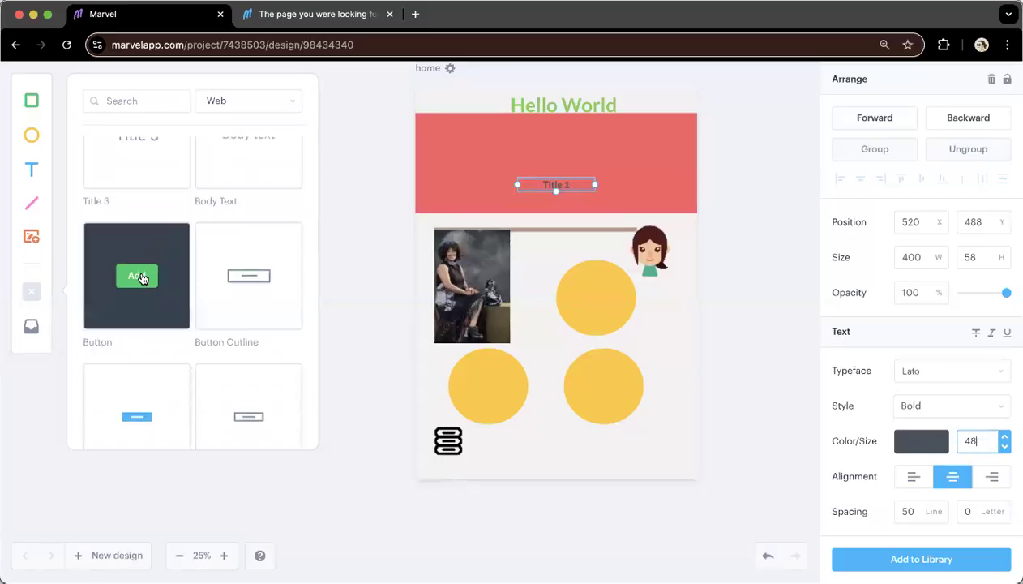
pyautogui.click(141, 273)
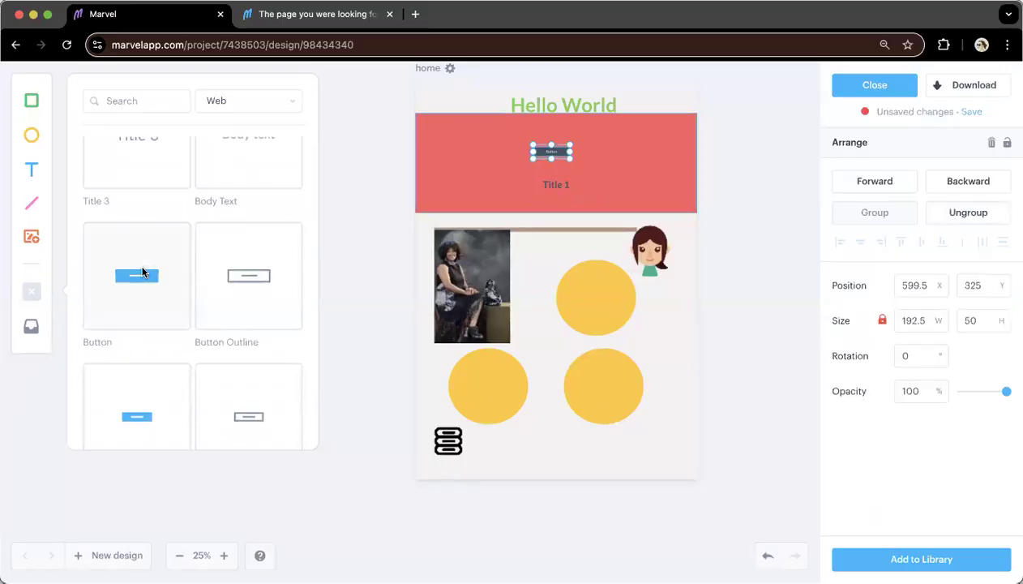
pyautogui.moveTo(554, 153); pyautogui.dragTo(480, 204)
# Delete the three yellow circles from the home screen
pyautogui.moveTo(584, 274); pyautogui.dragTo(578, 324)
pyautogui.click(578, 323)
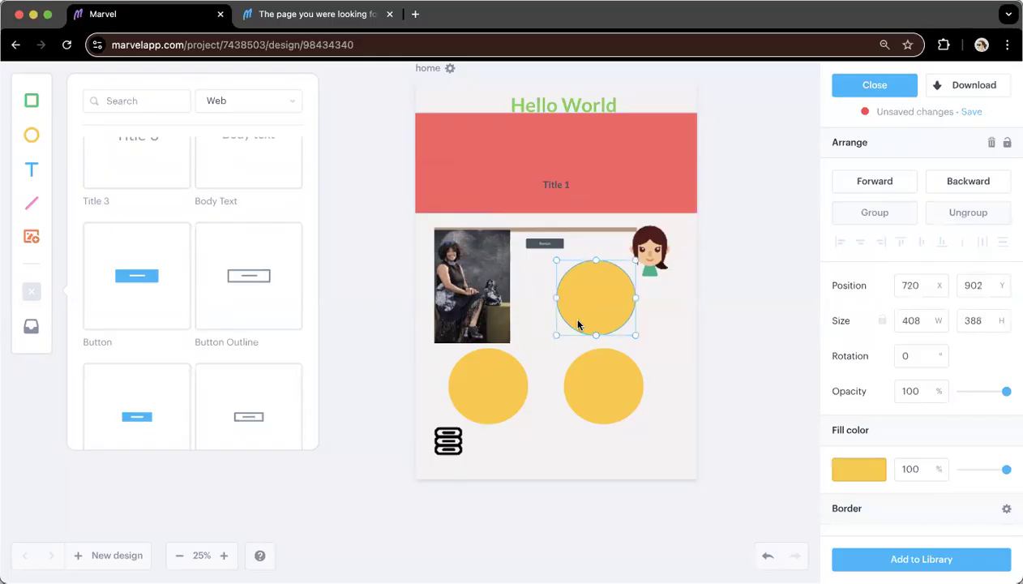
pyautogui.press('Delete')
pyautogui.click(617, 410)
pyautogui.press('Delete')
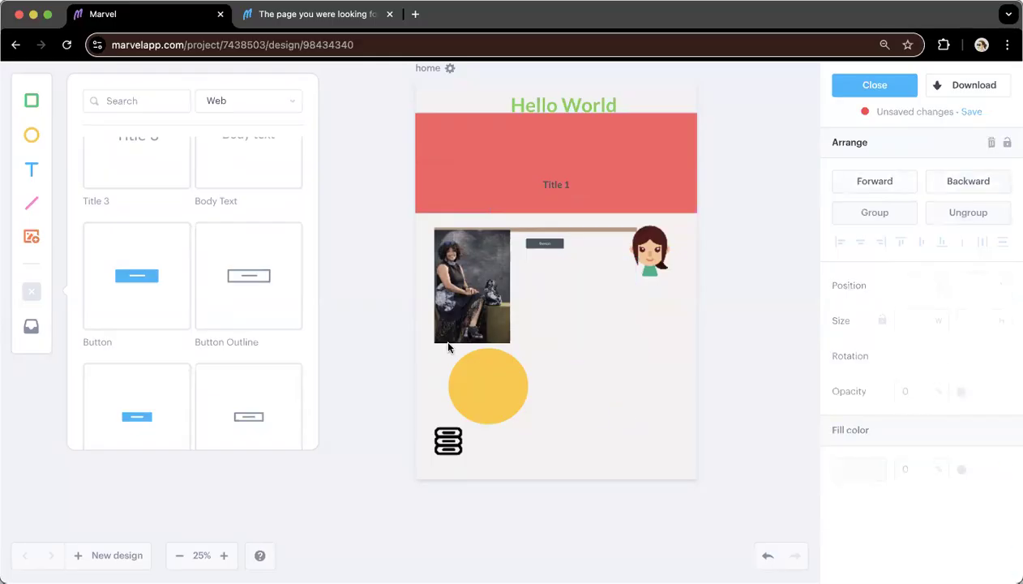
pyautogui.click(489, 389)
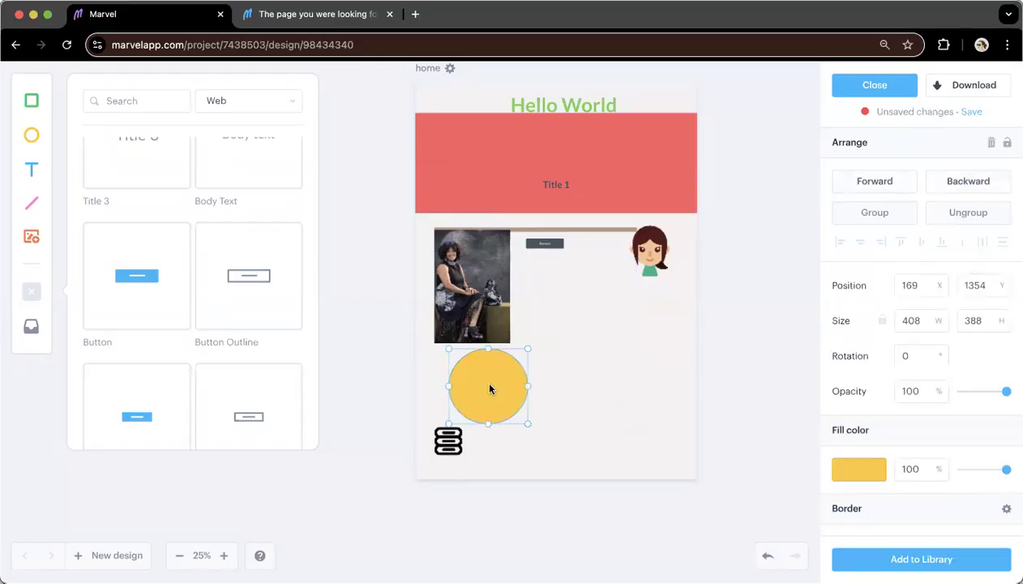
pyautogui.press('Delete')
# Enlarge the dark button to about 557 by 145, move it to about X 520, Y 1330, and select its label
pyautogui.moveTo(477, 136); pyautogui.dragTo(611, 335)
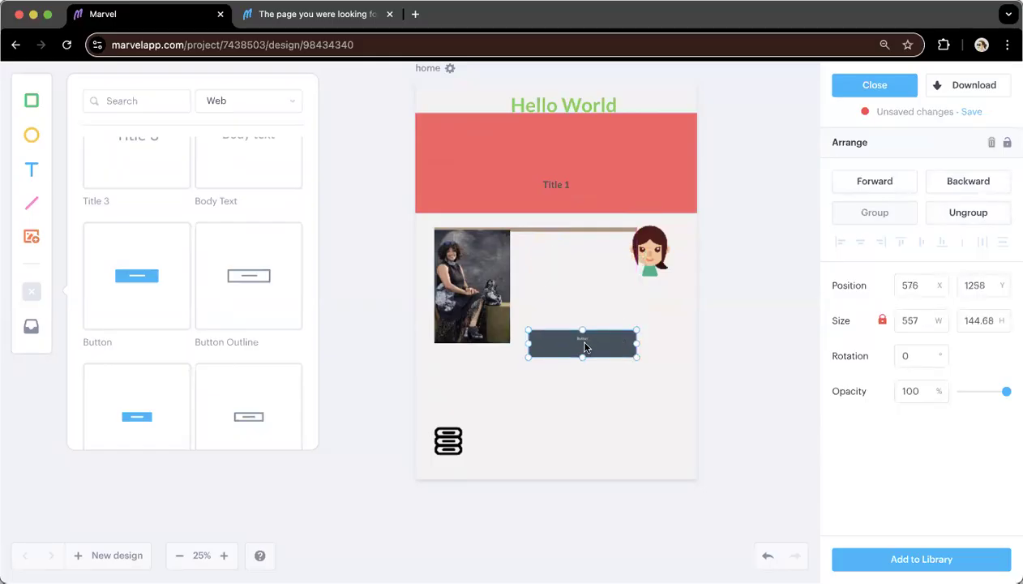
pyautogui.moveTo(589, 350); pyautogui.dragTo(579, 362)
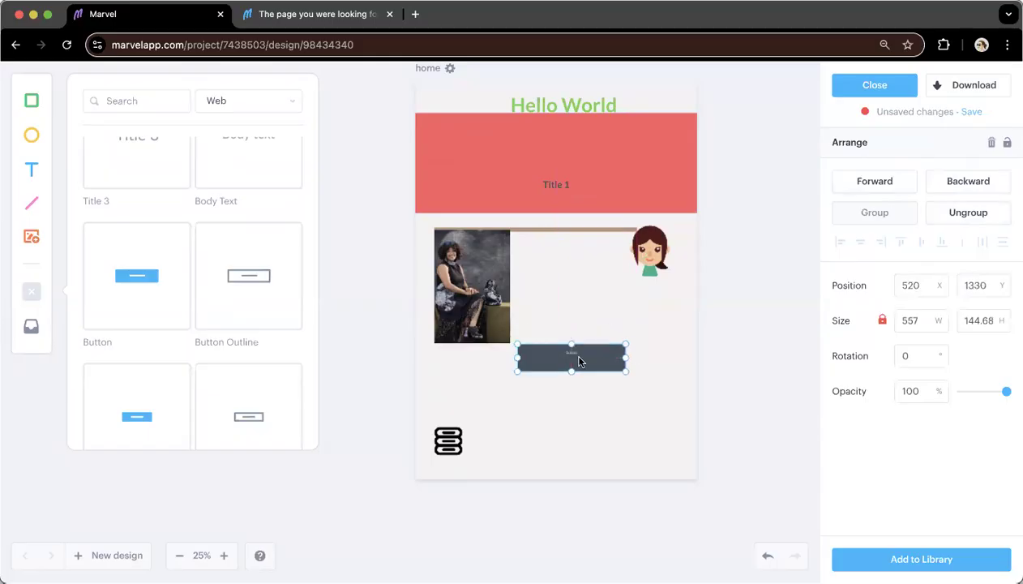
pyautogui.doubleClick(578, 362)
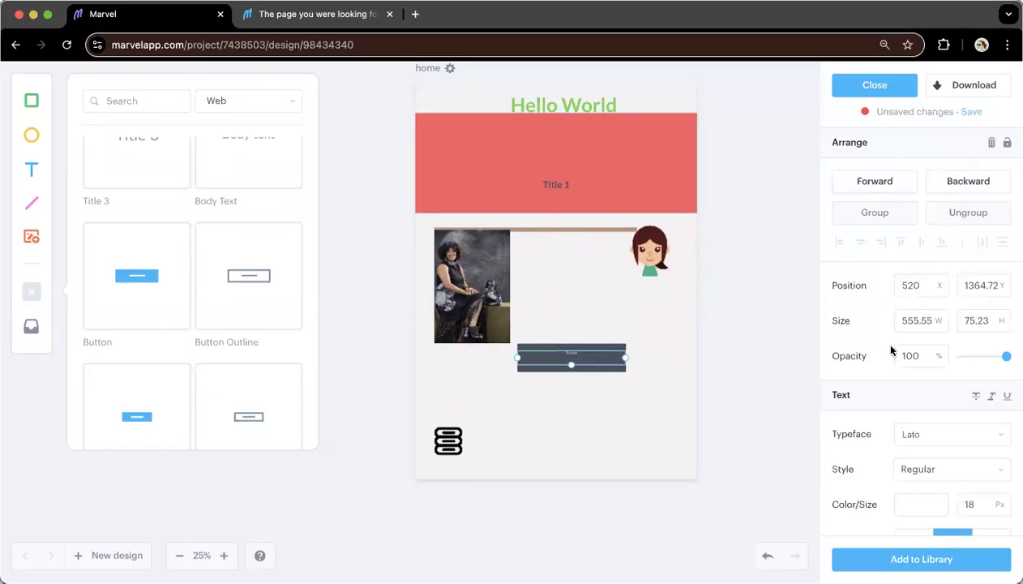
pyautogui.scroll(-2, 891, 350)
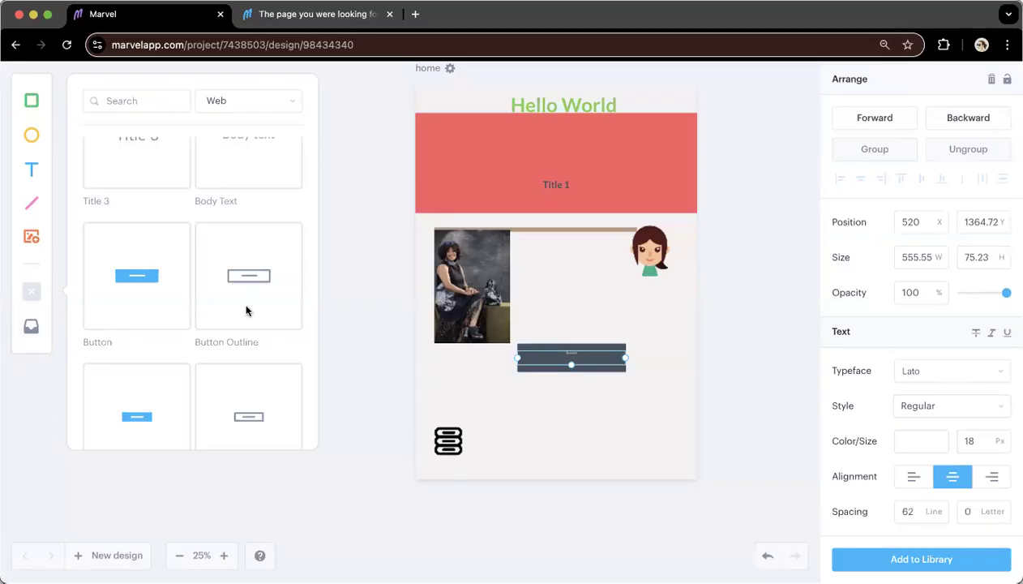
# Add the Button Outline component above the dark button at about X 838, Y 1070, sized about 476 by 126
pyautogui.moveTo(253, 276)
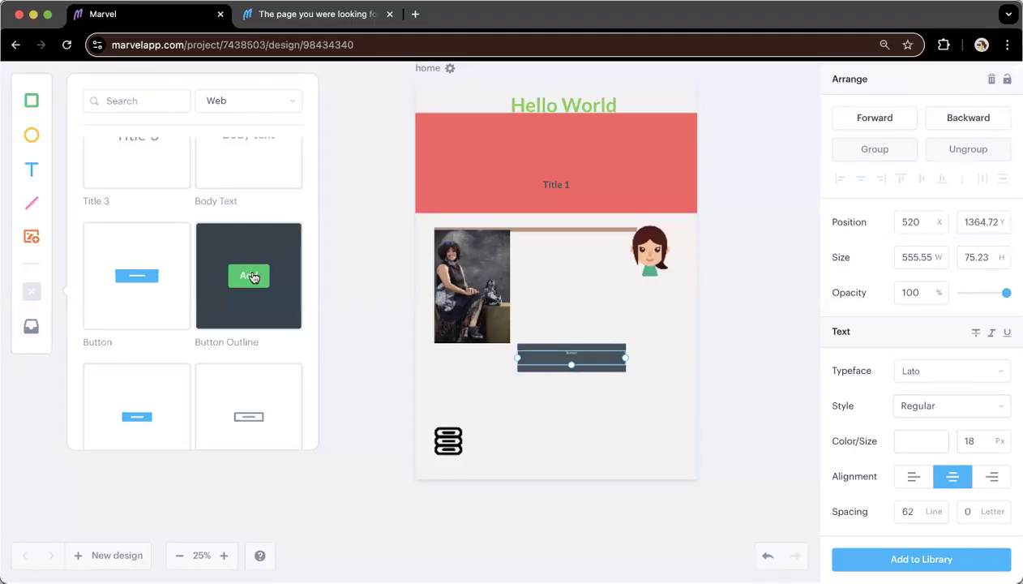
pyautogui.click(253, 276)
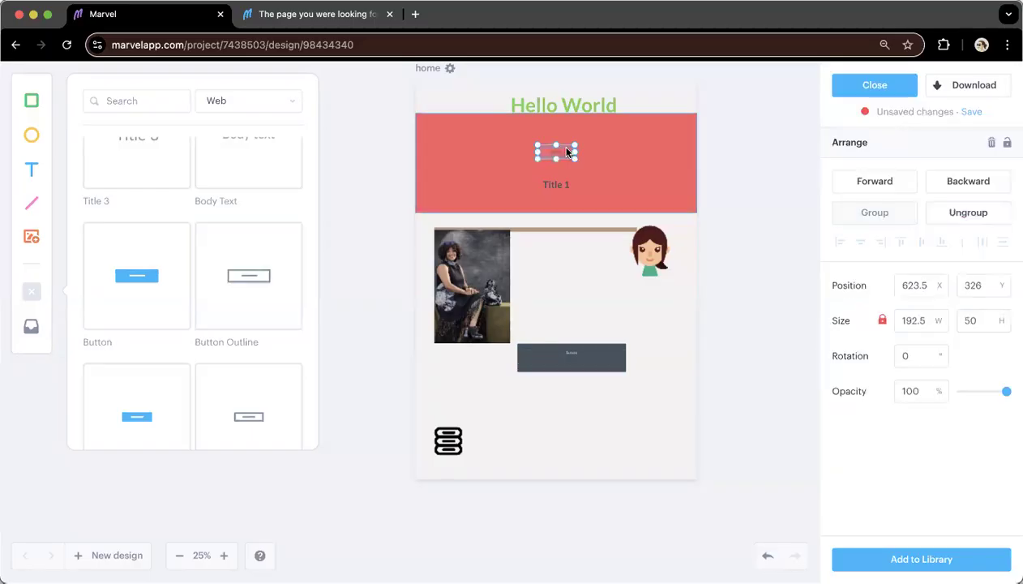
pyautogui.moveTo(566, 152); pyautogui.dragTo(677, 324)
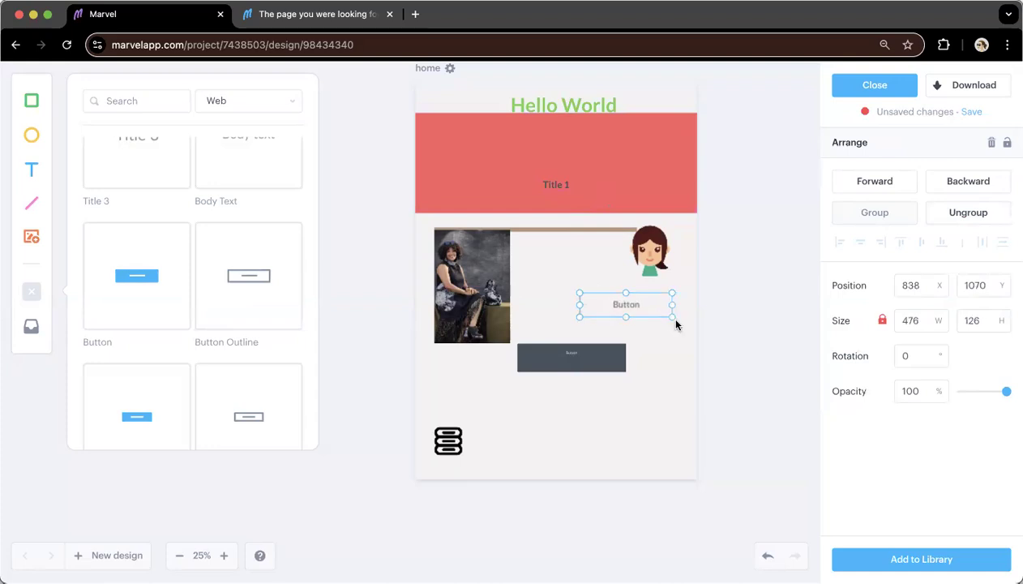
pyautogui.click(677, 325)
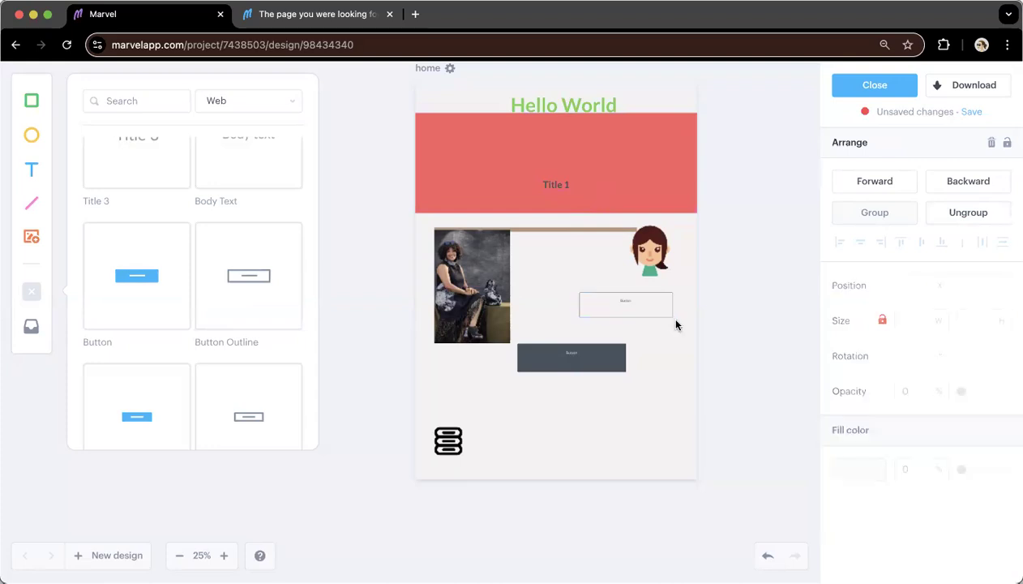
# Set the outlined button's label text size to 40 px
pyautogui.click(626, 302)
pyautogui.click(626, 303)
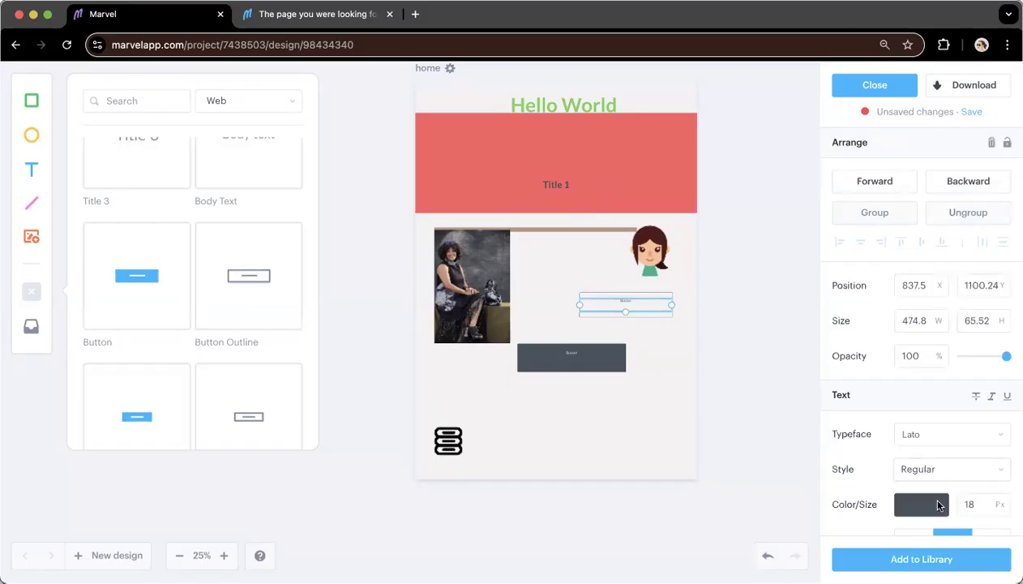
pyautogui.scroll(-2, 978, 443)
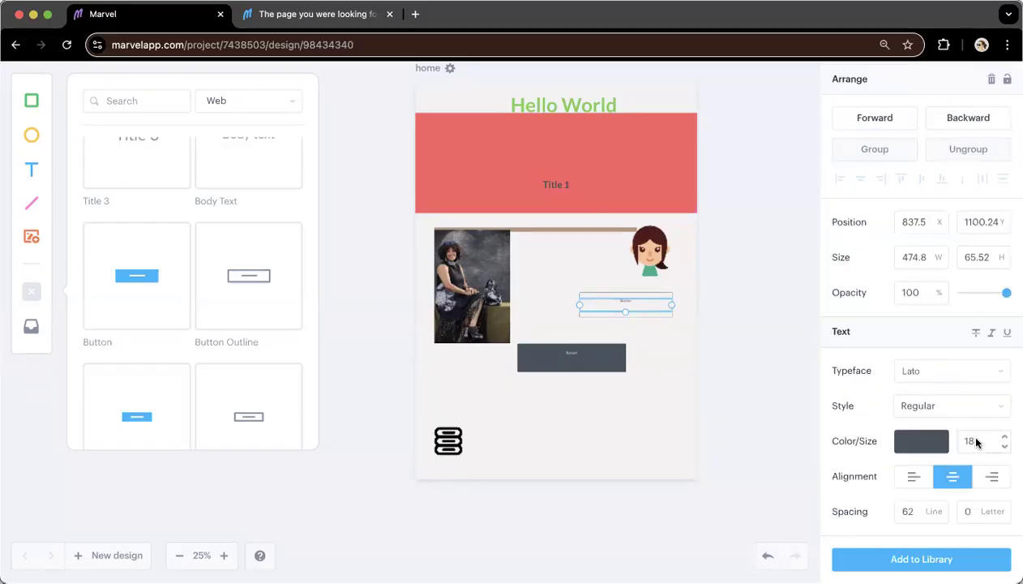
pyautogui.click(976, 442)
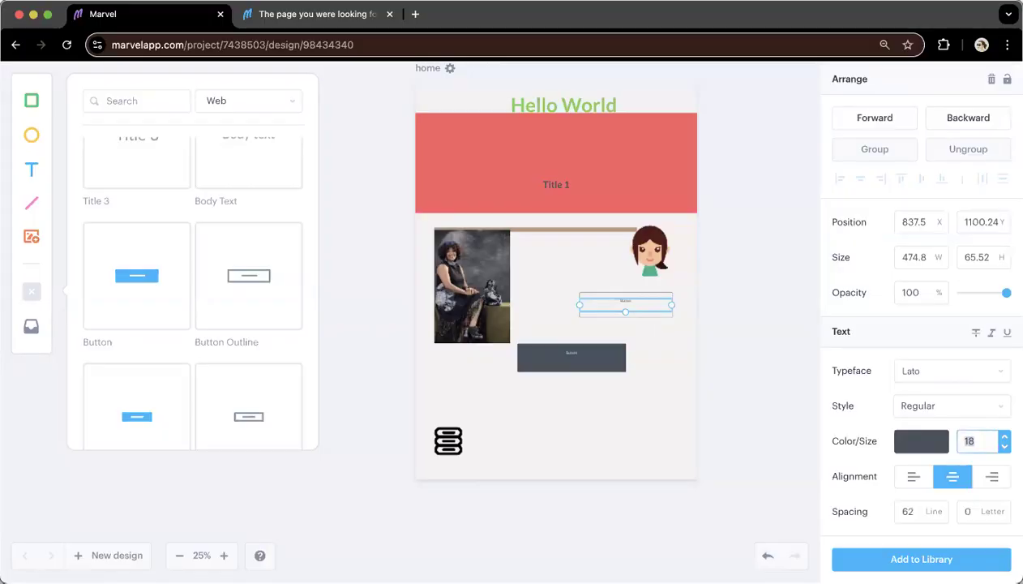
pyautogui.write('80')
pyautogui.press('BackSpace')
pyautogui.press('BackSpace')
pyautogui.write('40')
pyautogui.click(660, 303)
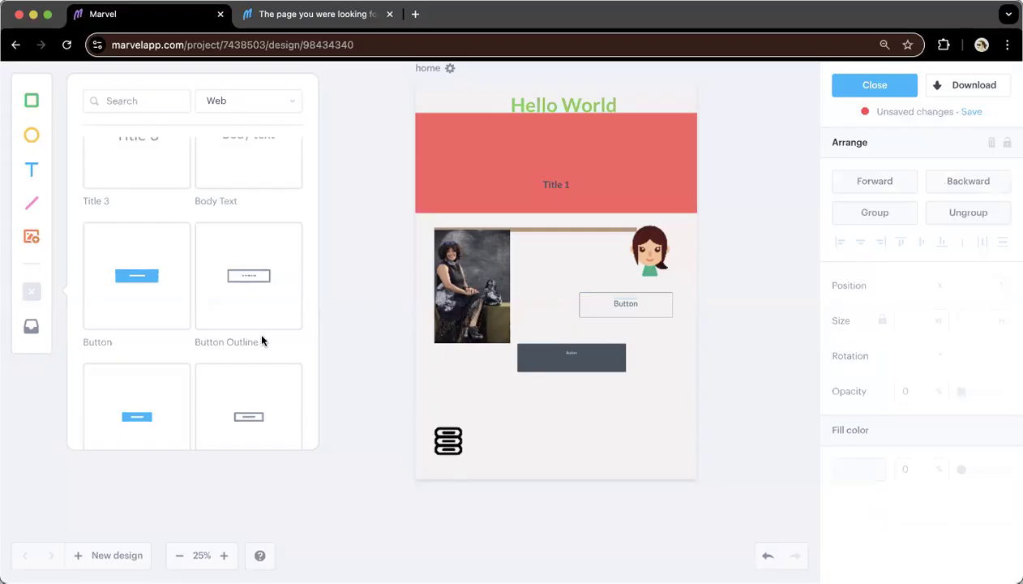
# Add the Pagination component beside the towels icon at about X 390, Y 1779, sized about 897 by 134
pyautogui.scroll(-5, 261, 341)
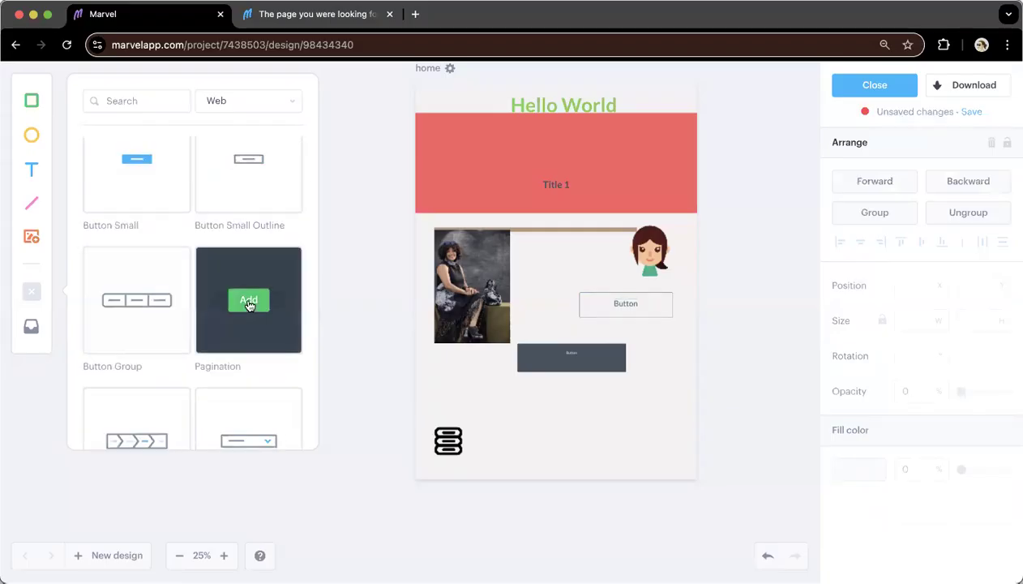
pyautogui.click(249, 301)
pyautogui.moveTo(583, 185); pyautogui.dragTo(698, 185)
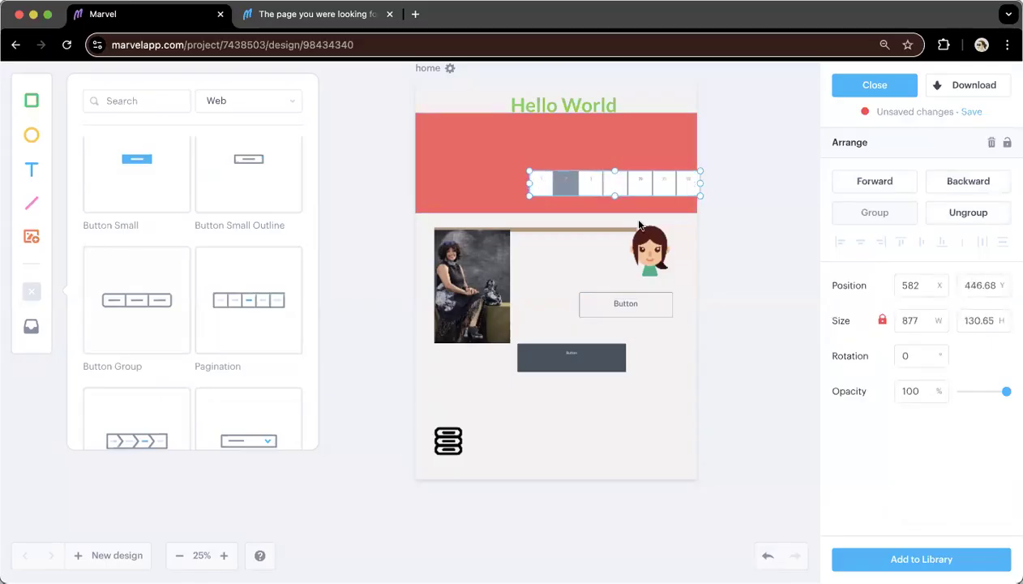
pyautogui.moveTo(618, 218); pyautogui.dragTo(632, 438)
# Add the Dropdown Field component just above the woman icon at about X 1077, Y 677
pyautogui.scroll(-1, 205, 322)
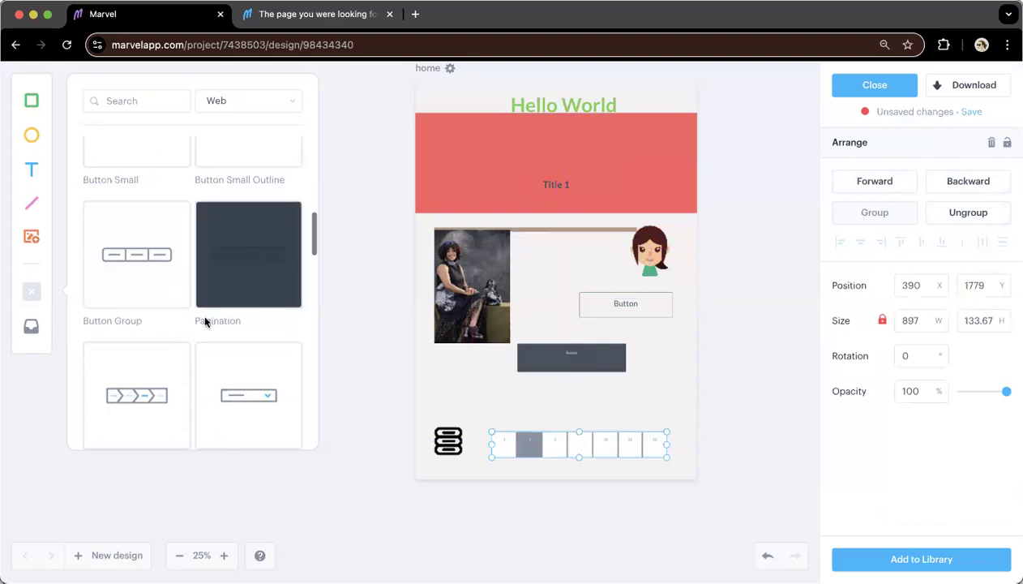
pyautogui.scroll(-3, 205, 322)
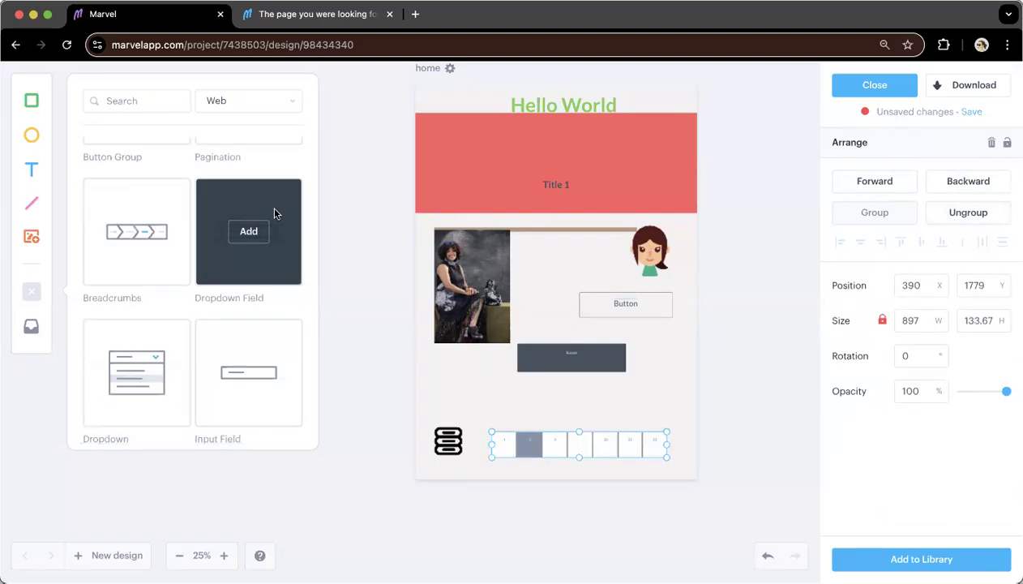
pyautogui.moveTo(253, 230); pyautogui.dragTo(665, 219)
# Add the Popover (bottom) component to the red banner
pyautogui.moveTo(156, 270)
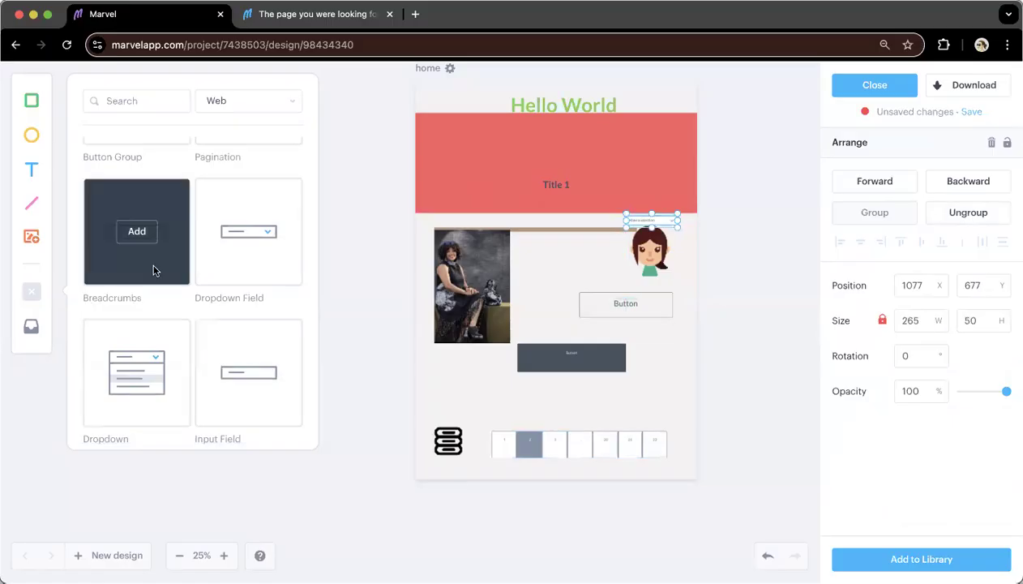
pyautogui.scroll(-5, 156, 270)
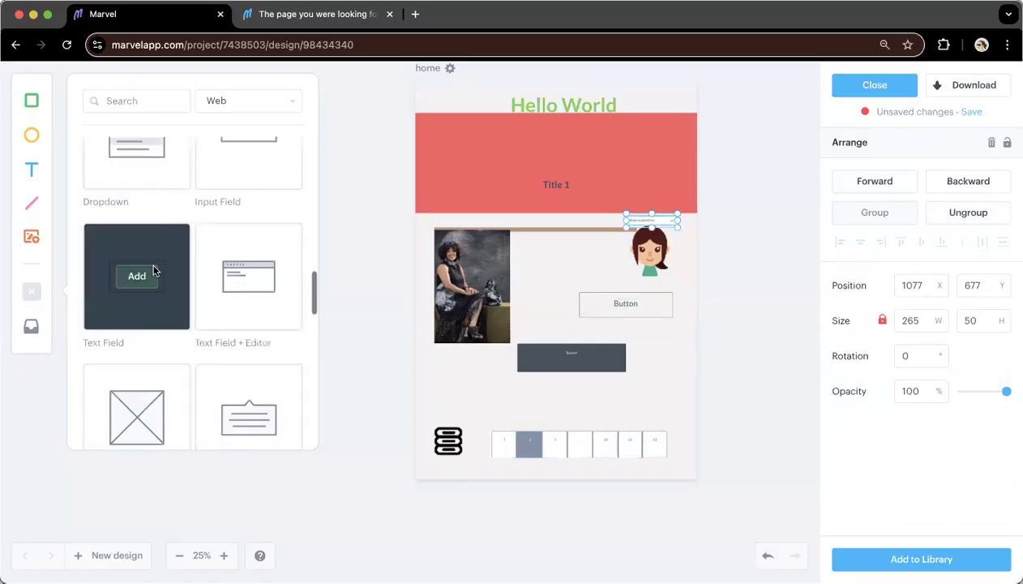
pyautogui.scroll(-1, 156, 270)
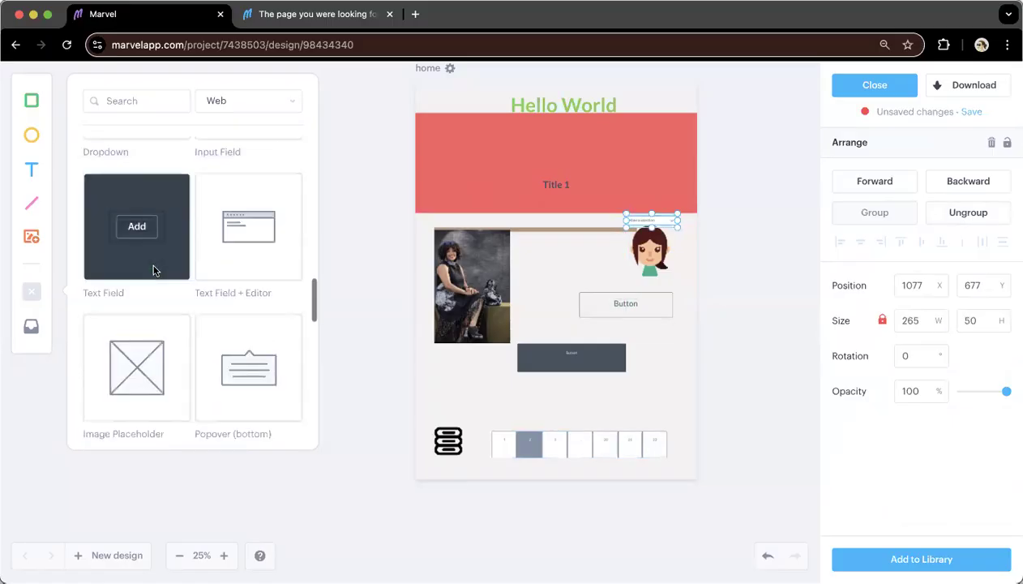
pyautogui.scroll(-2, 146, 308)
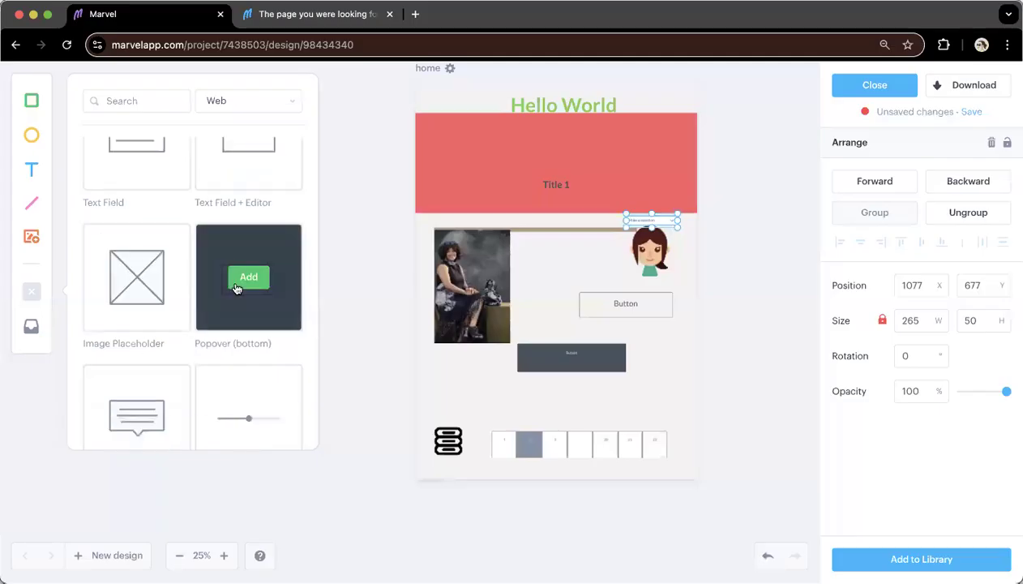
pyautogui.click(236, 282)
# Look through the remaining ready-made Web components, from the popovers down to the lists and menus
pyautogui.scroll(-1, 253, 361)
pyautogui.scroll(-8, 254, 361)
pyautogui.scroll(-6, 254, 361)
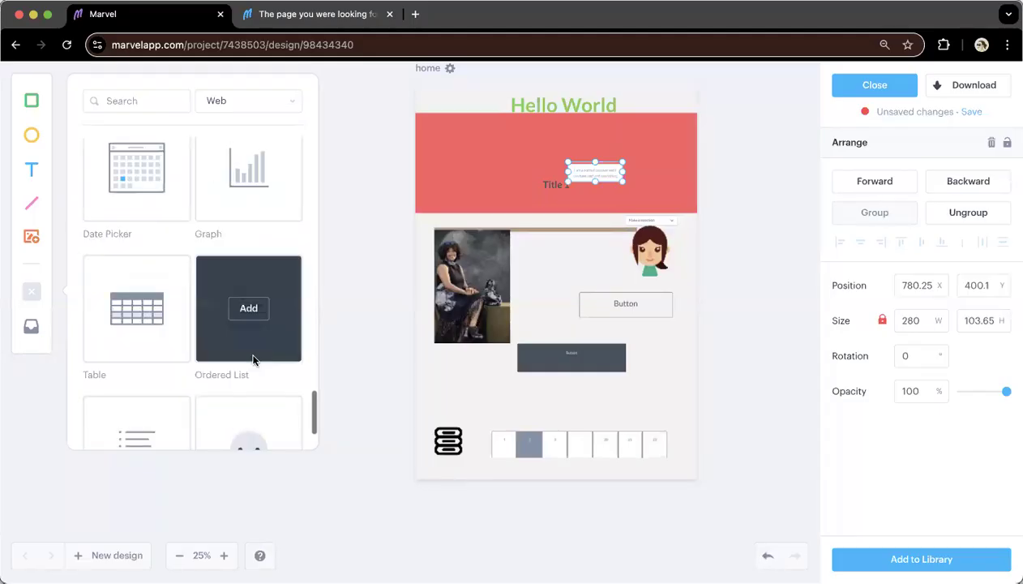
pyautogui.scroll(-2, 253, 360)
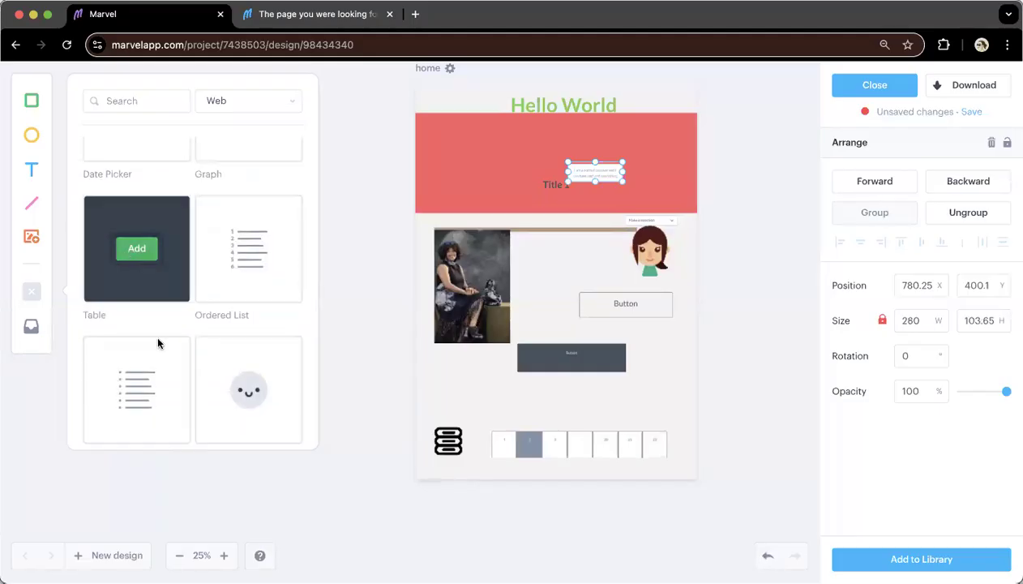
pyautogui.scroll(-5, 158, 343)
pyautogui.scroll(-4, 158, 343)
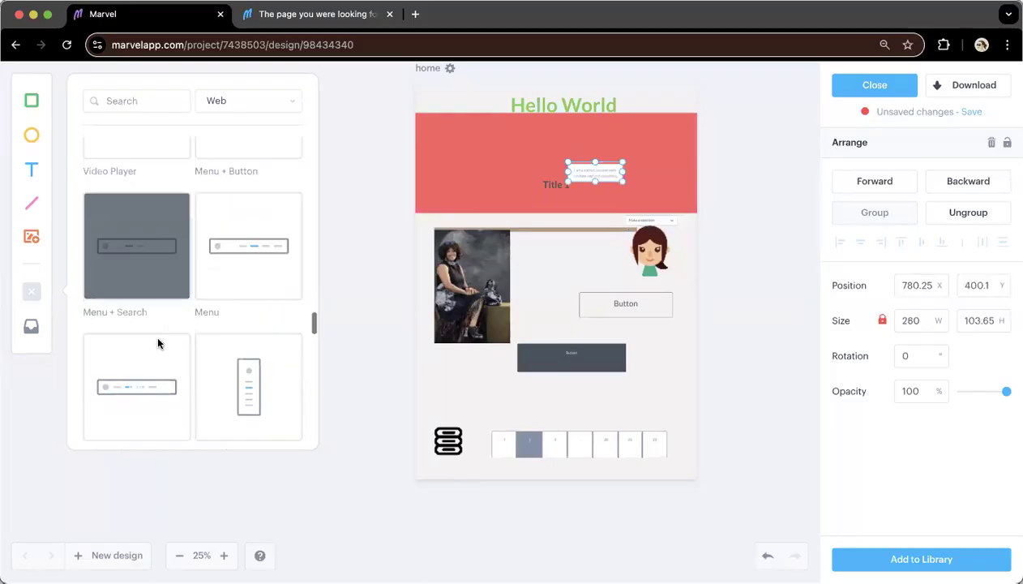
pyautogui.scroll(12, 192, 114)
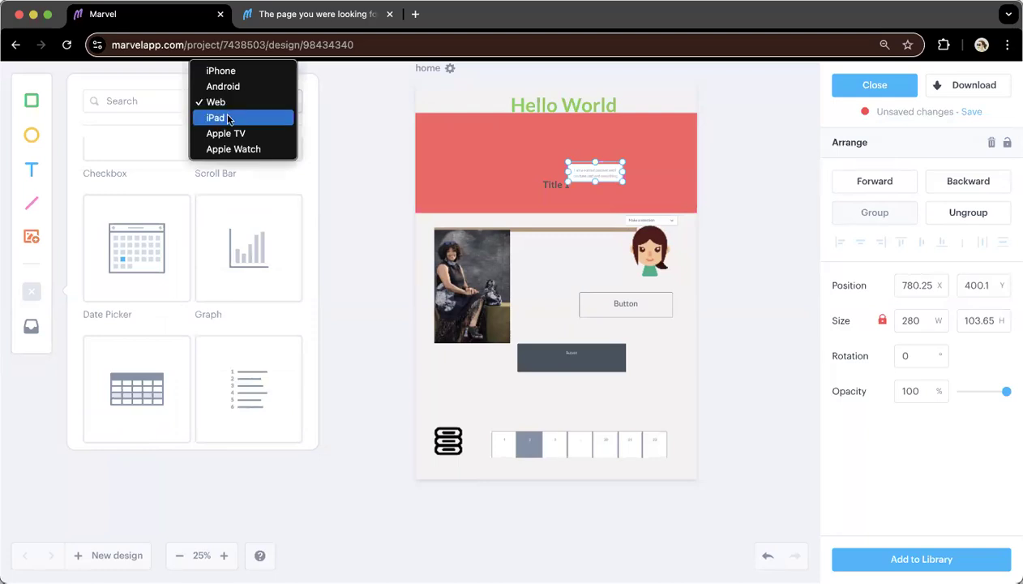
# Switch the component set to iPad and then Android, and look through the components offered for these devices
pyautogui.click(229, 118)
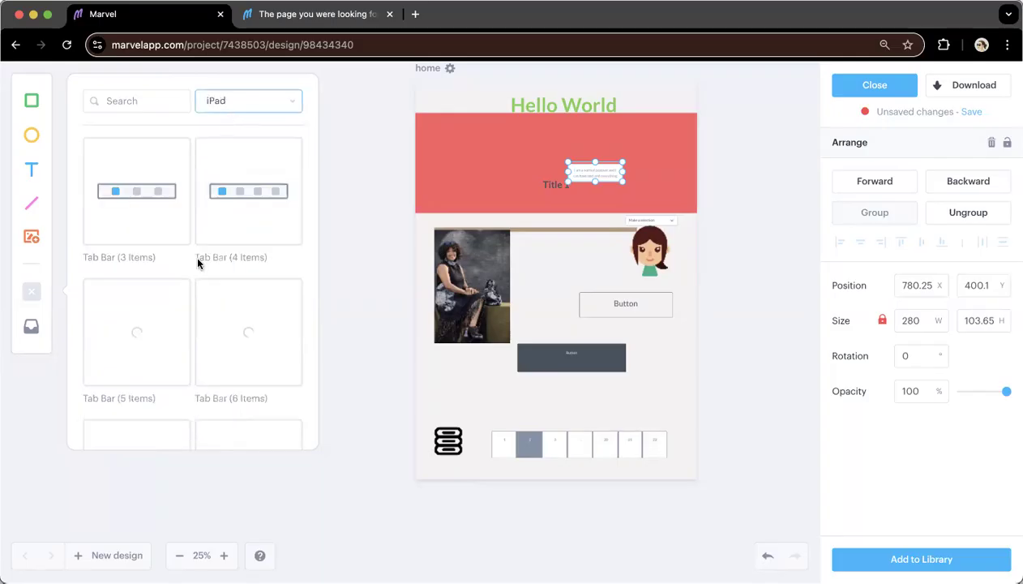
pyautogui.click(240, 106)
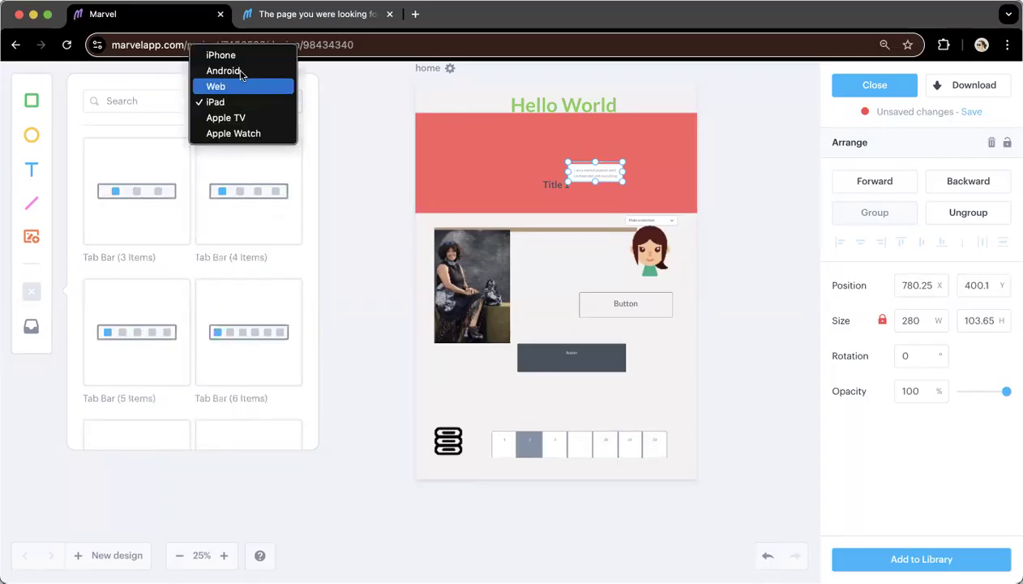
pyautogui.click(240, 73)
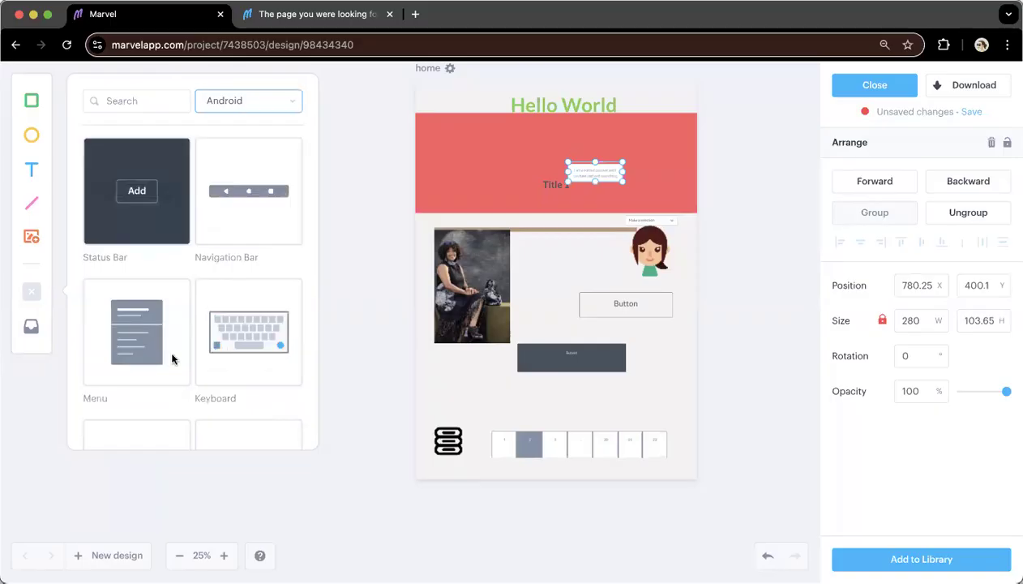
pyautogui.scroll(-3, 180, 349)
pyautogui.scroll(-1, 180, 351)
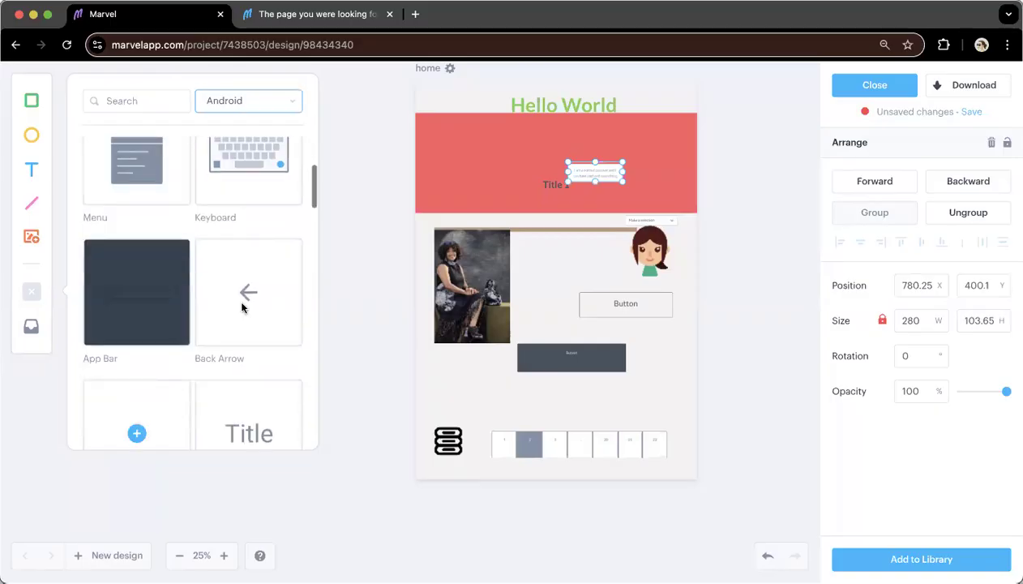
pyautogui.scroll(-3, 227, 308)
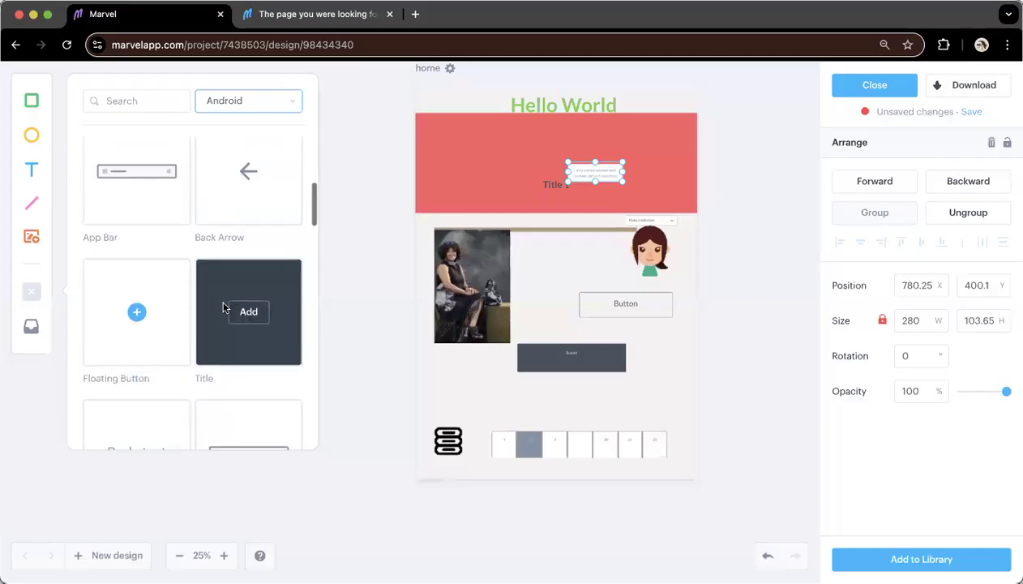
# Return to the Web component set and look through its ready-made components again
pyautogui.click(264, 106)
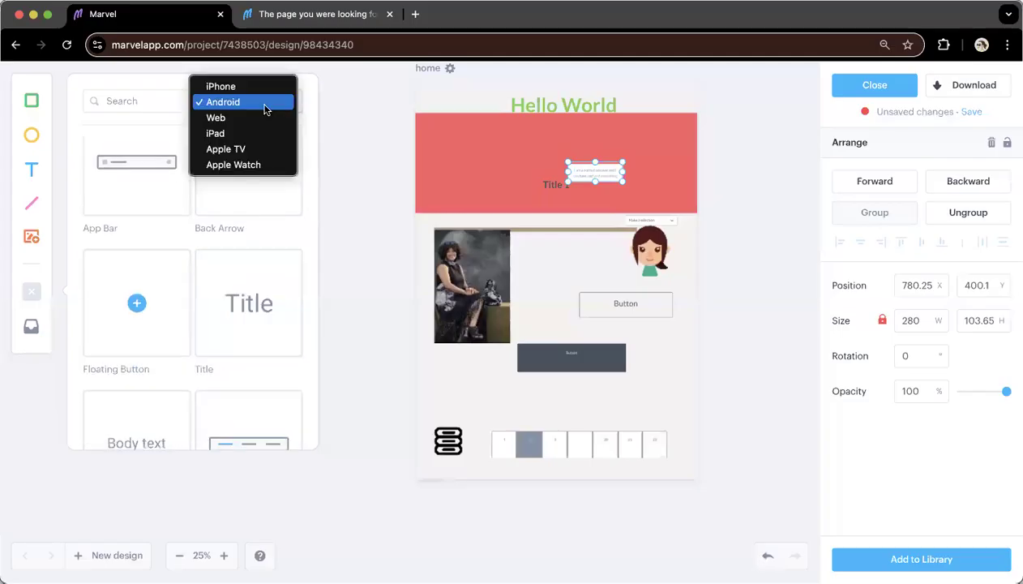
pyautogui.click(227, 122)
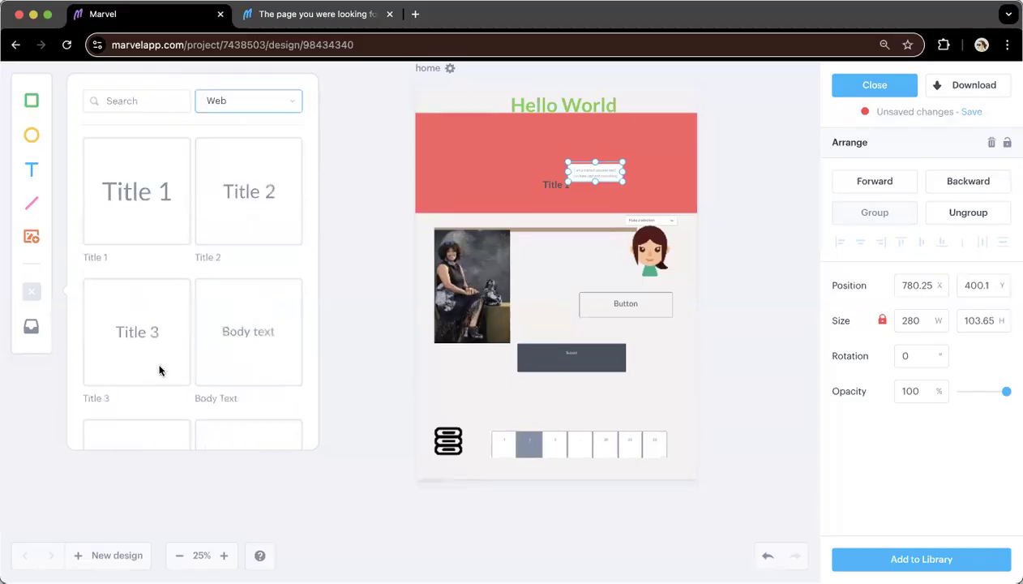
pyautogui.scroll(-5, 159, 370)
pyautogui.scroll(-3, 159, 370)
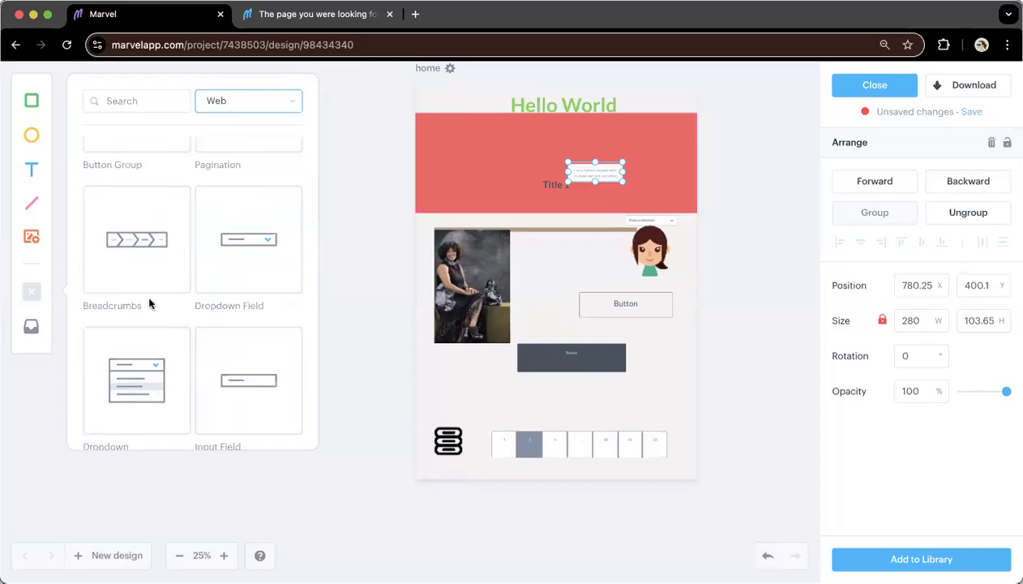
pyautogui.scroll(-3, 148, 303)
pyautogui.scroll(-5, 148, 349)
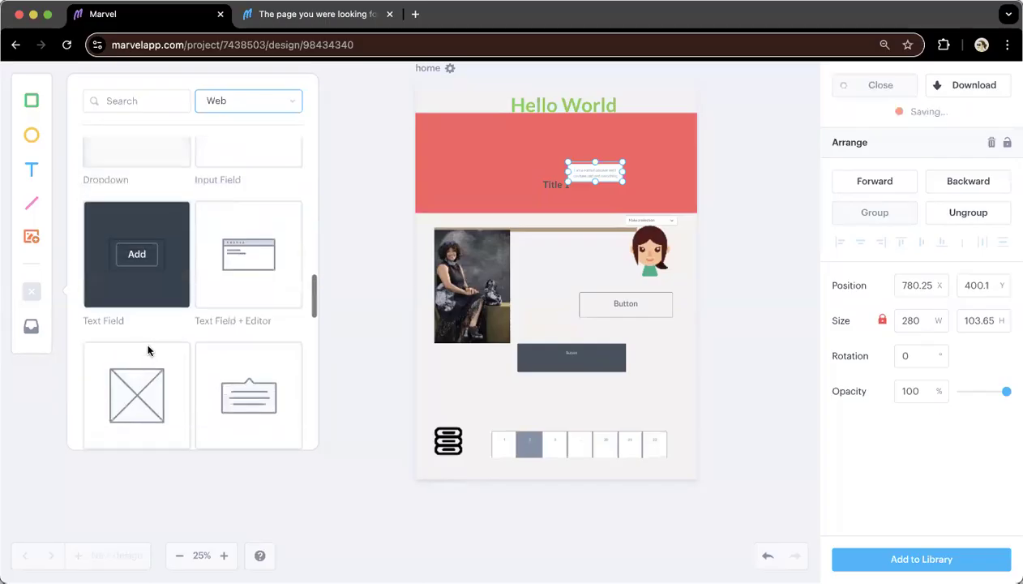
# Close the ready-made components and open the team's library
pyautogui.click(31, 290)
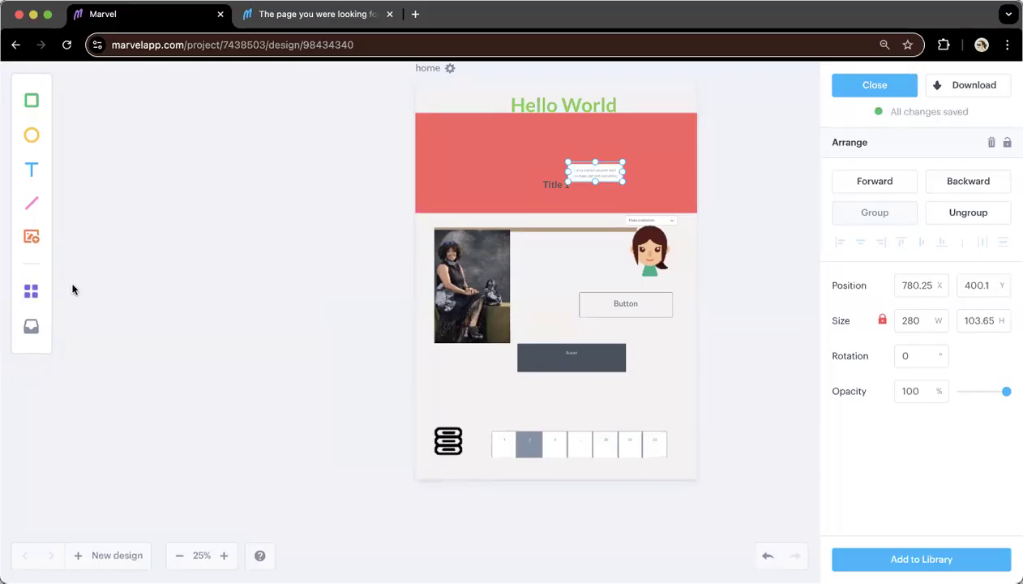
pyautogui.click(31, 328)
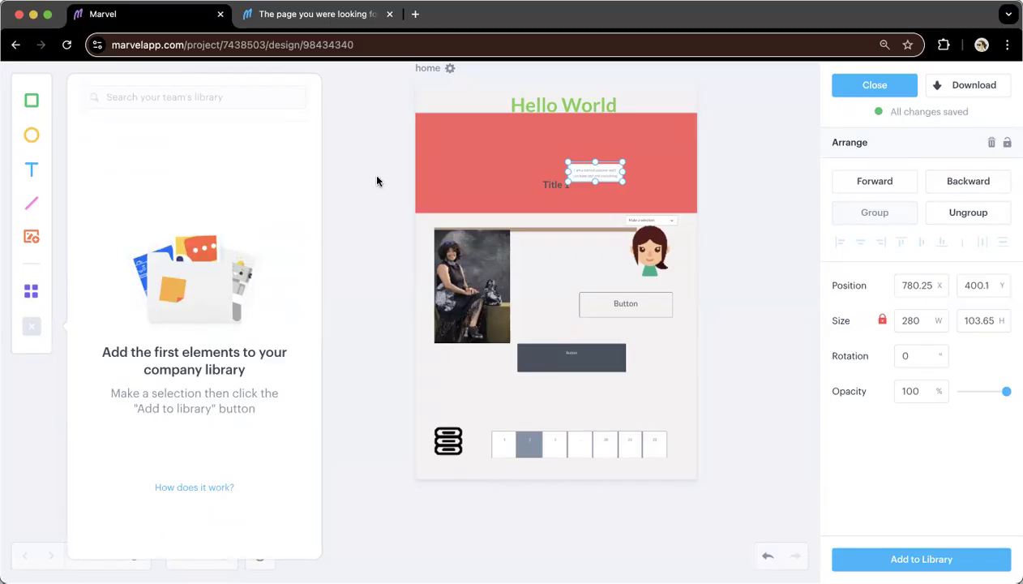
# Move the Hello World heading above the red banner to X 448, Y 0, and deselect it
pyautogui.click(580, 105)
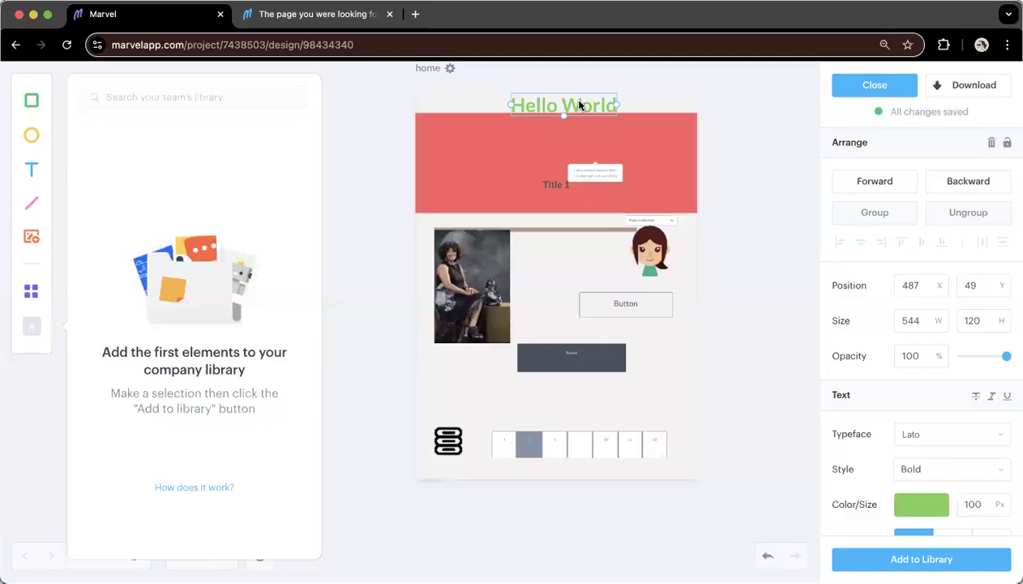
pyautogui.doubleClick(580, 105)
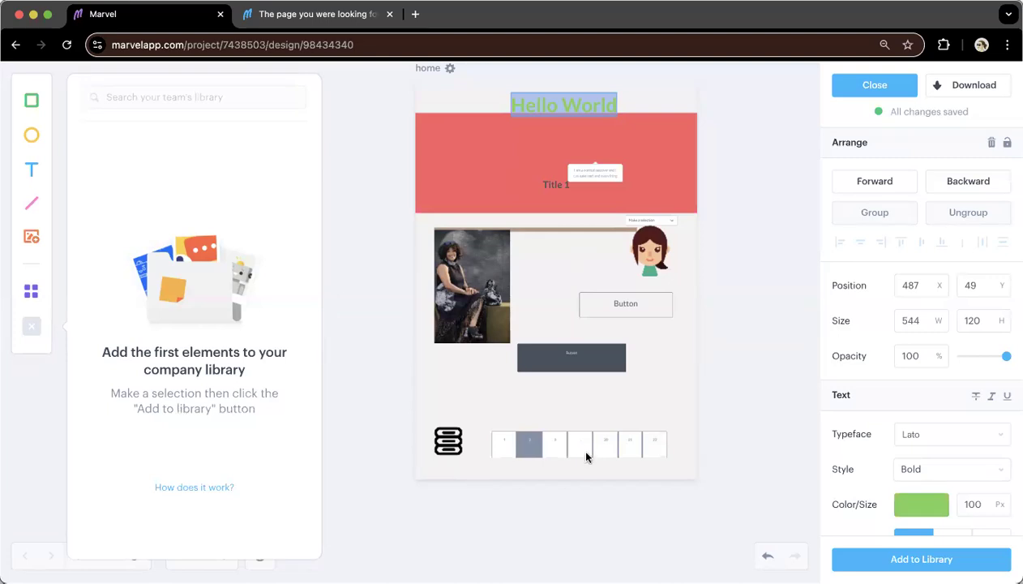
pyautogui.click(601, 174)
pyautogui.doubleClick(590, 106)
pyautogui.click(591, 108)
pyautogui.doubleClick(591, 110)
pyautogui.click(592, 94)
pyautogui.moveTo(592, 94)
pyautogui.mouseDown()
pyautogui.moveTo(586, 86)
pyautogui.moveTo(594, 91)
pyautogui.mouseUp()
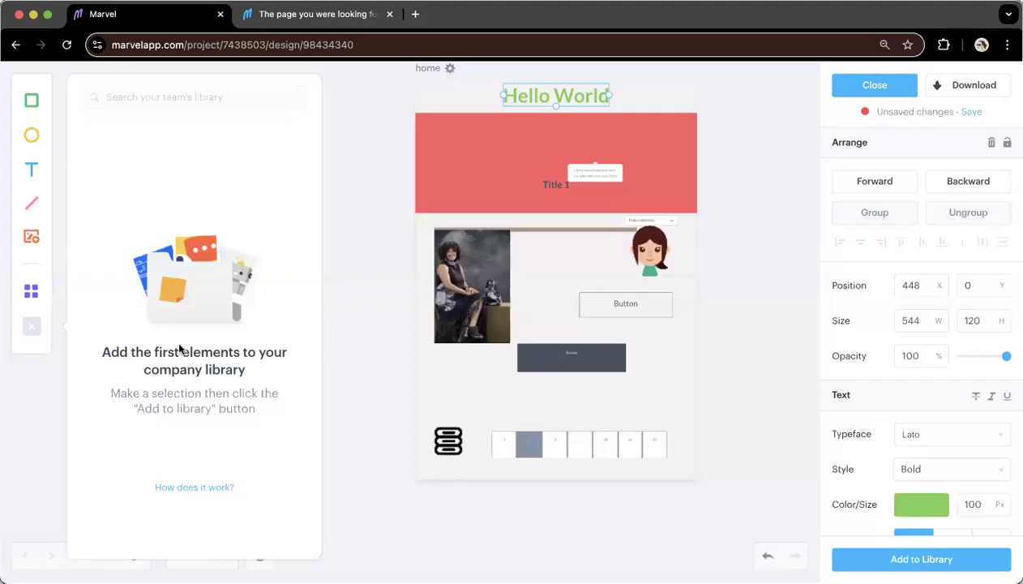
pyautogui.rightClick(542, 96)
pyautogui.click(748, 100)
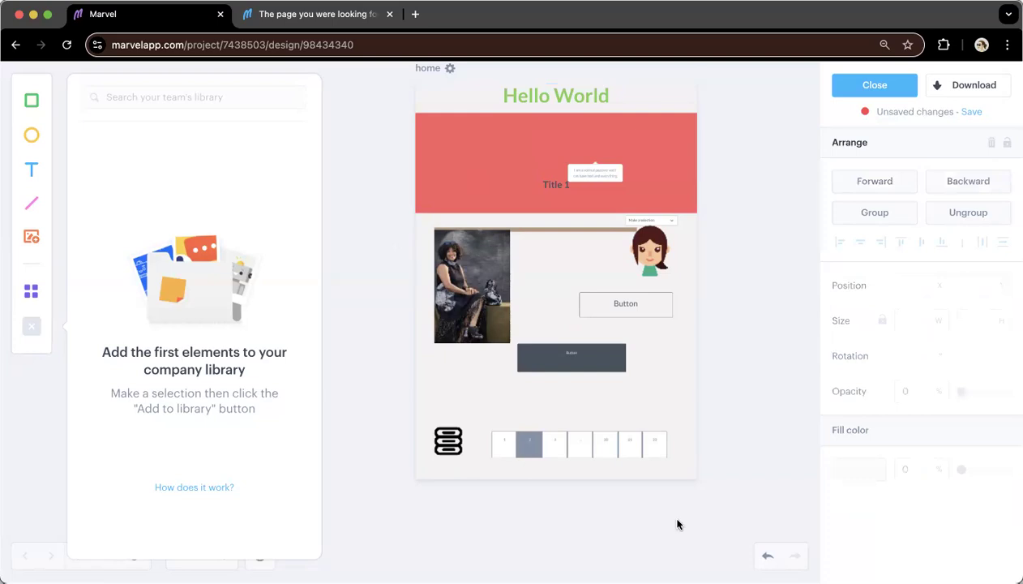
# Save the pagination bar at the foot of the home design to the team's library as "menu"
pyautogui.scroll(-5, 697, 442)
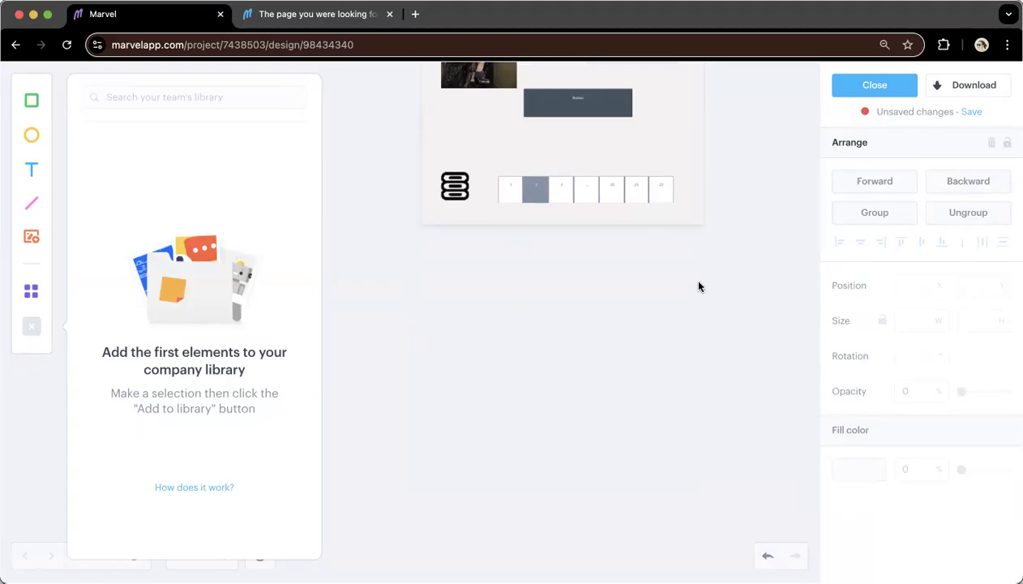
pyautogui.scroll(2, 589, 249)
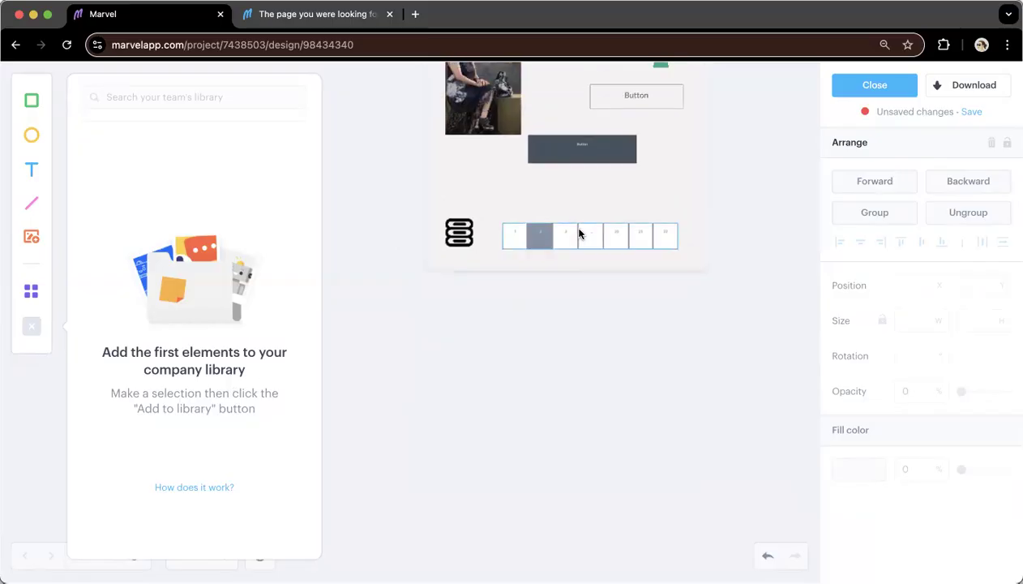
pyautogui.click(579, 234)
pyautogui.rightClick(579, 235)
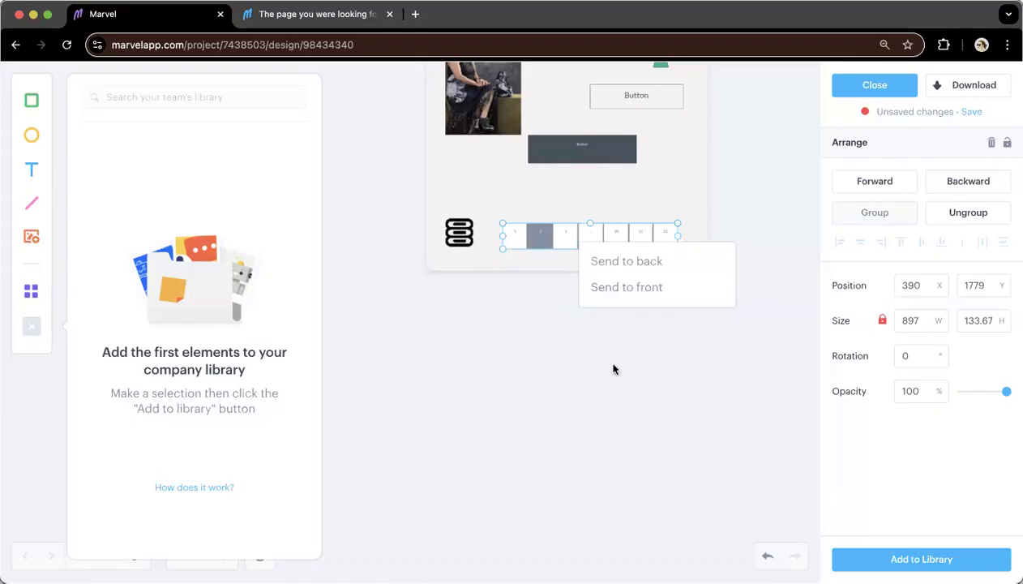
pyautogui.click(542, 238)
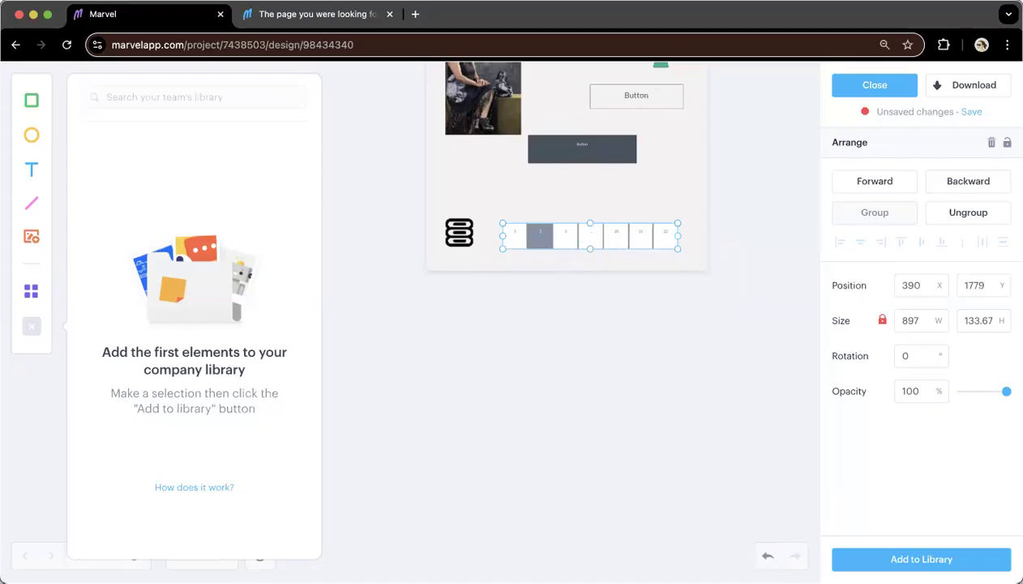
pyautogui.click(921, 559)
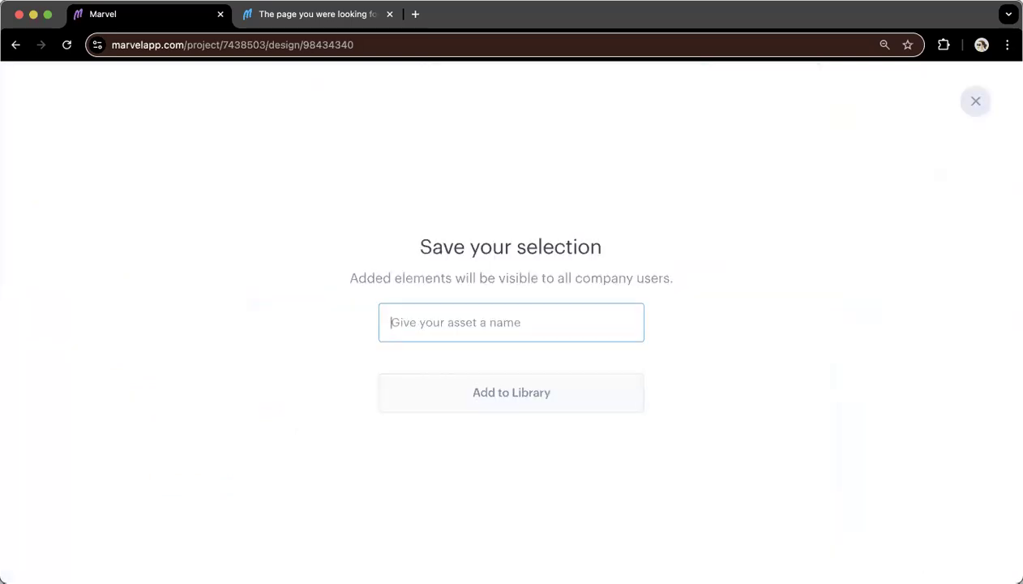
pyautogui.write('menu')
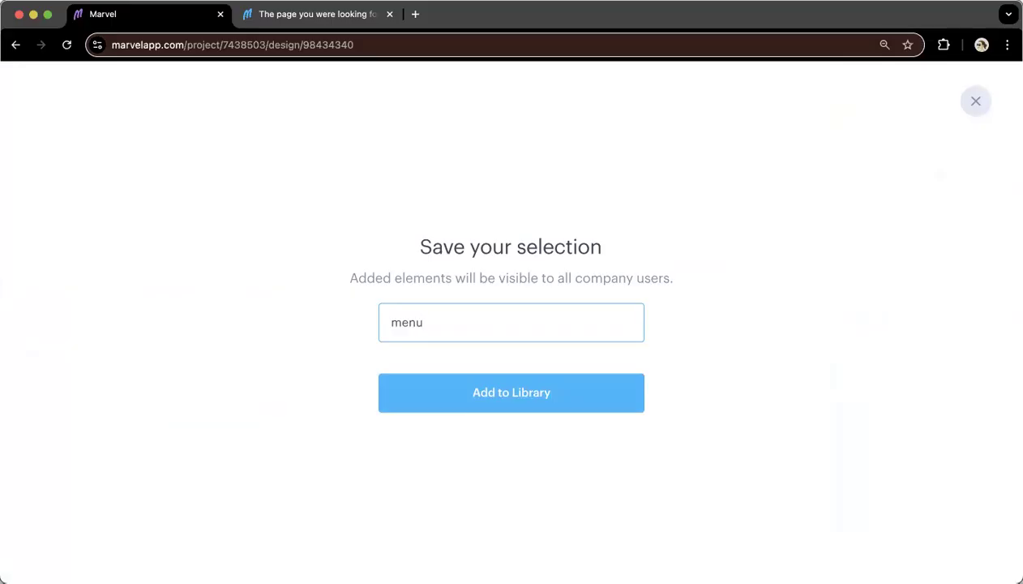
pyautogui.click(500, 392)
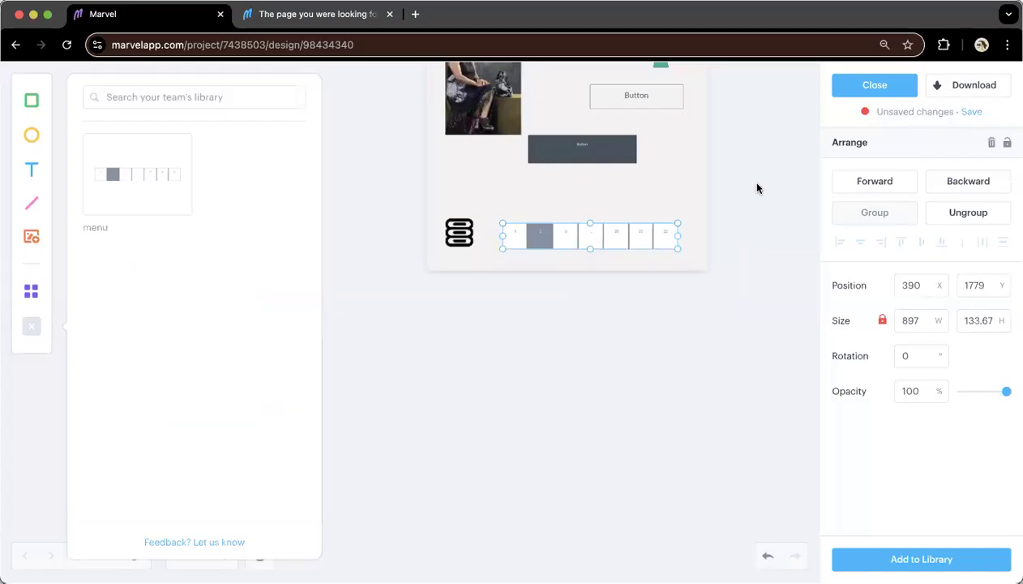
pyautogui.moveTo(140, 189)
# Close the home design and add a new blank screen to the e3closet project, designed in Marvel
pyautogui.click(860, 85)
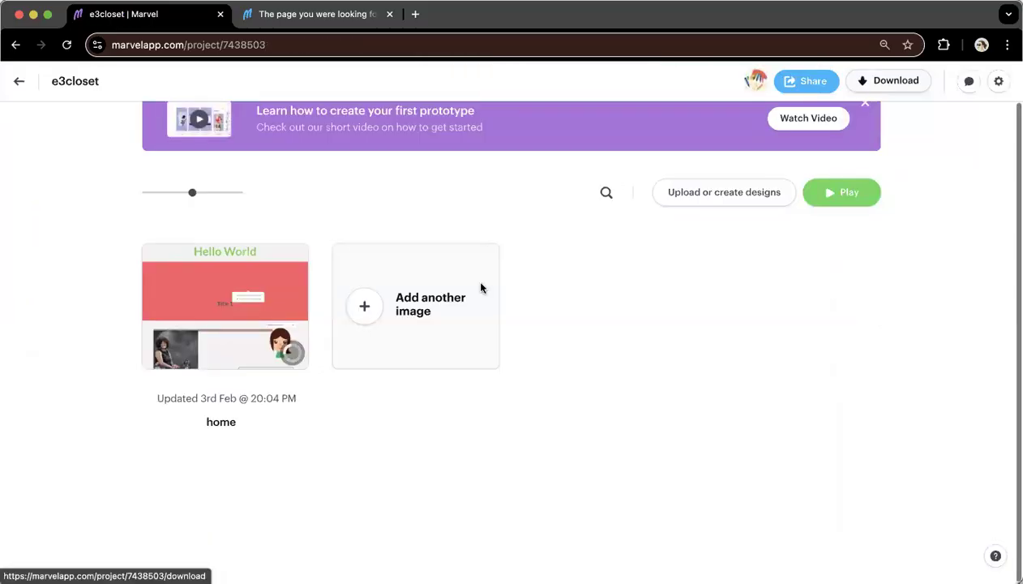
pyautogui.click(364, 307)
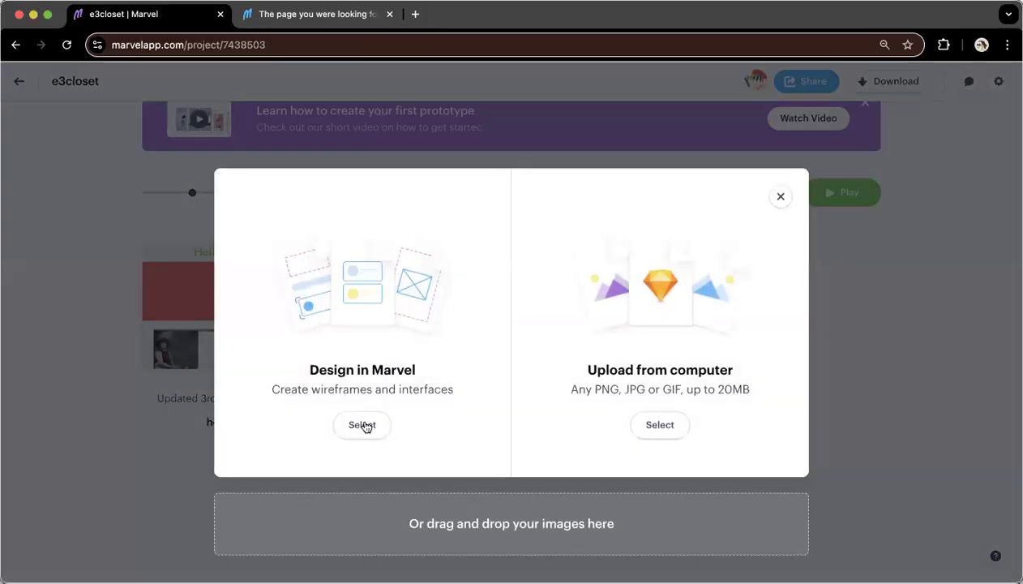
pyautogui.click(365, 425)
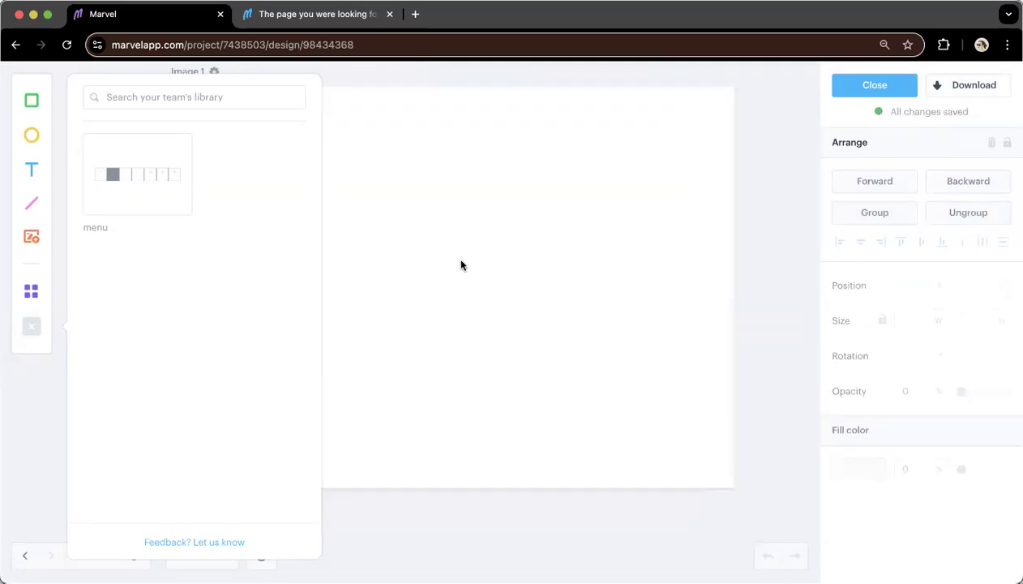
# Insert the menu asset from the team's library into the new design and place it at about X 137, Y 695
pyautogui.click(127, 183)
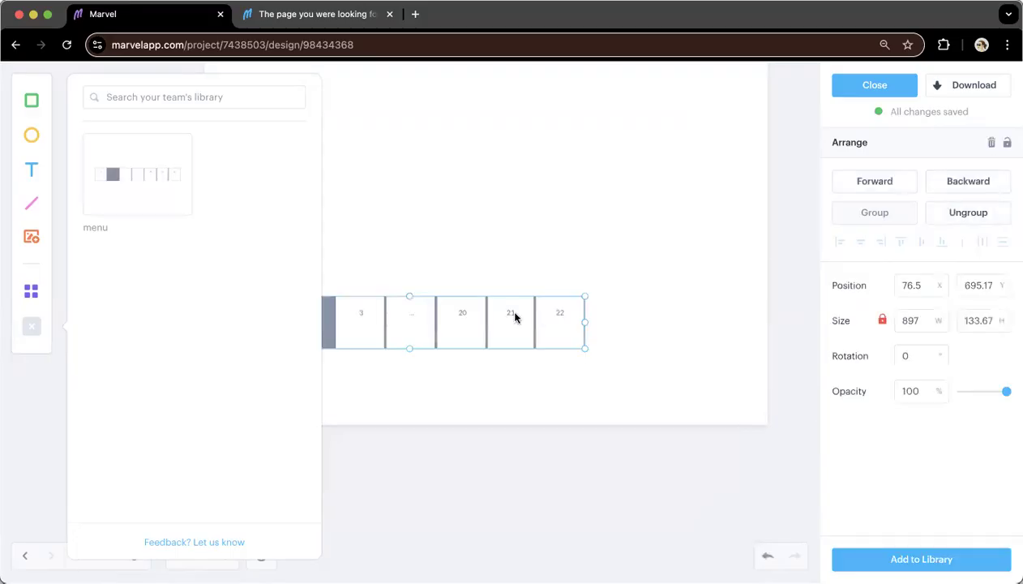
pyautogui.moveTo(527, 328); pyautogui.dragTo(551, 328)
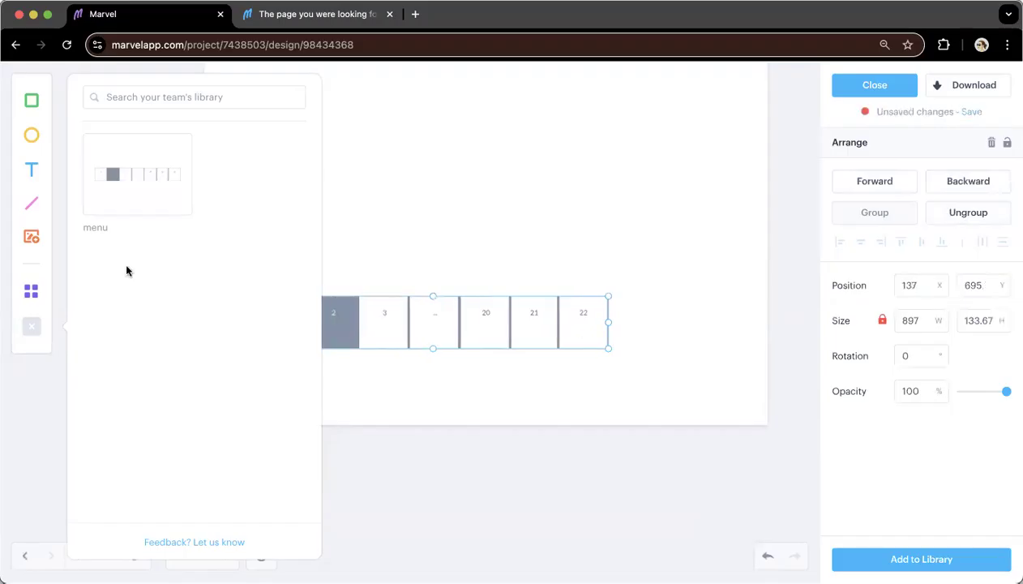
pyautogui.scroll(-3, 381, 286)
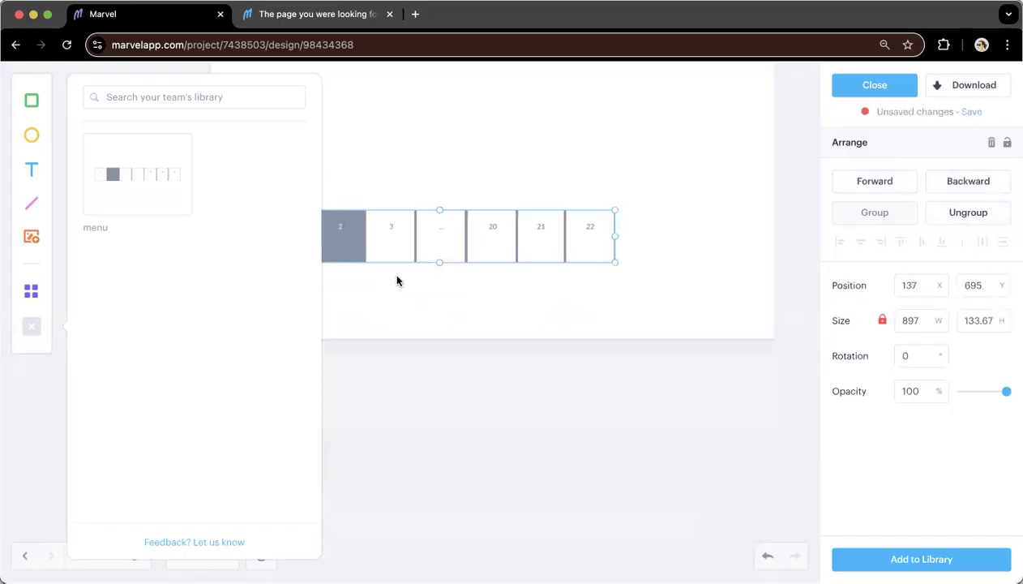
# Close the new design and return to the e3closet project overview
pyautogui.click(881, 87)
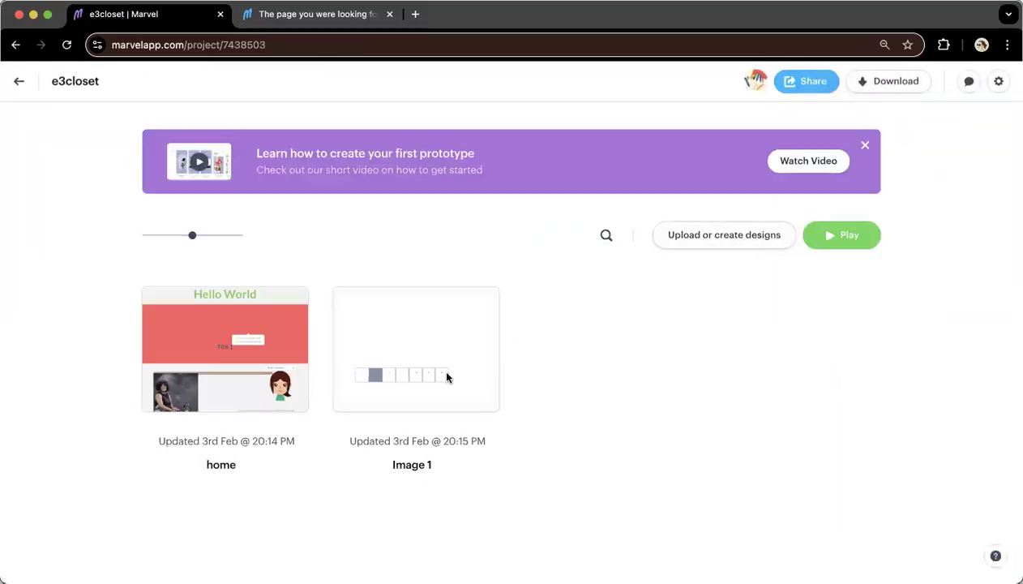
pyautogui.moveTo(448, 376)
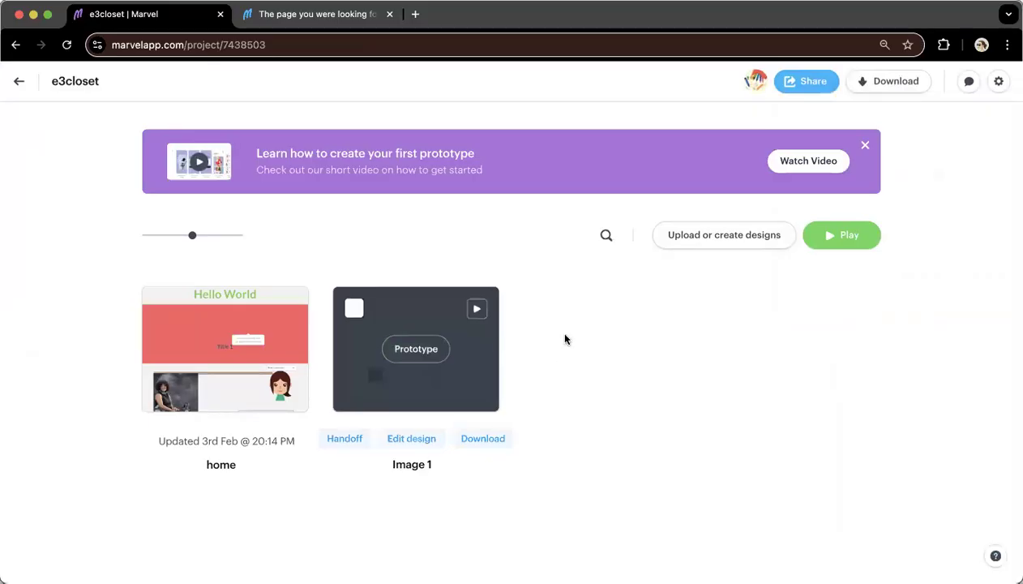
pyautogui.moveTo(350, 405)
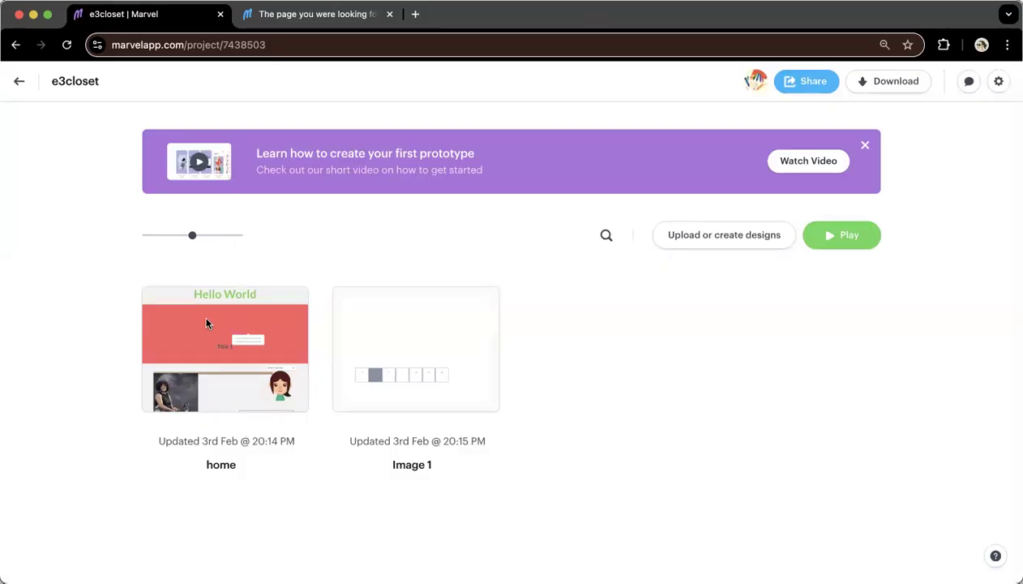
# Add a third blank screen to the e3closet project, designed in Marvel
pyautogui.moveTo(377, 361)
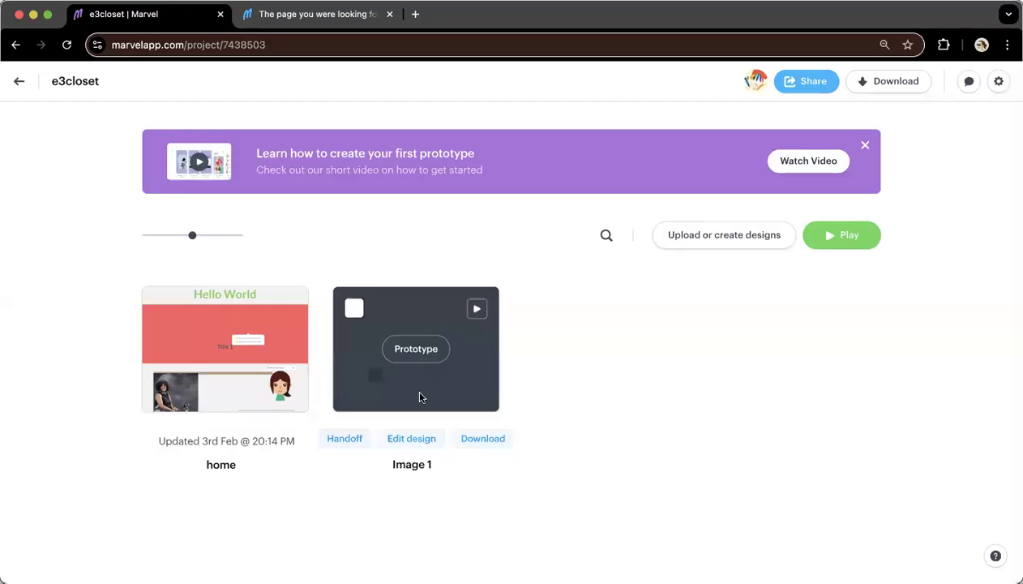
pyautogui.scroll(-2, 548, 393)
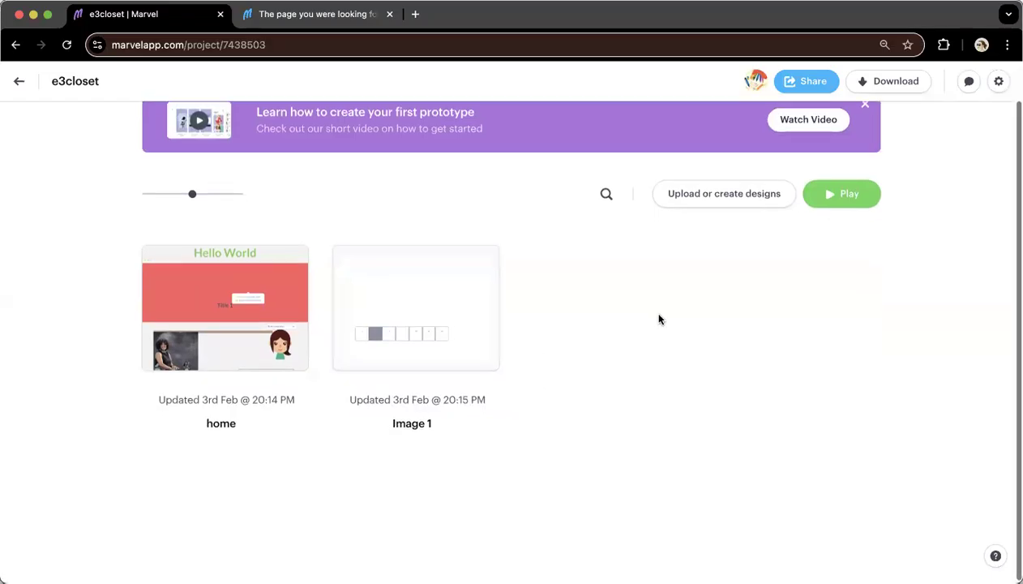
pyautogui.click(702, 203)
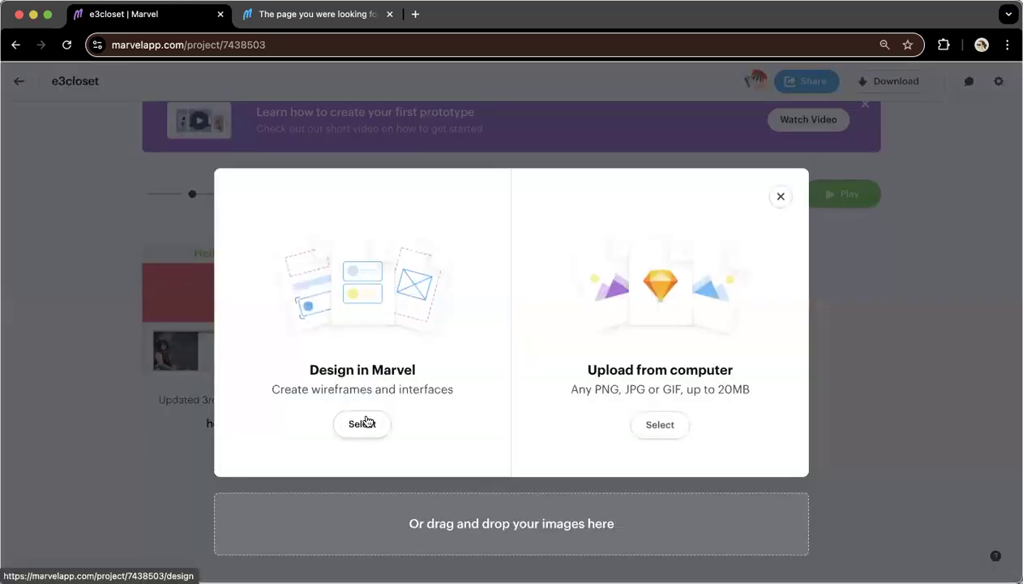
pyautogui.click(362, 422)
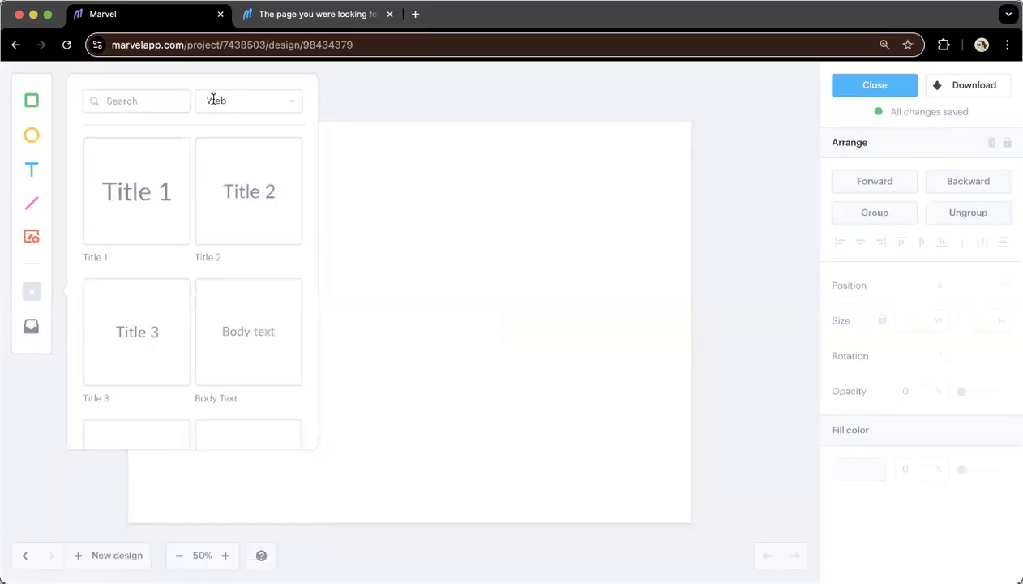
# Search the web elements for "pagi" and add the Pagination element to the blank design
pyautogui.write('page')
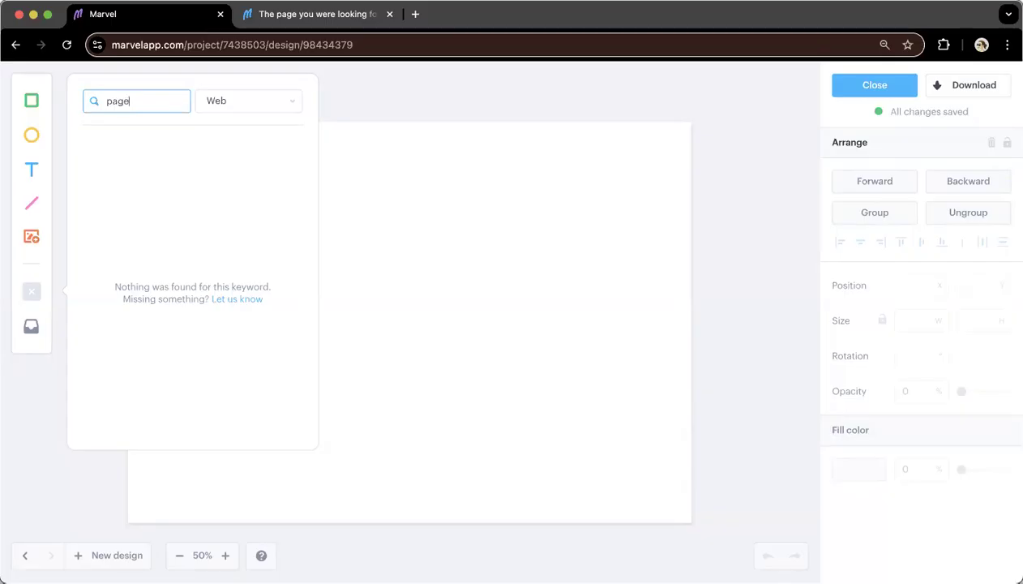
pyautogui.click(304, 21)
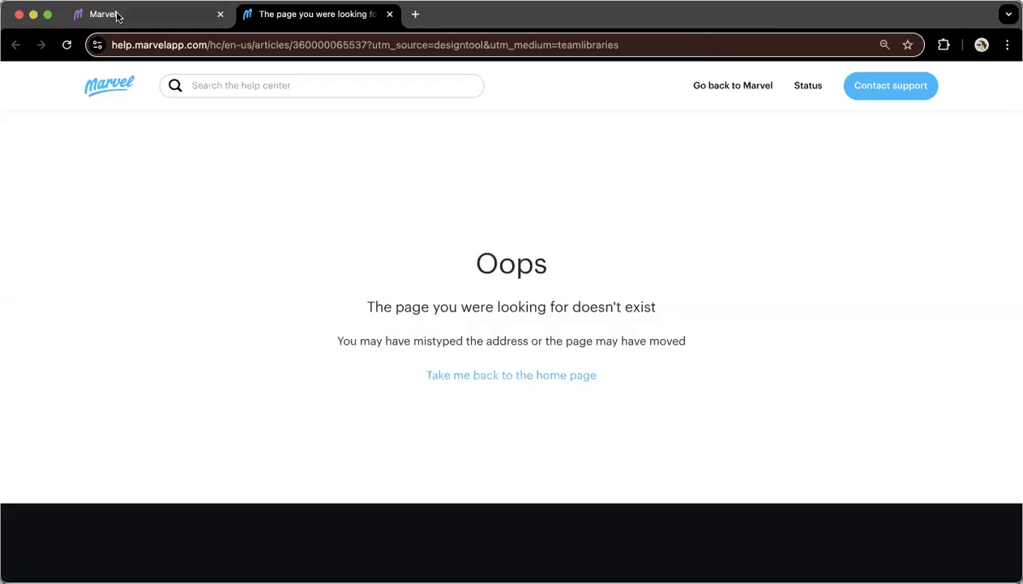
pyautogui.press('super+1')
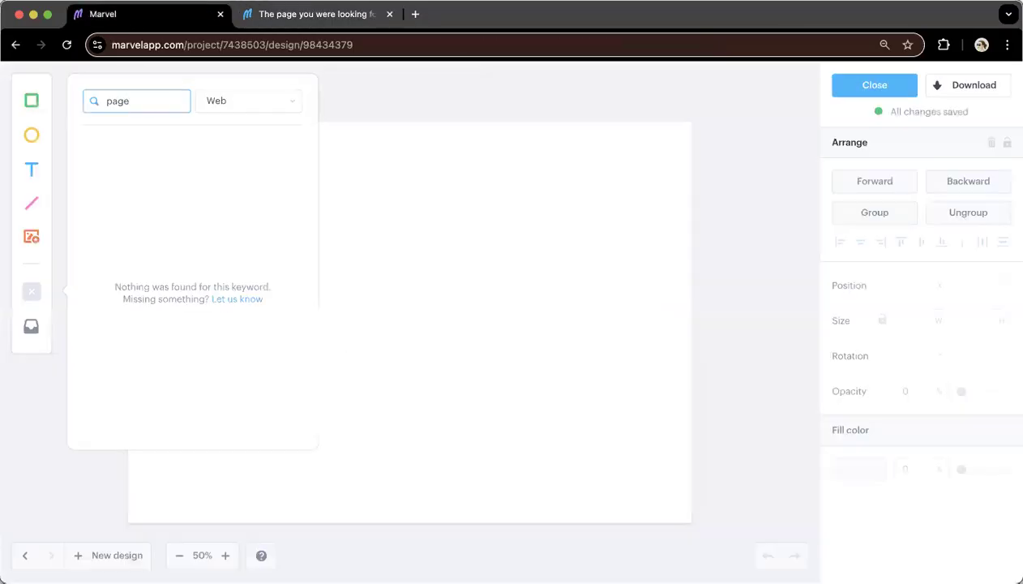
pyautogui.press('BackSpace')
pyautogui.write('i')
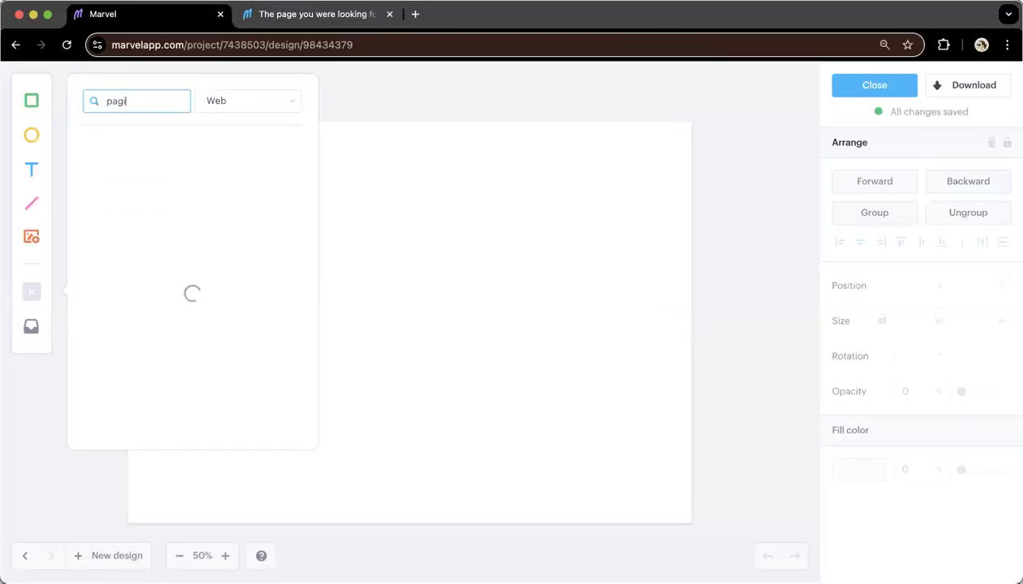
pyautogui.click(139, 208)
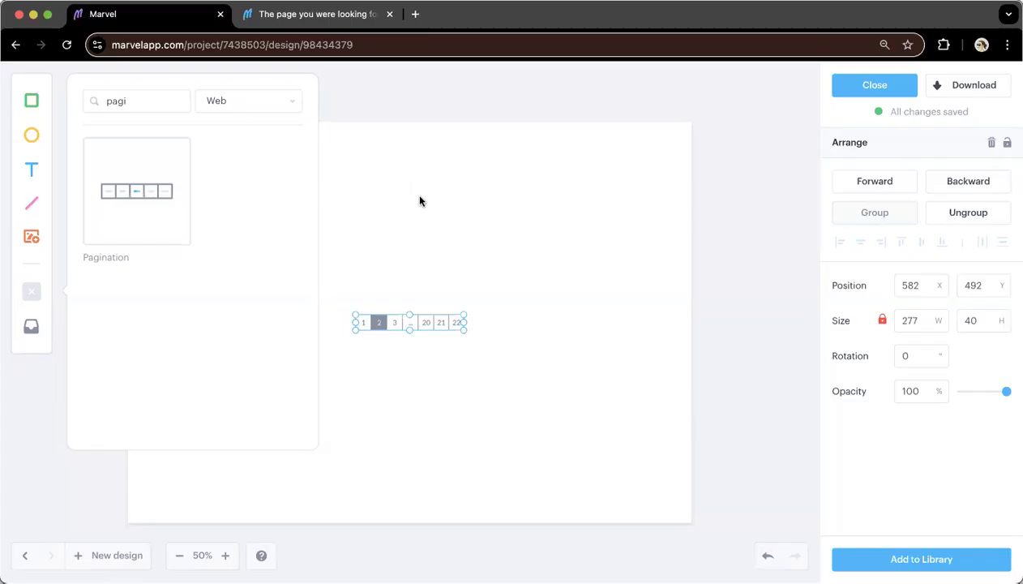
# Find the Breadcrumbs element with "brea", place it above the pagination at about X 627, Y 130, and close the design
pyautogui.click(134, 102)
pyautogui.press('super+a')
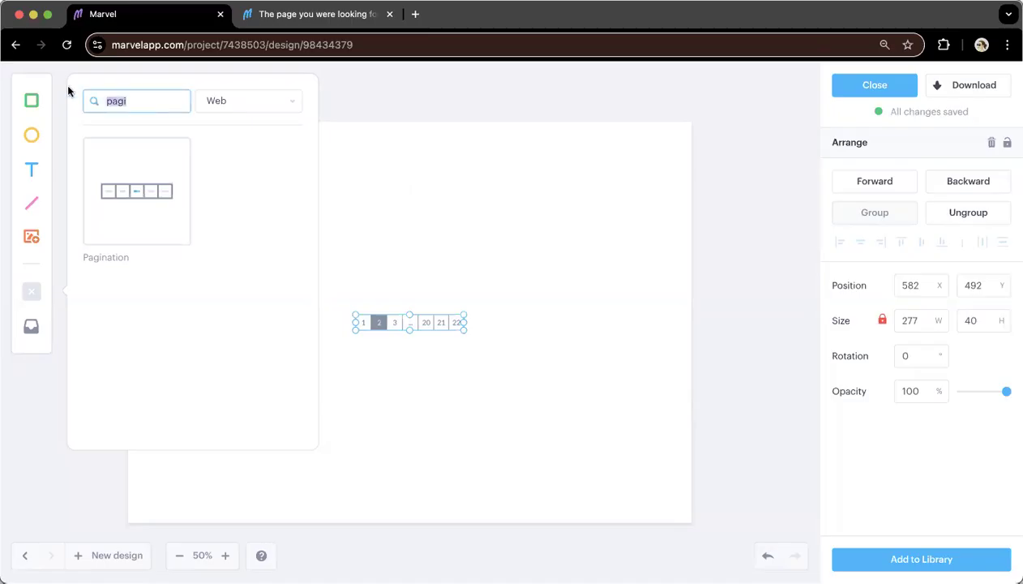
pyautogui.write('brea')
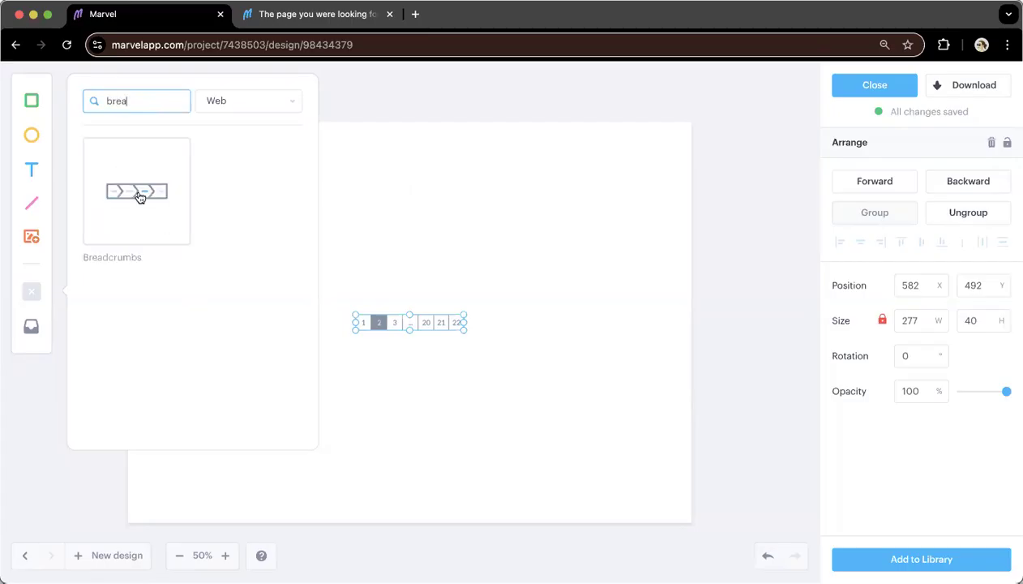
pyautogui.click(137, 192)
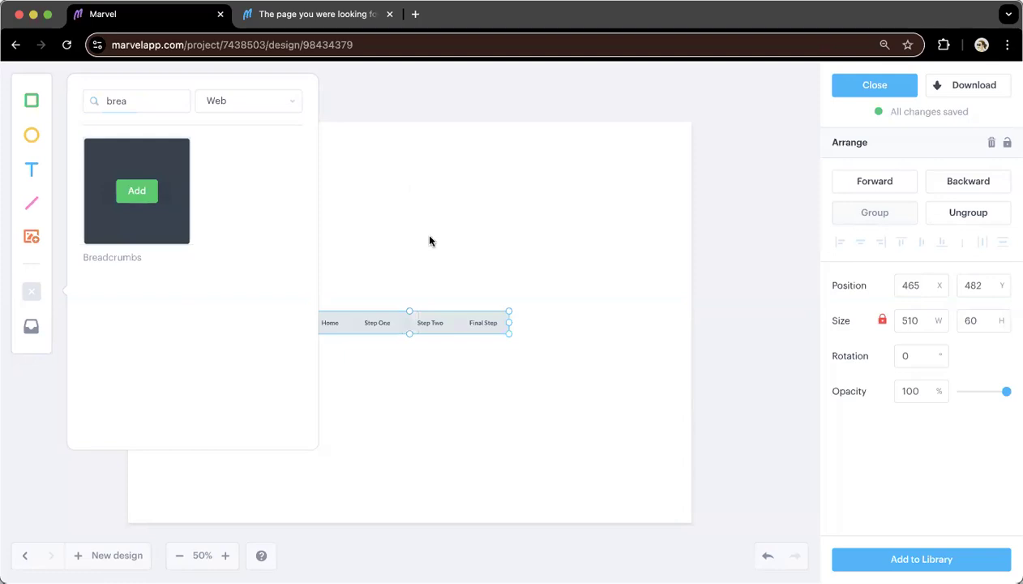
pyautogui.moveTo(443, 321); pyautogui.dragTo(506, 182)
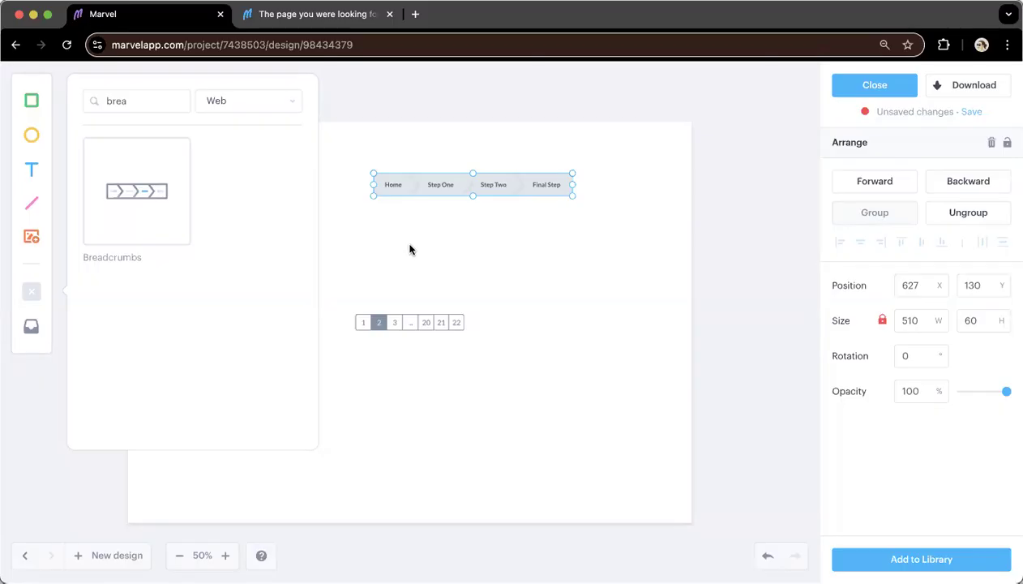
pyautogui.click(875, 86)
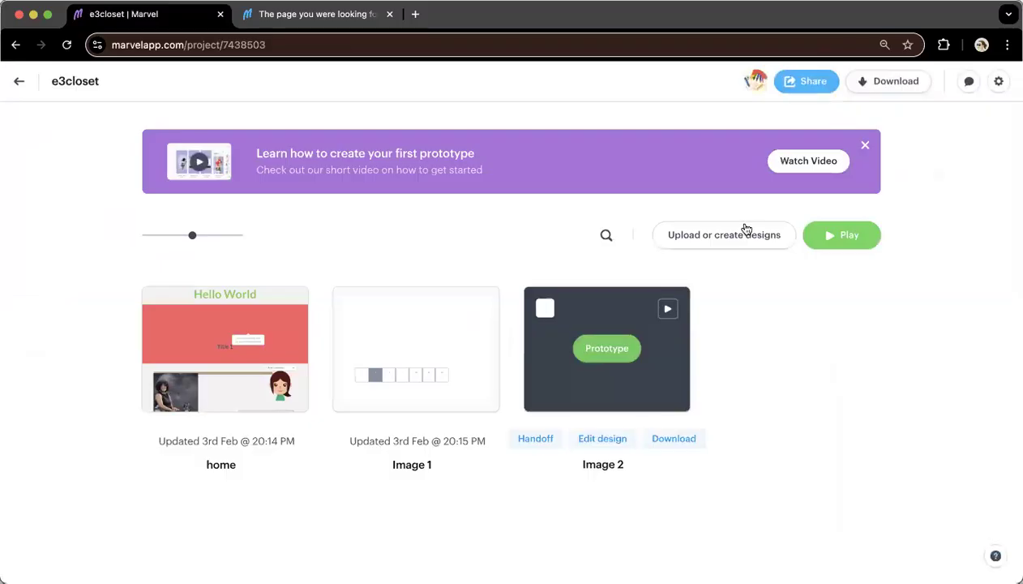
pyautogui.moveTo(326, 384)
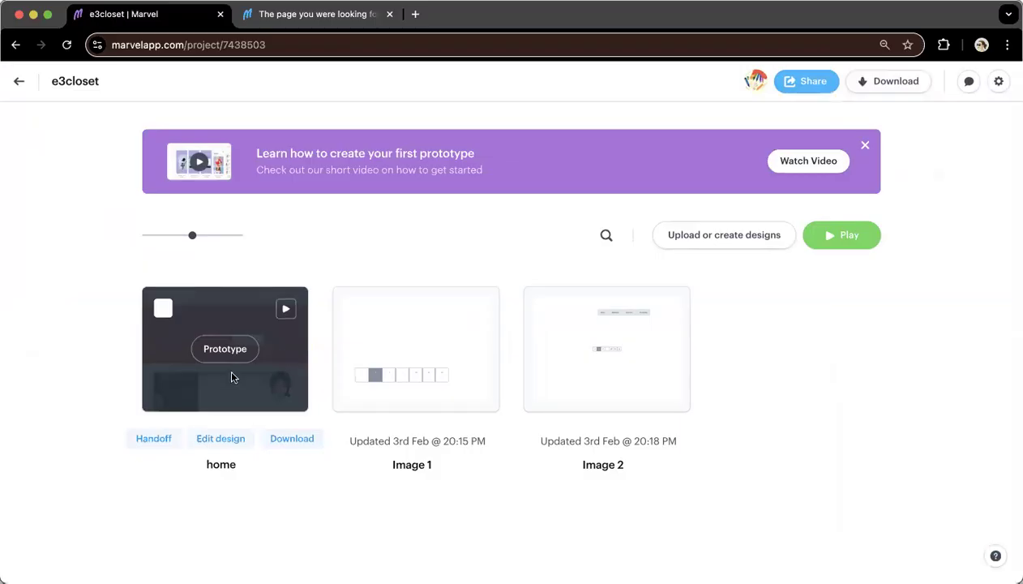
pyautogui.scroll(-1, 243, 381)
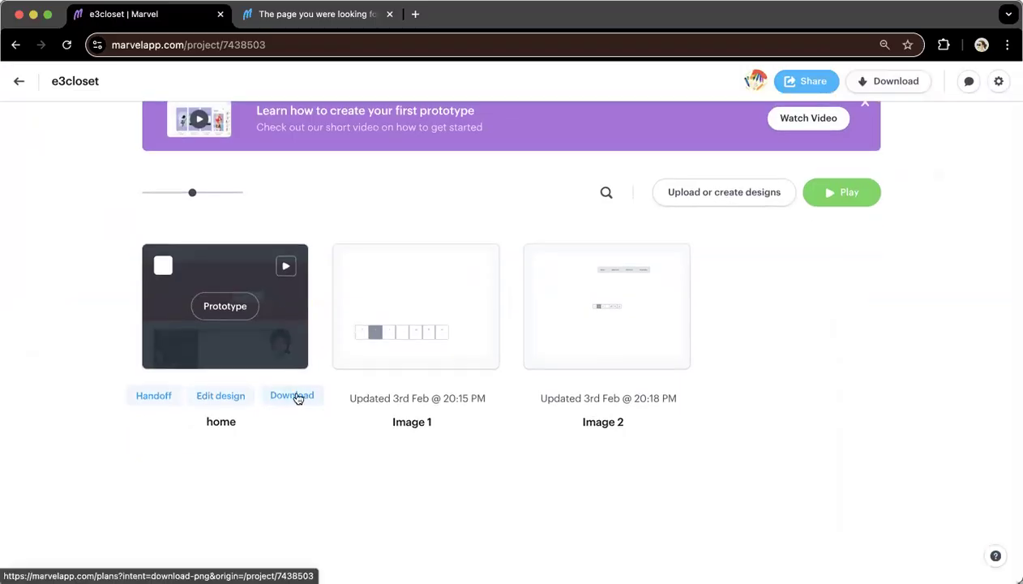
pyautogui.click(227, 305)
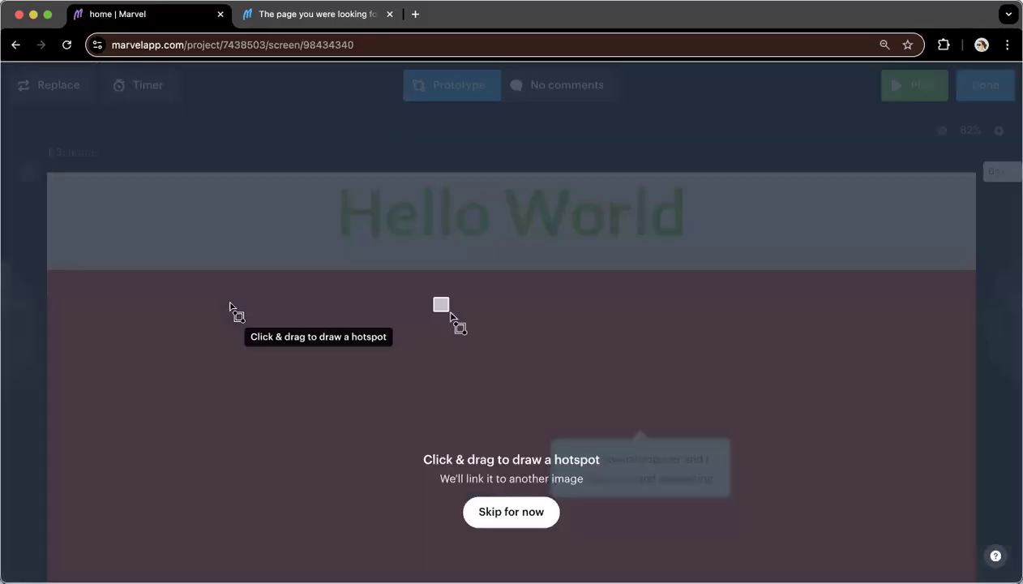
pyautogui.click(15, 46)
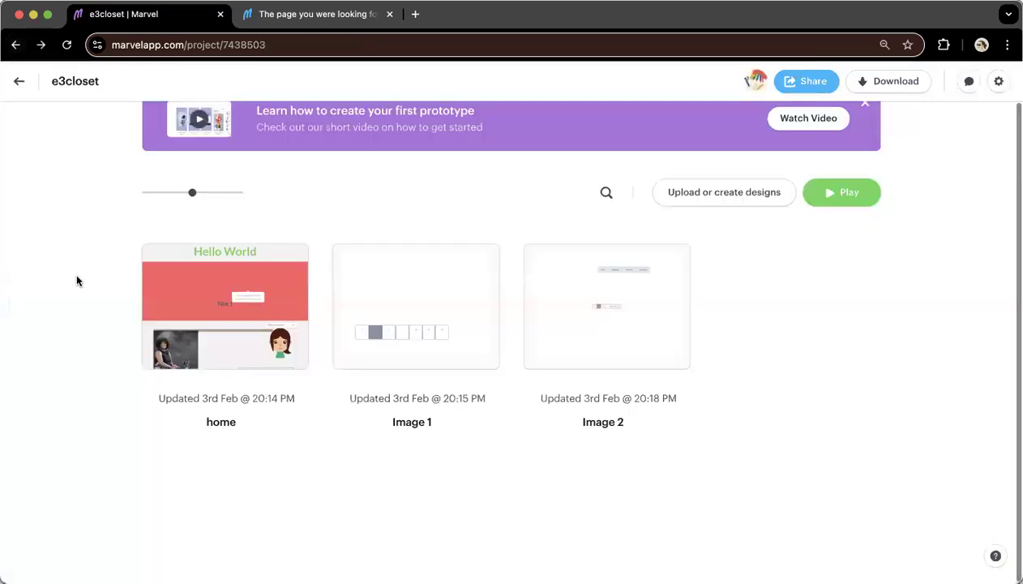
# Rename the screen Image 1 as "about" and the screen Image 2 as "services"
pyautogui.moveTo(644, 316)
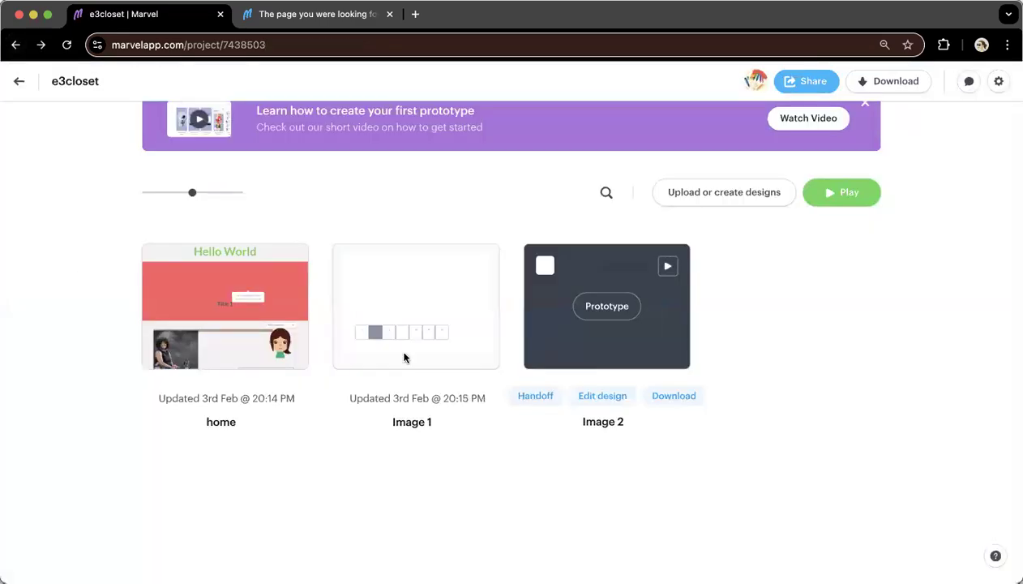
pyautogui.moveTo(300, 359)
pyautogui.click(410, 421)
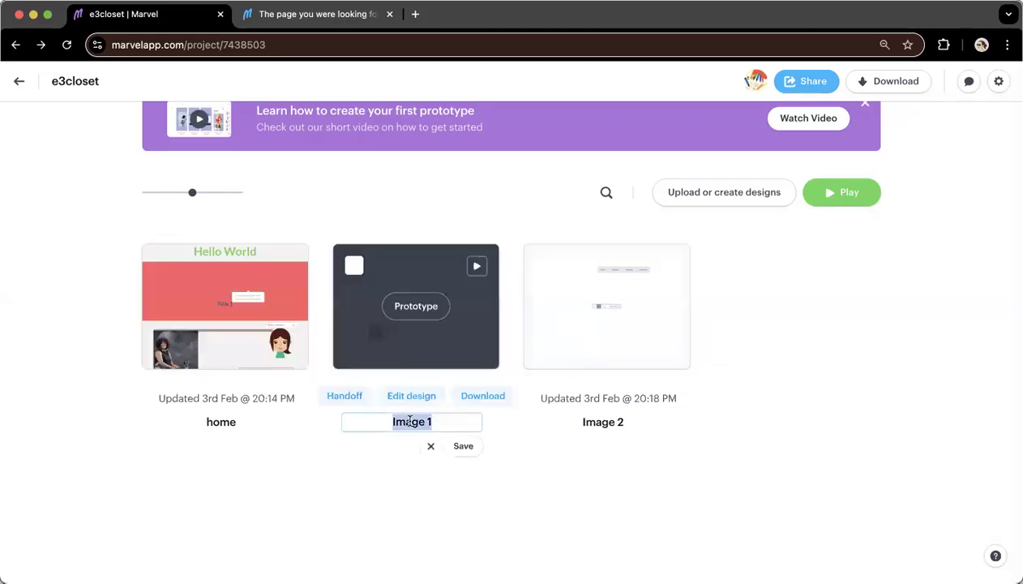
pyautogui.write('about')
pyautogui.press('Return')
pyautogui.click(591, 421)
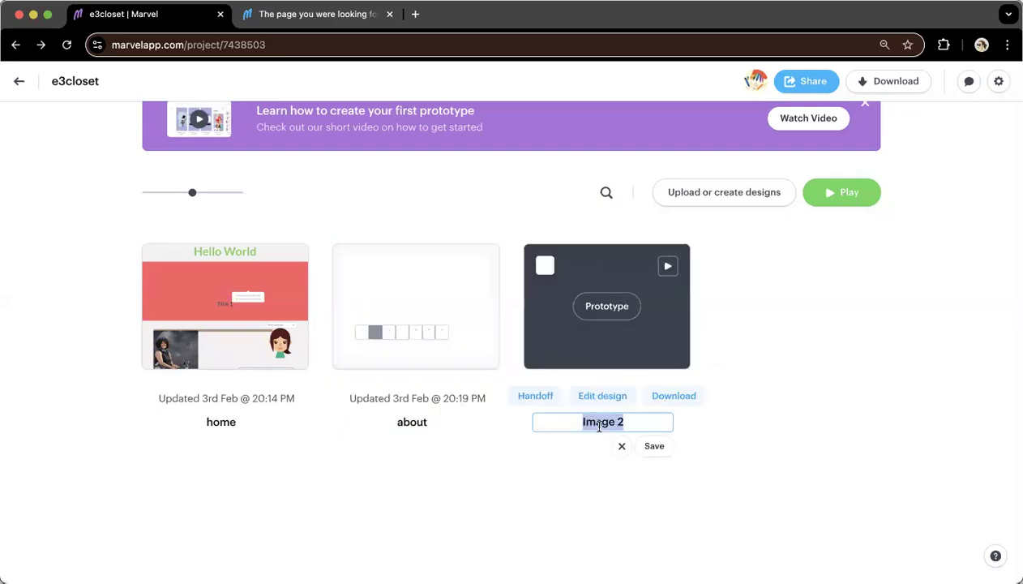
pyautogui.write('ser')
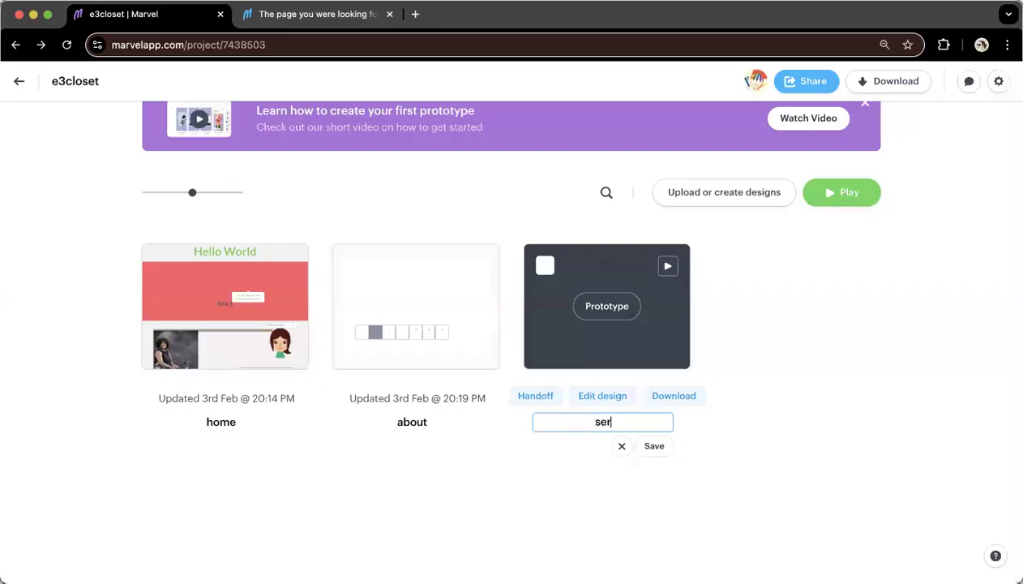
pyautogui.write('vices')
pyautogui.press('Return')
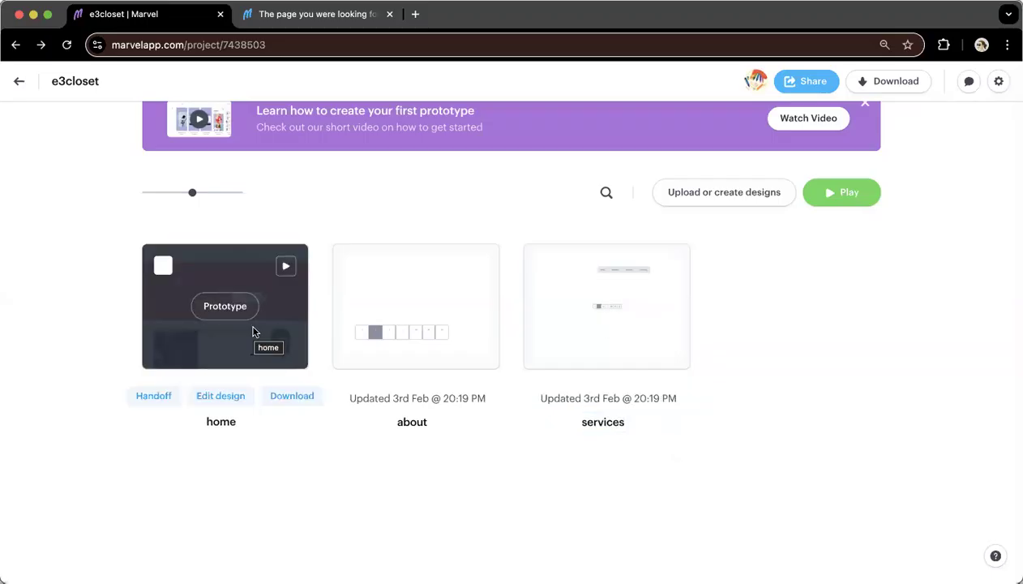
# Open the home design for editing and replace the "Hello World" heading text with "Home"
pyautogui.click(221, 397)
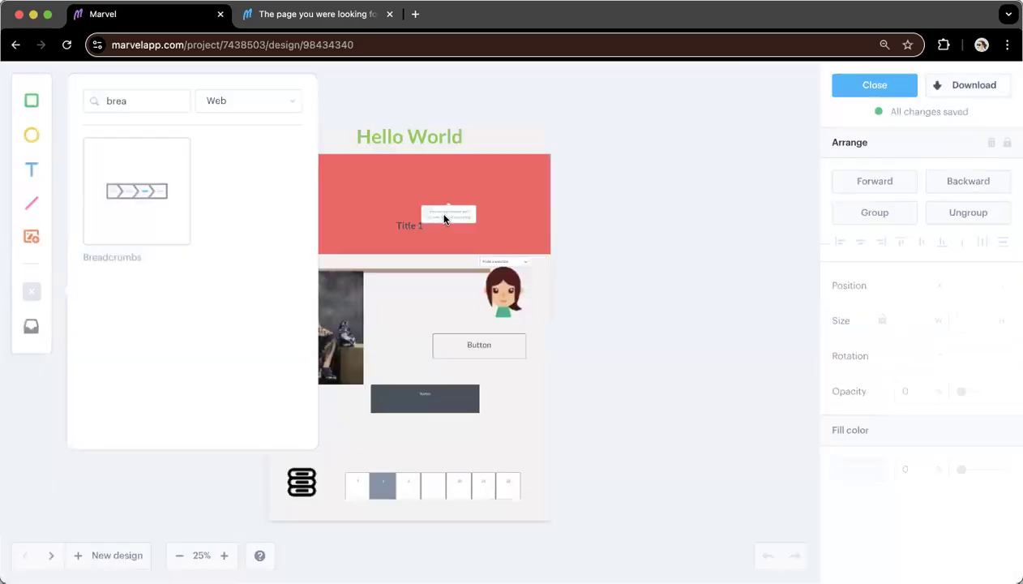
pyautogui.doubleClick(210, 98)
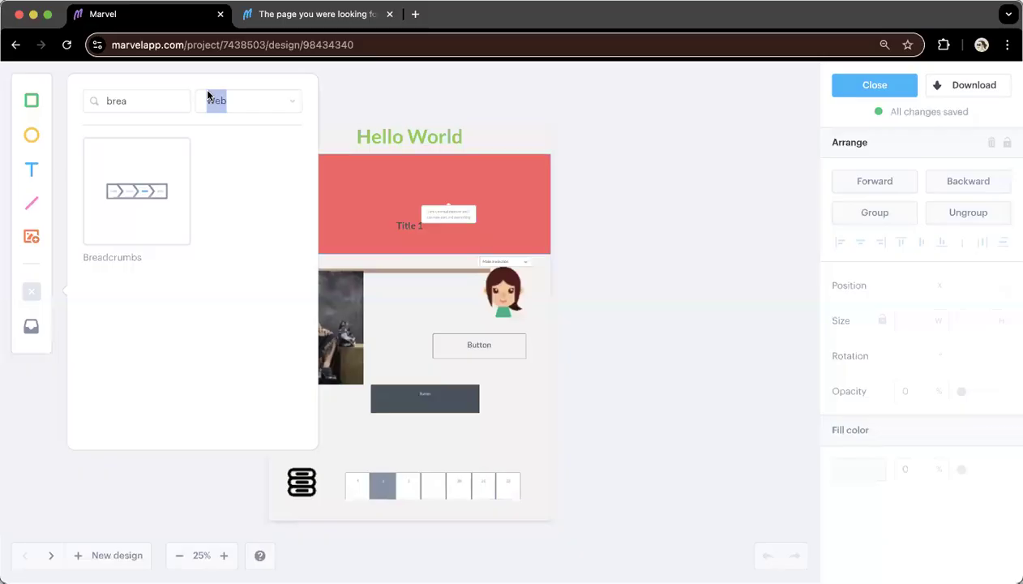
pyautogui.hotkey('shift', 'Tab')
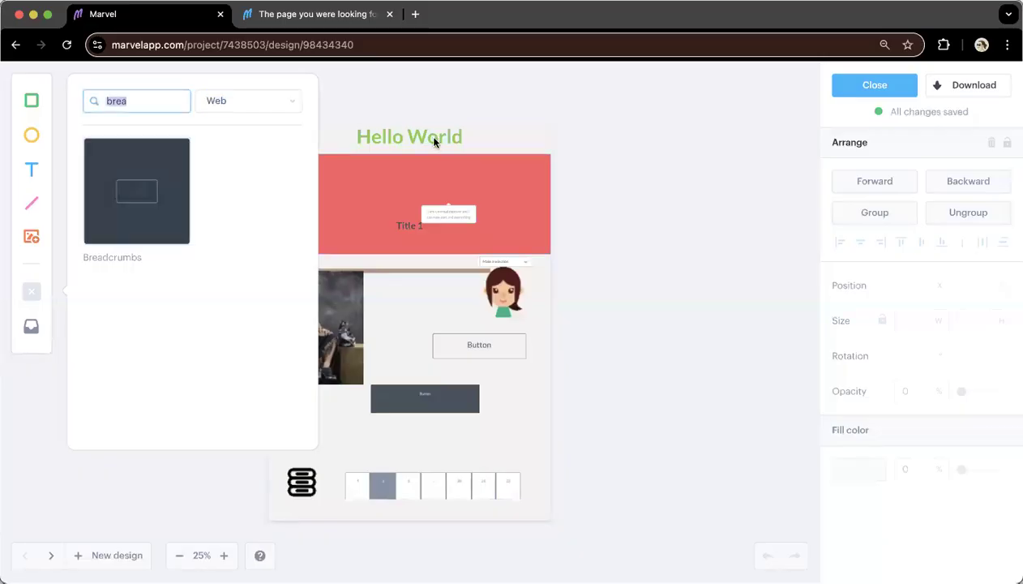
pyautogui.click(434, 139)
pyautogui.doubleClick(434, 139)
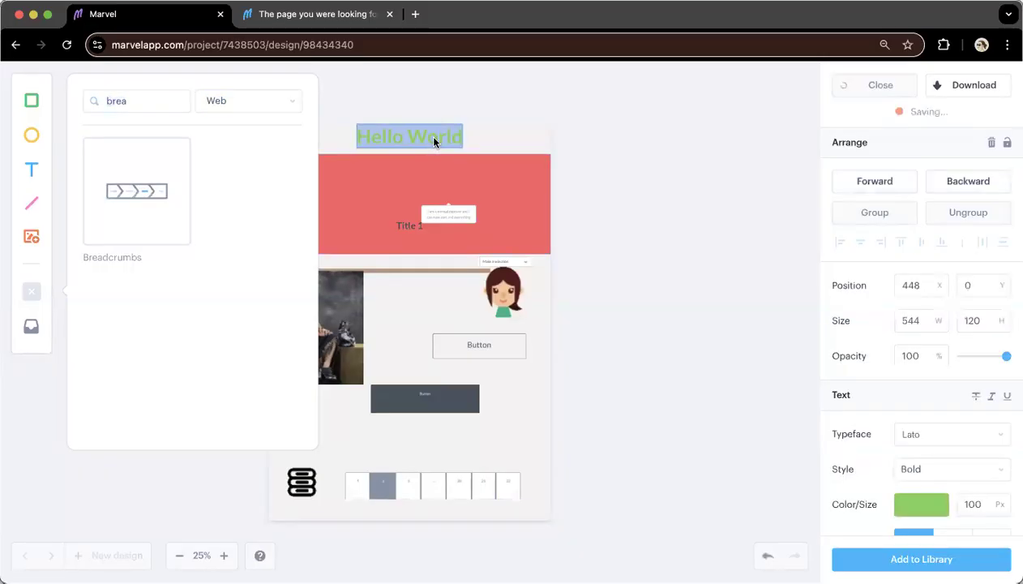
pyautogui.write('Home')
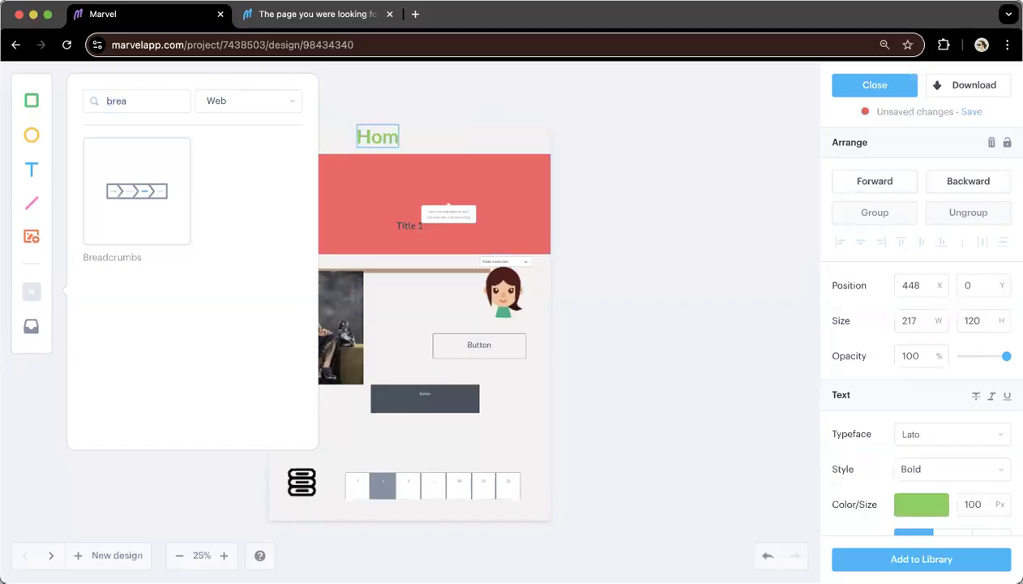
# Change the label of the outlined button below the avatar to "Home"
pyautogui.click(479, 347)
pyautogui.click(479, 348)
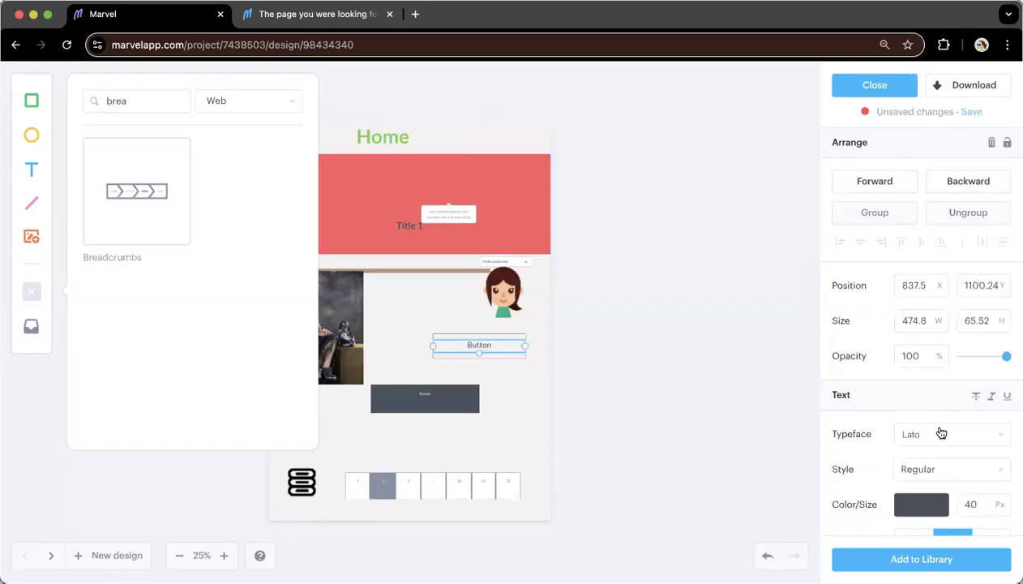
pyautogui.doubleClick(481, 350)
pyautogui.write('Home')
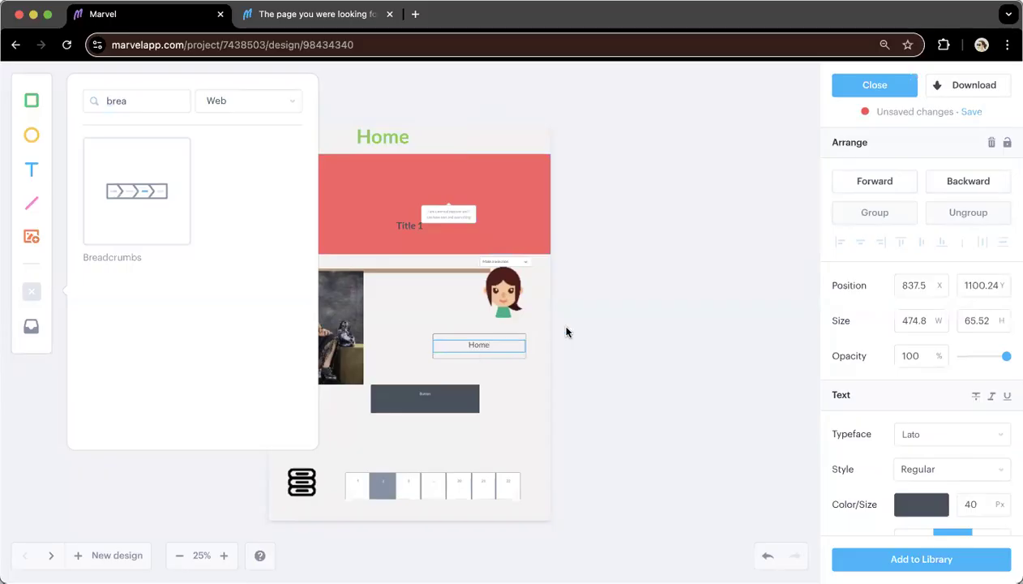
# Delete the green Home heading and place the outlined Home button between the photo and the avatar, at about X 599, Y 845
pyautogui.click(507, 339)
pyautogui.moveTo(507, 339); pyautogui.dragTo(500, 136)
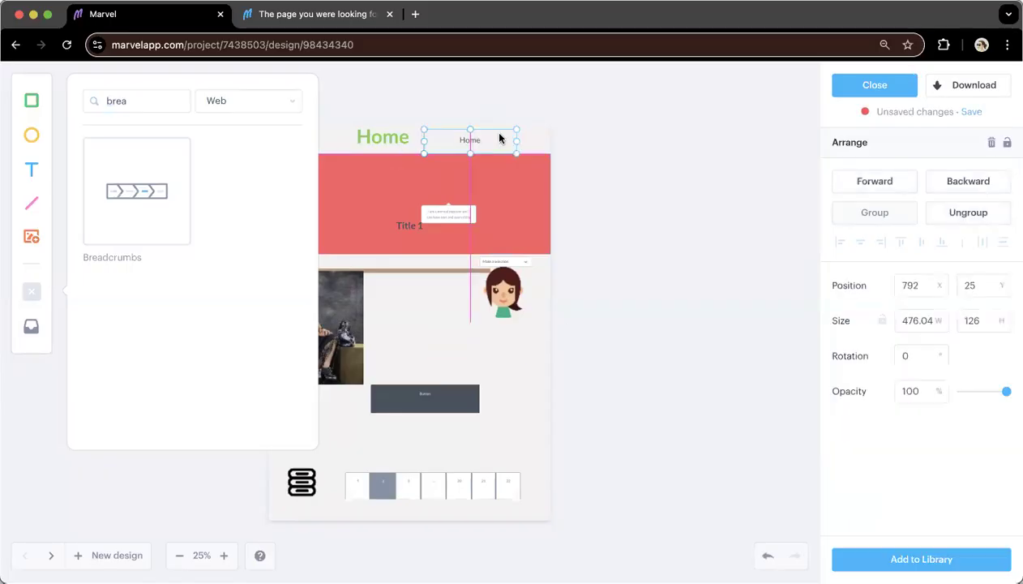
pyautogui.click(395, 148)
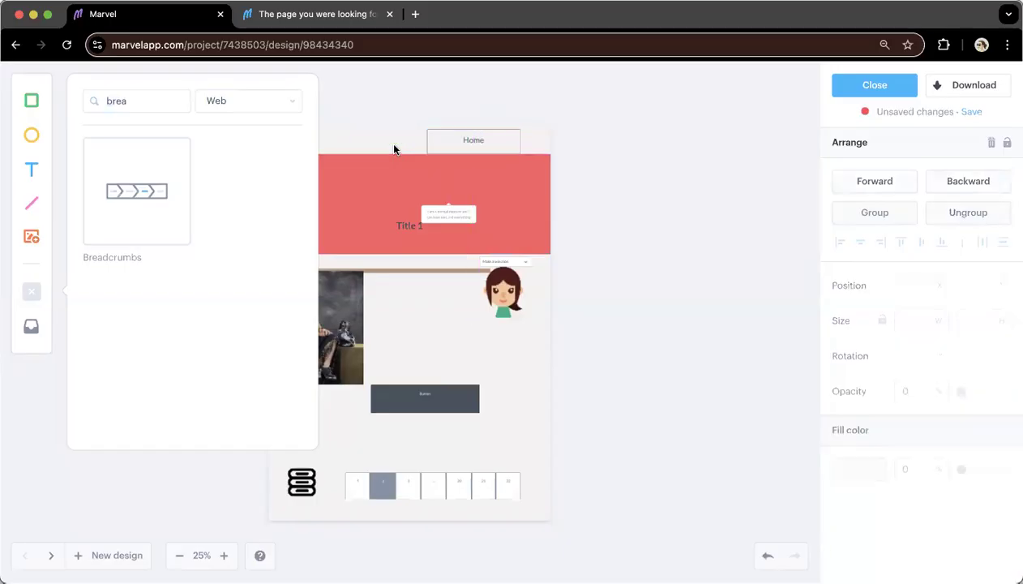
pyautogui.click(472, 142)
pyautogui.moveTo(450, 251); pyautogui.dragTo(432, 302)
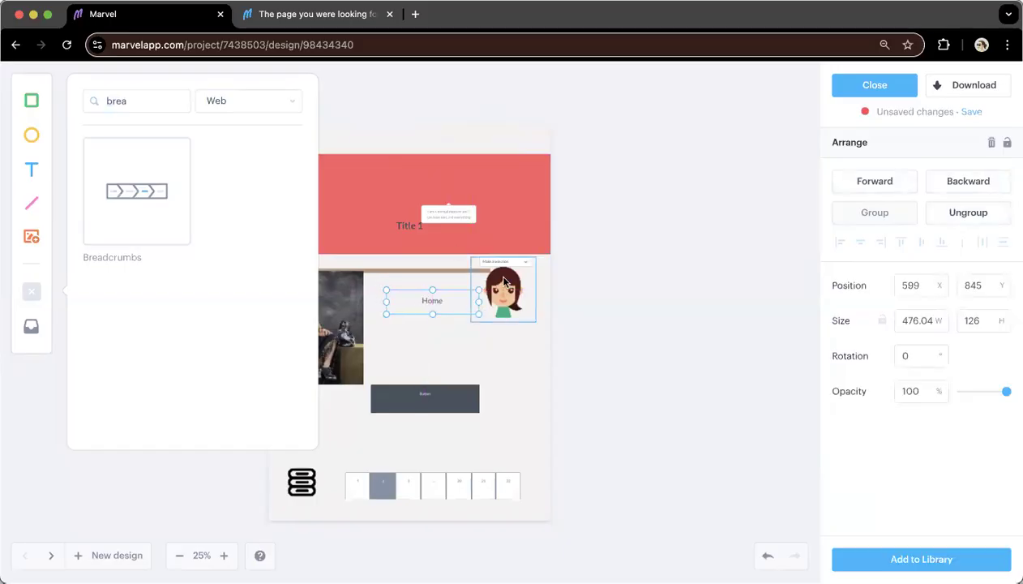
# Delete the avatar and duplicate the outlined Home button into a stack of three, with the lowest copy at about X 656, Y 1105
pyautogui.click(451, 312)
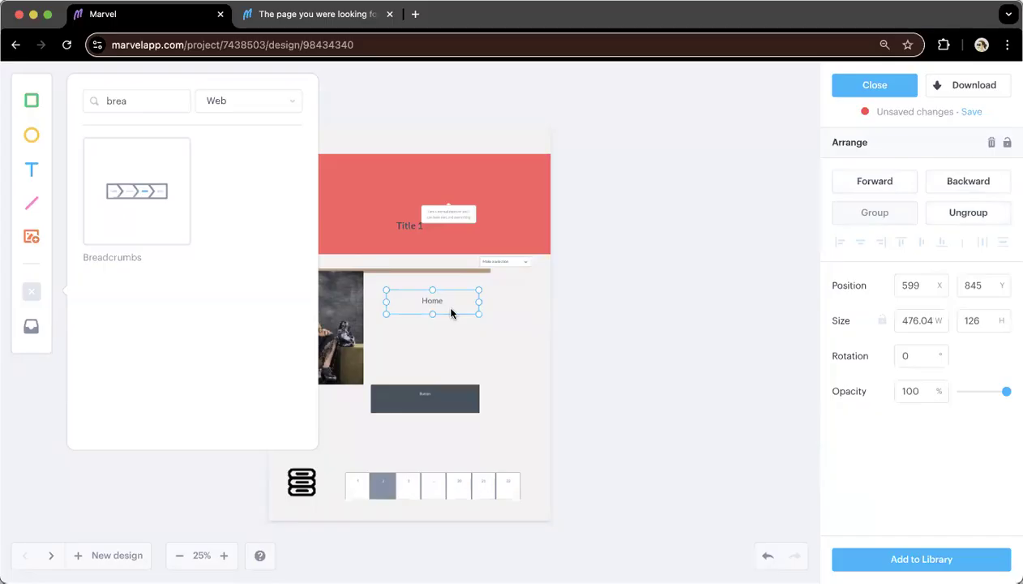
pyautogui.moveTo(452, 312); pyautogui.dragTo(460, 359)
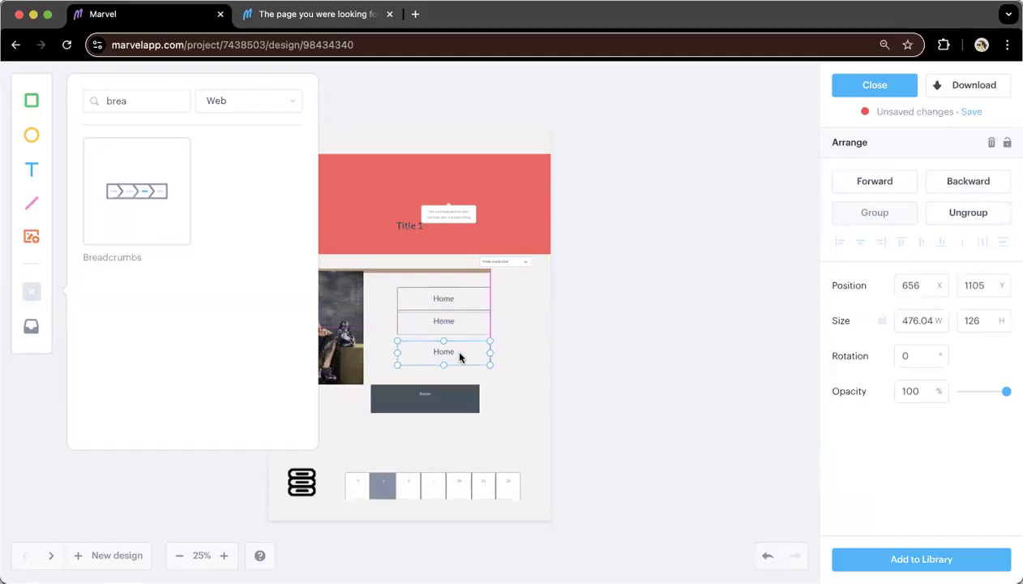
# Change the label of the middle outlined button in the stack to "About"
pyautogui.click(510, 341)
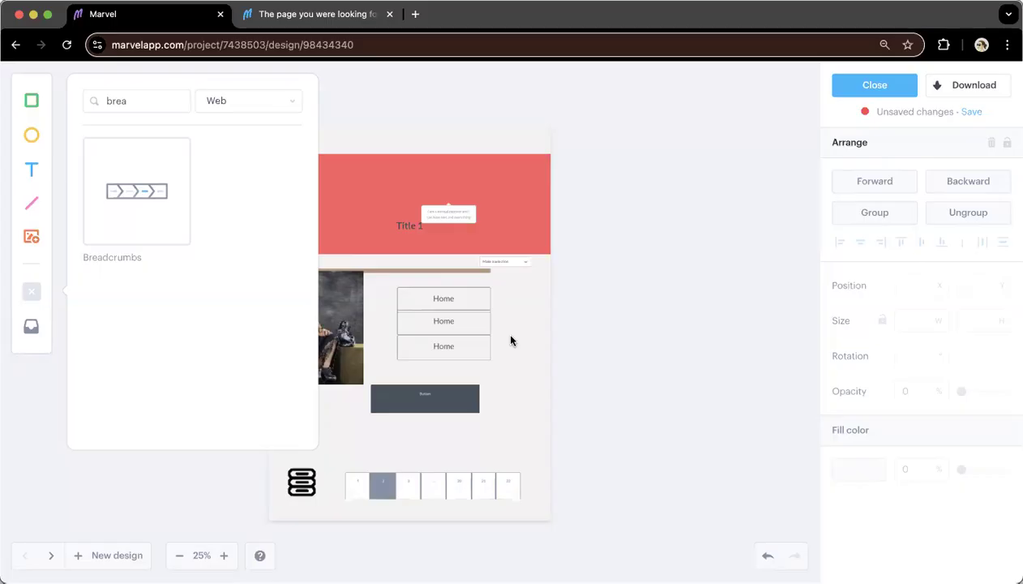
pyautogui.click(446, 321)
pyautogui.click(445, 321)
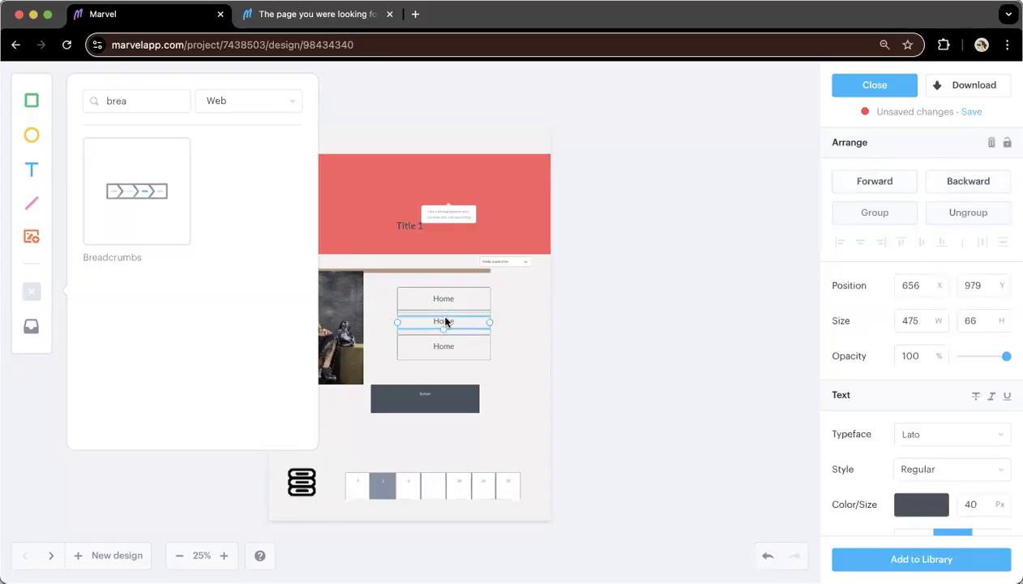
pyautogui.doubleClick(445, 321)
pyautogui.write('A')
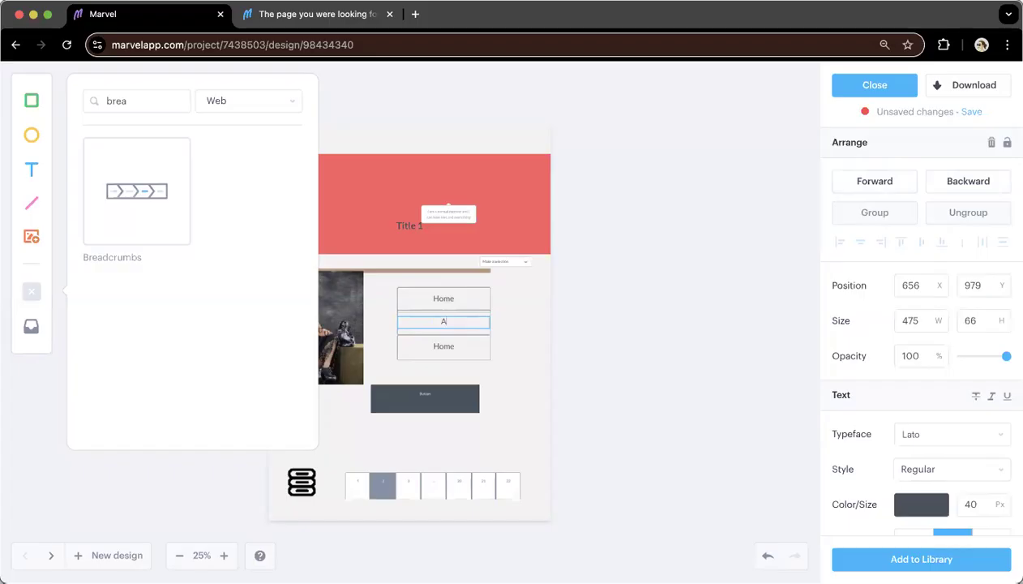
pyautogui.write('bout')
# Change the label of the lowest outlined button in the stack to "Services"
pyautogui.click(440, 351)
pyautogui.doubleClick(440, 350)
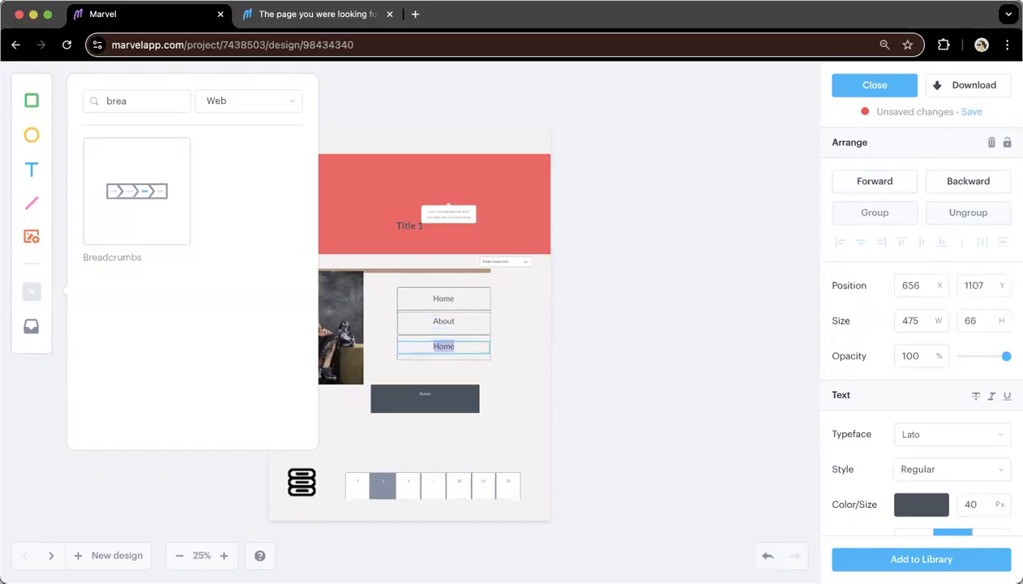
pyautogui.write('SErvices')
pyautogui.press('super+a')
pyautogui.write('Services')
pyautogui.click(475, 373)
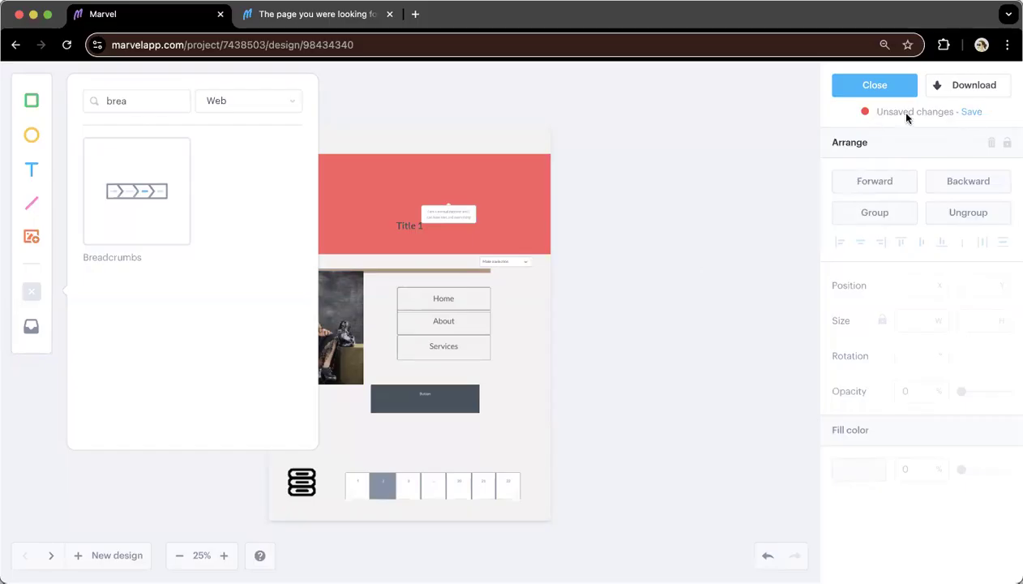
# Save and close the home design, and open the home screen in prototype mode at the outlined navigation buttons
pyautogui.click(973, 113)
pyautogui.click(875, 83)
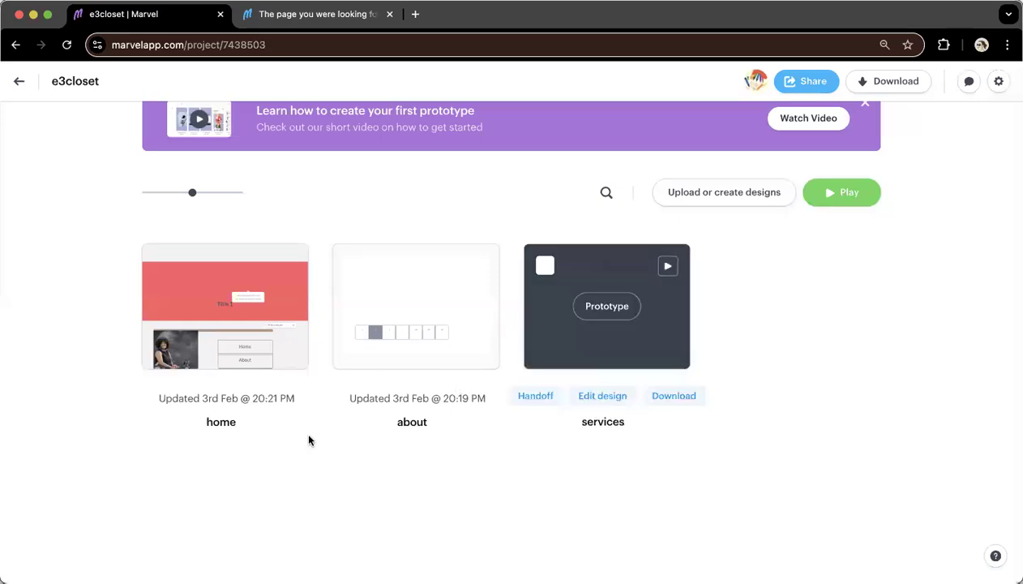
pyautogui.moveTo(228, 346)
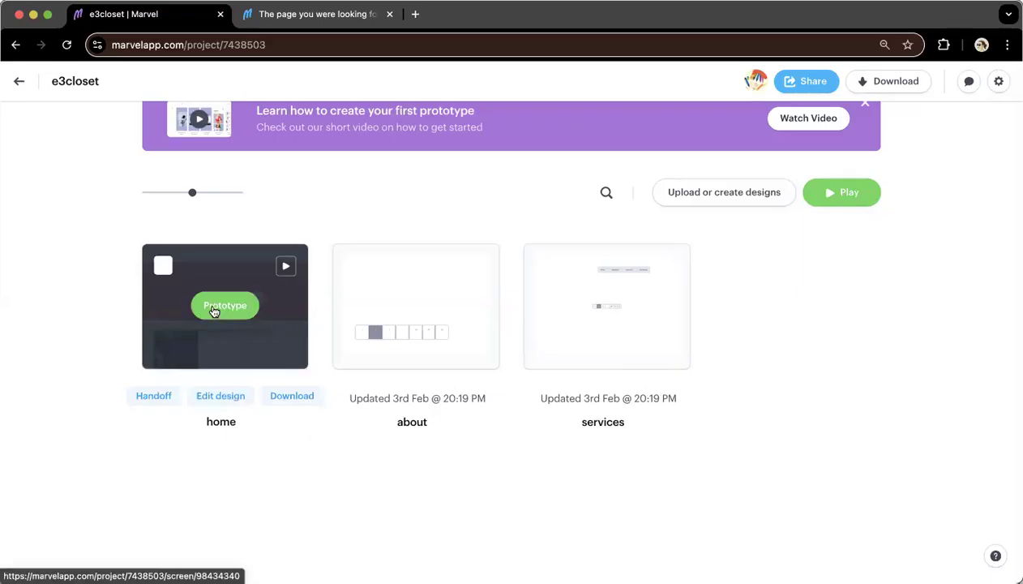
pyautogui.click(208, 316)
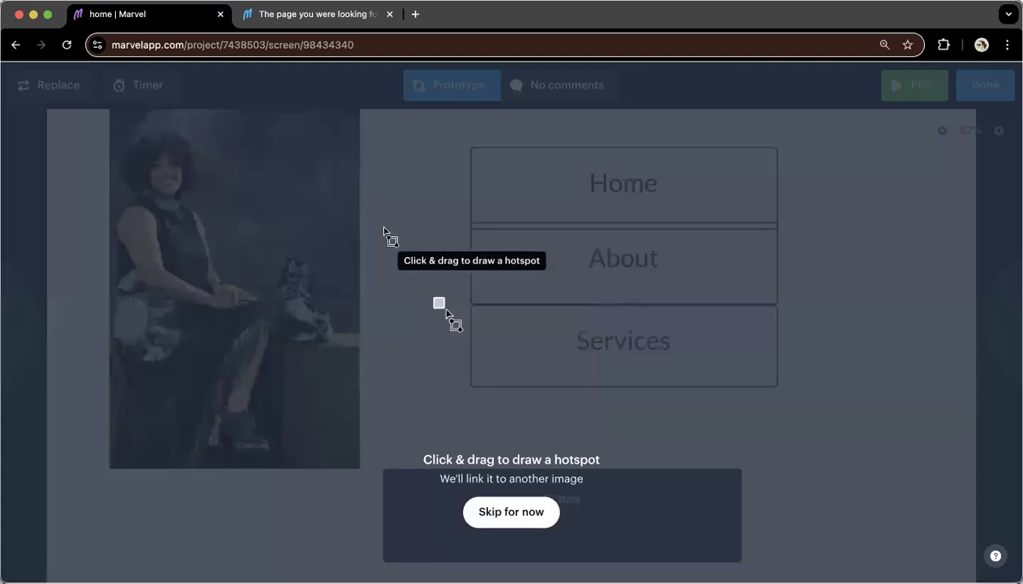
pyautogui.scroll(-1, 385, 232)
pyautogui.scroll(3, 385, 232)
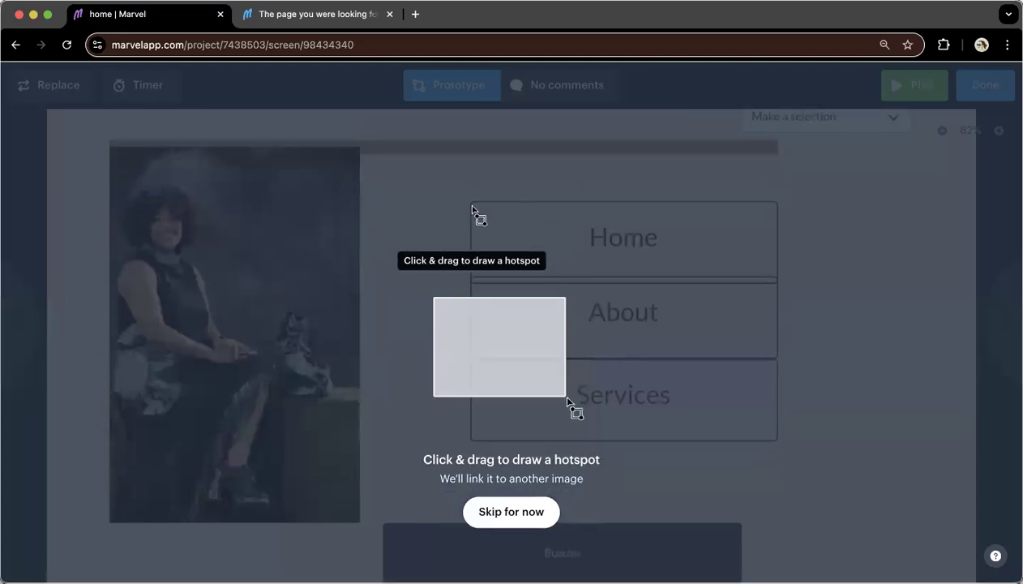
pyautogui.moveTo(469, 204); pyautogui.dragTo(707, 247)
pyautogui.moveTo(550, 206)
pyautogui.mouseDown()
pyautogui.moveTo(541, 212)
pyautogui.moveTo(534, 197)
pyautogui.mouseUp()
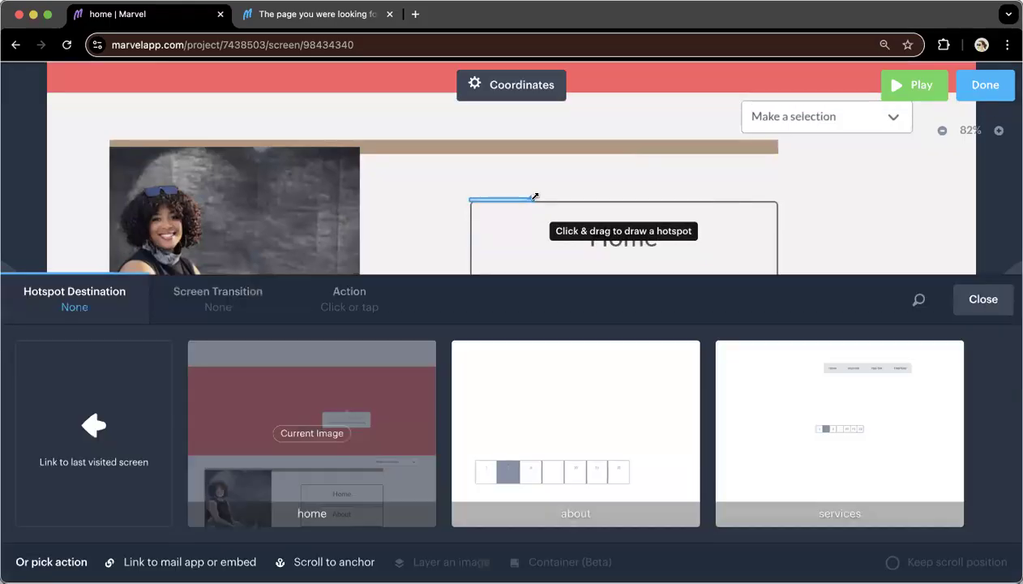
pyautogui.click(977, 299)
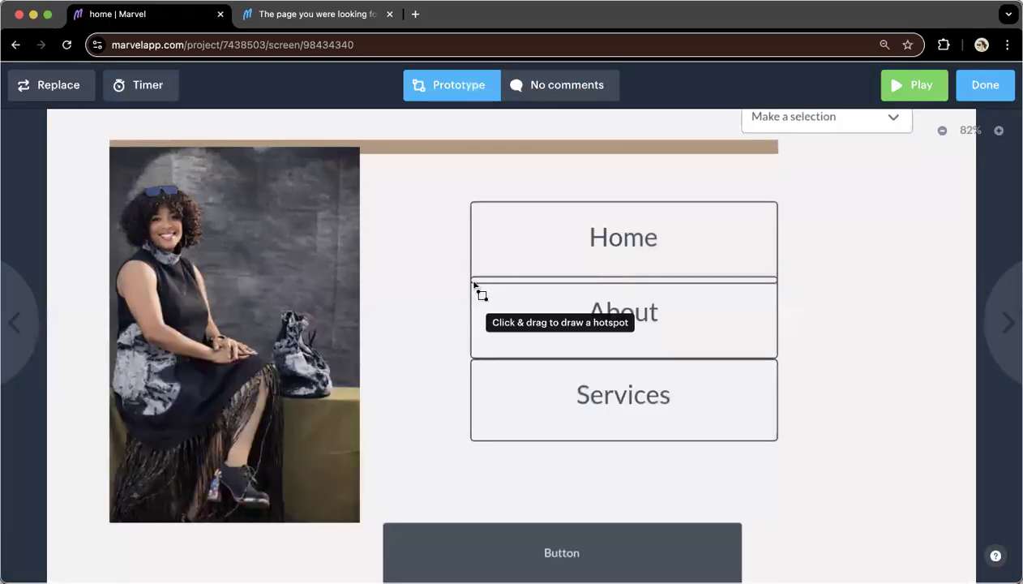
# Draw a hotspot over the About button and link it to the about screen
pyautogui.moveTo(474, 282); pyautogui.dragTo(757, 359)
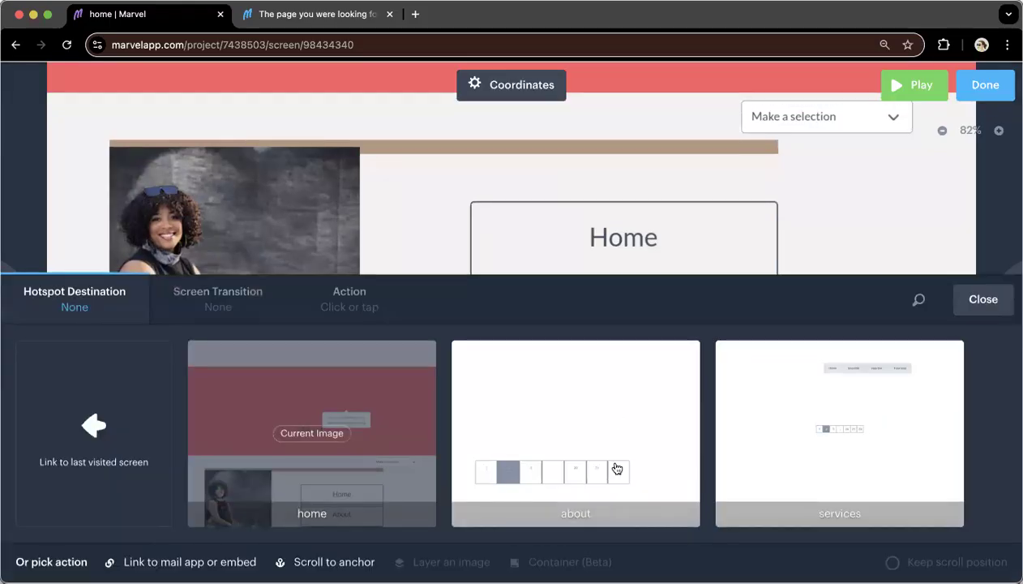
pyautogui.click(590, 403)
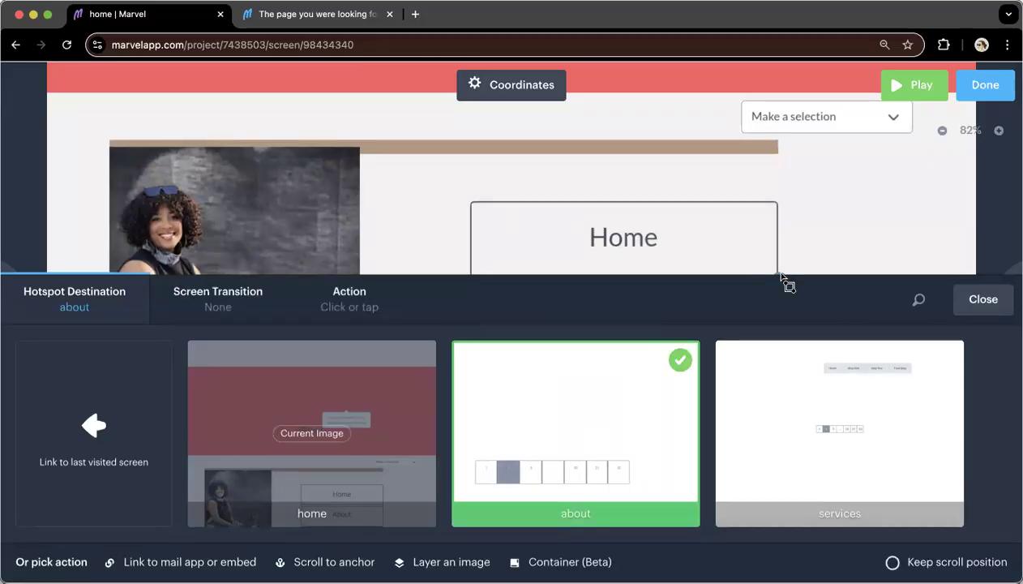
pyautogui.click(984, 300)
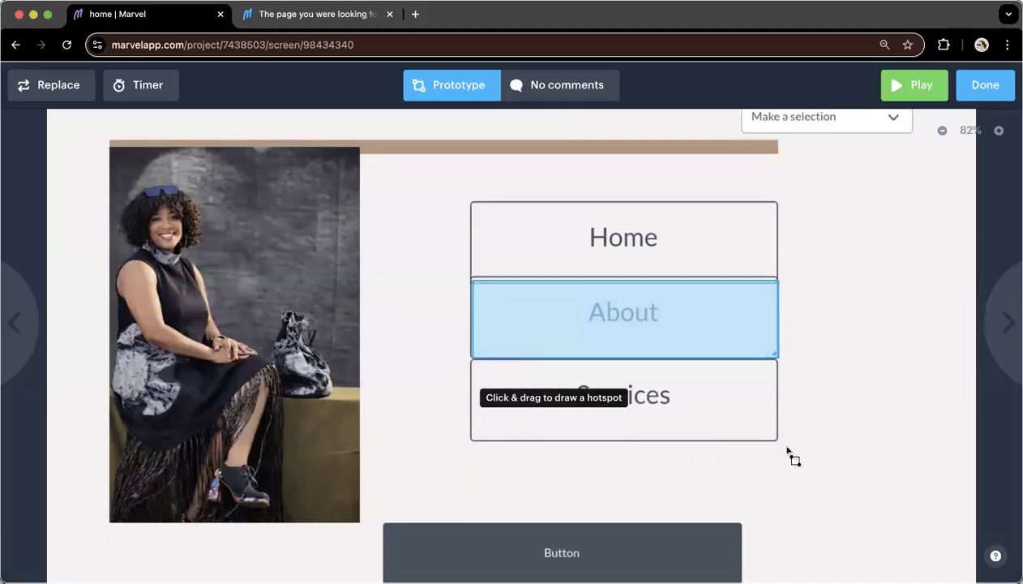
# Draw a hotspot over the Services button, link it to the services screen, and finish prototyping the home screen
pyautogui.moveTo(466, 364); pyautogui.dragTo(783, 446)
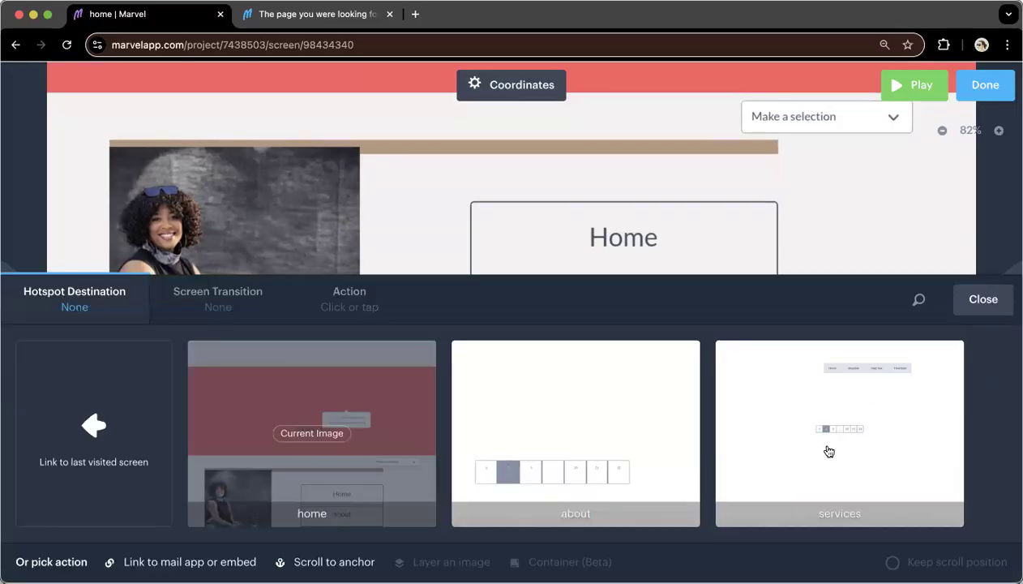
pyautogui.click(859, 405)
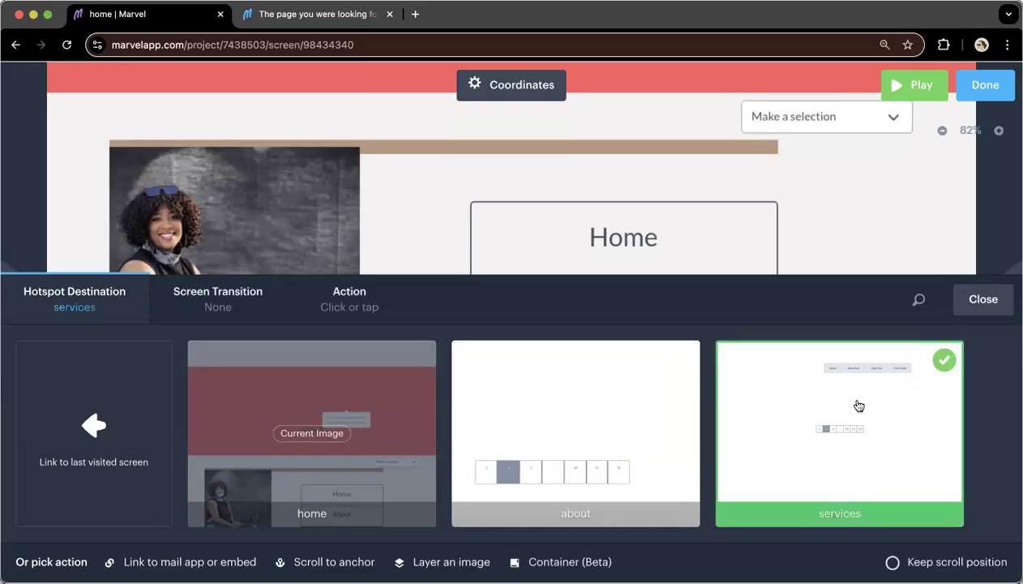
pyautogui.click(977, 297)
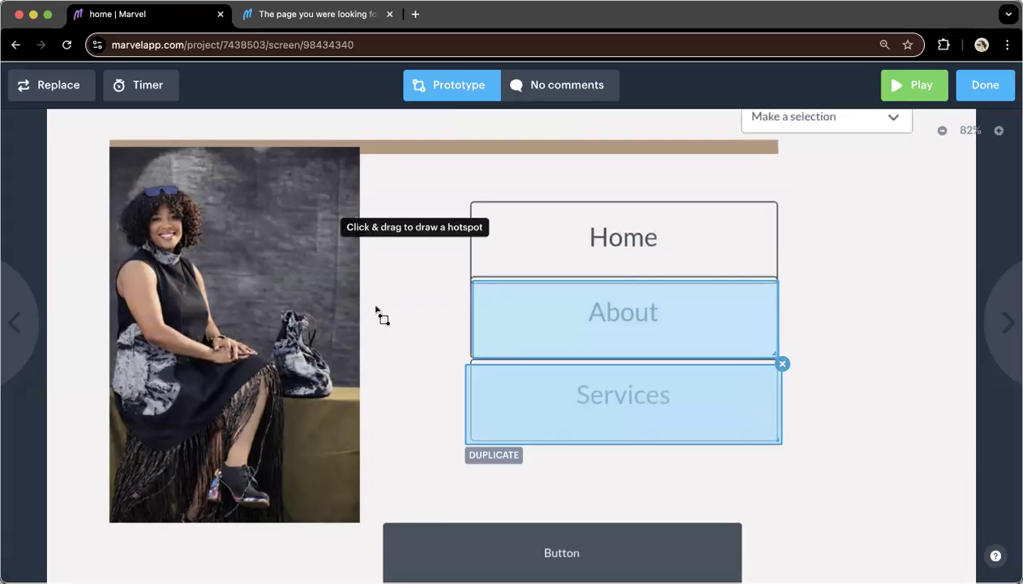
pyautogui.click(986, 85)
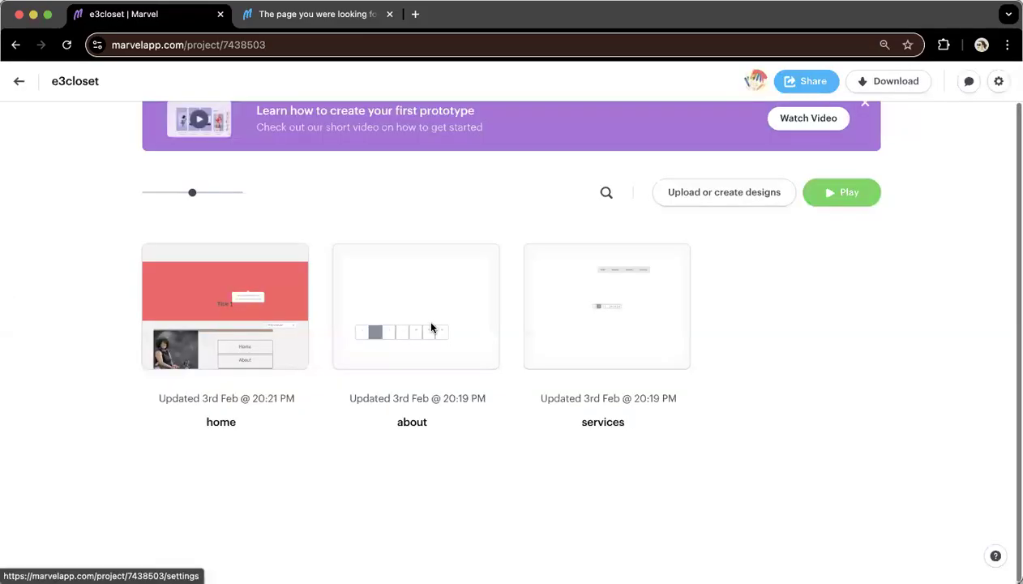
# Play the prototype from the home screen and test the About button's link
pyautogui.moveTo(306, 313)
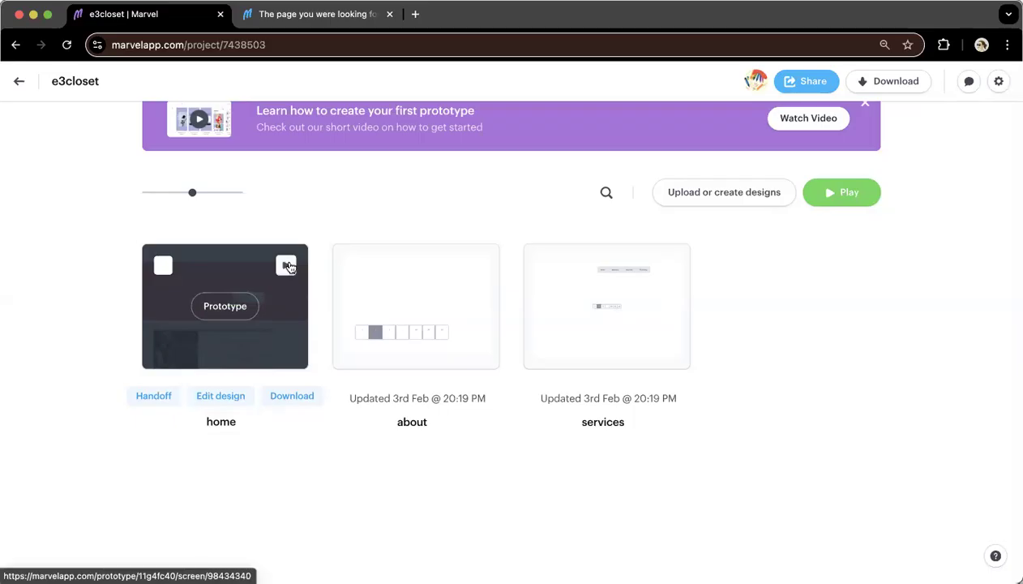
pyautogui.click(286, 267)
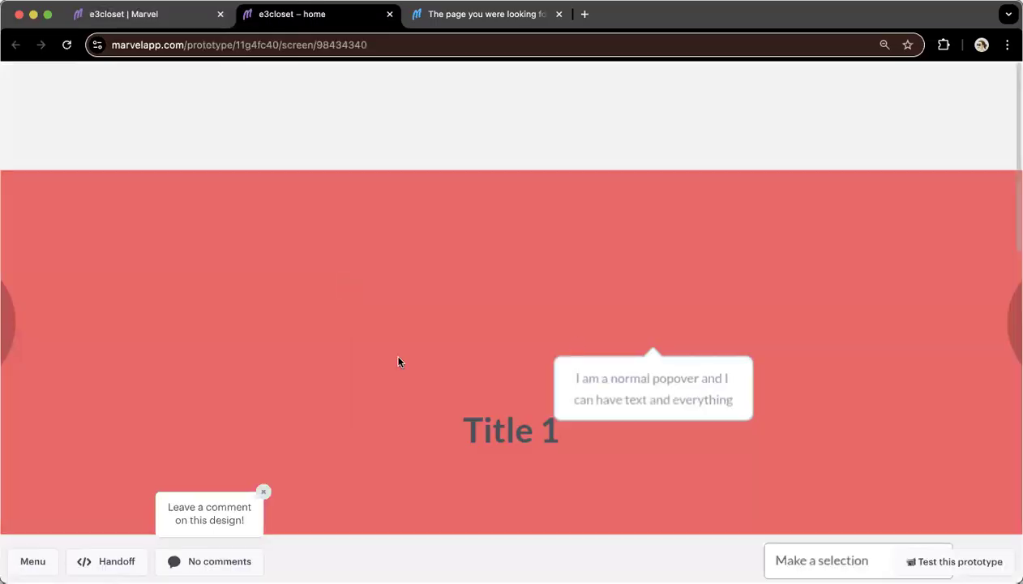
pyautogui.scroll(-4, 398, 362)
pyautogui.scroll(-3, 398, 362)
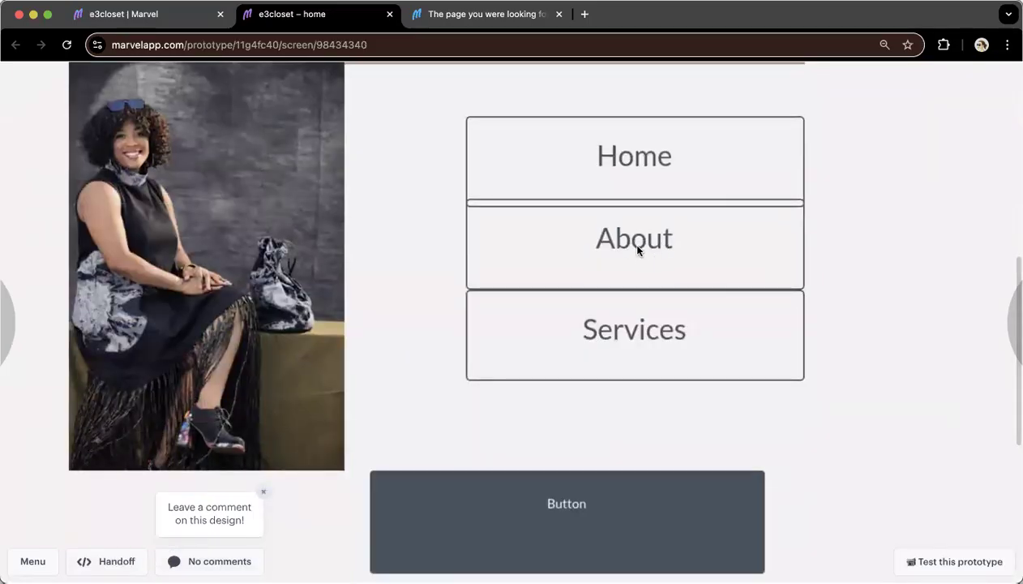
pyautogui.click(638, 250)
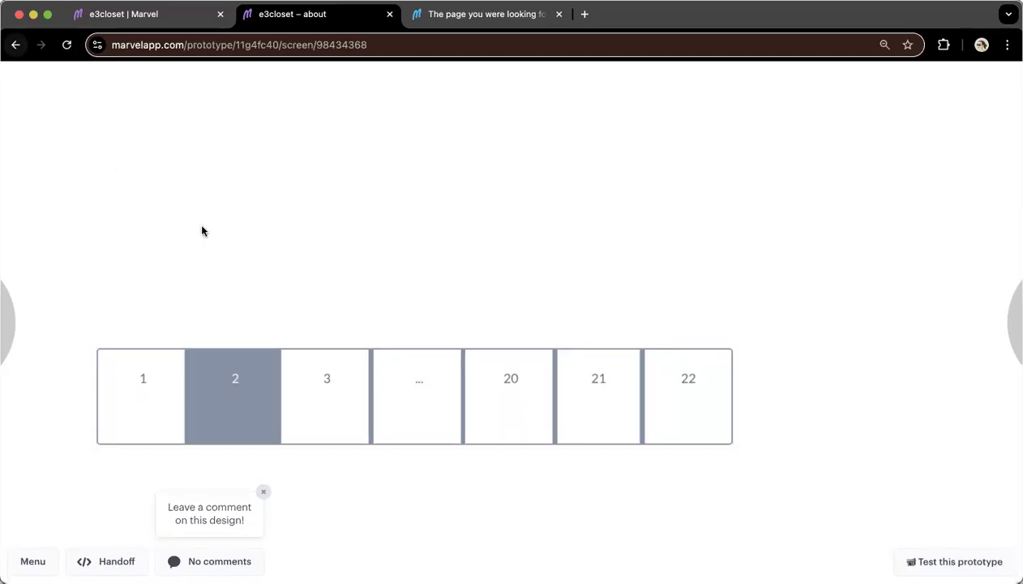
# Go back to the home screen in the preview and test the Services button's link
pyautogui.press('super+bracketleft')
pyautogui.scroll(-3, 634, 326)
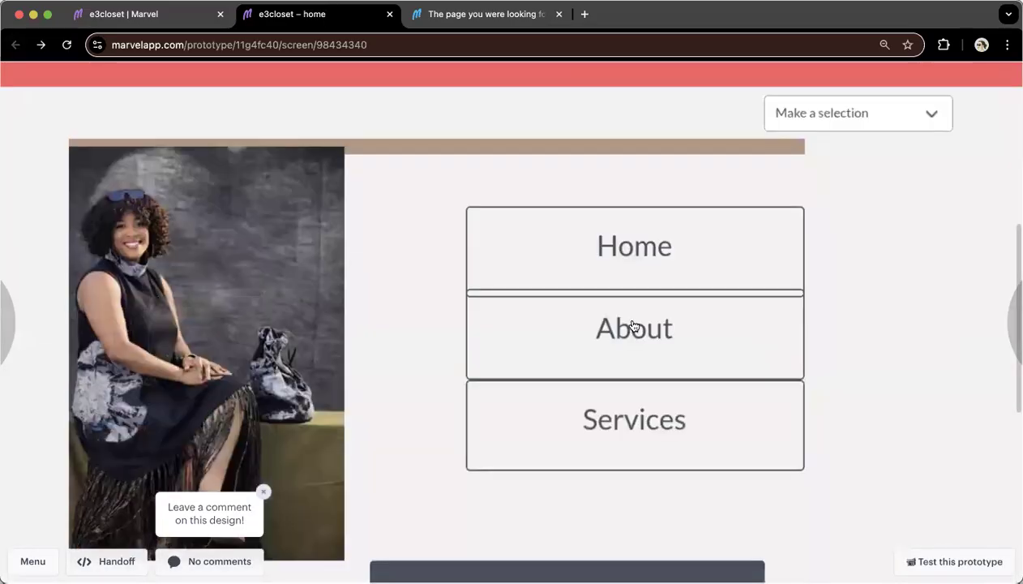
pyautogui.scroll(-1, 634, 326)
pyautogui.click(633, 327)
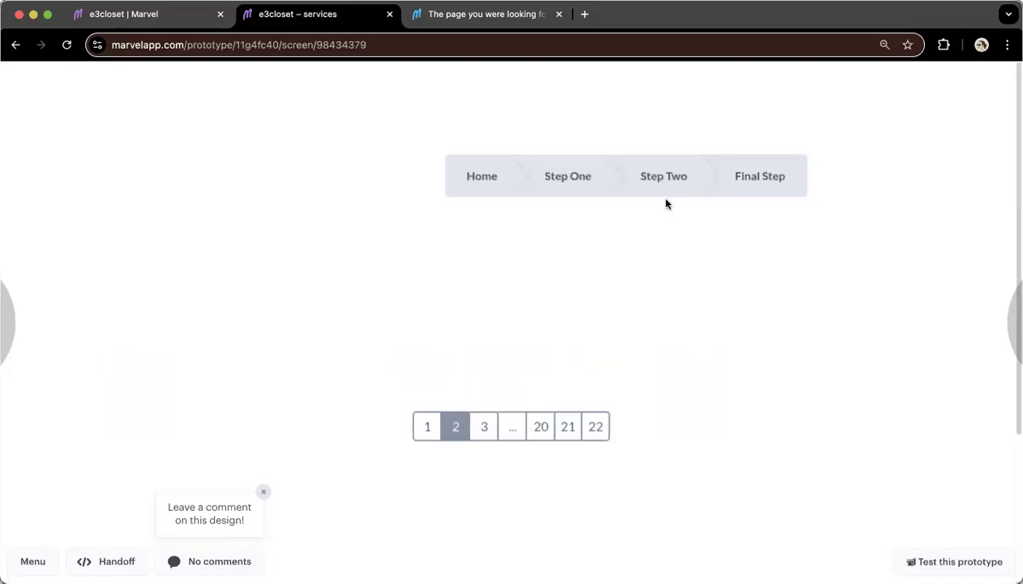
# Return from the services screen to the home screen's navigation buttons in the preview
pyautogui.click(16, 46)
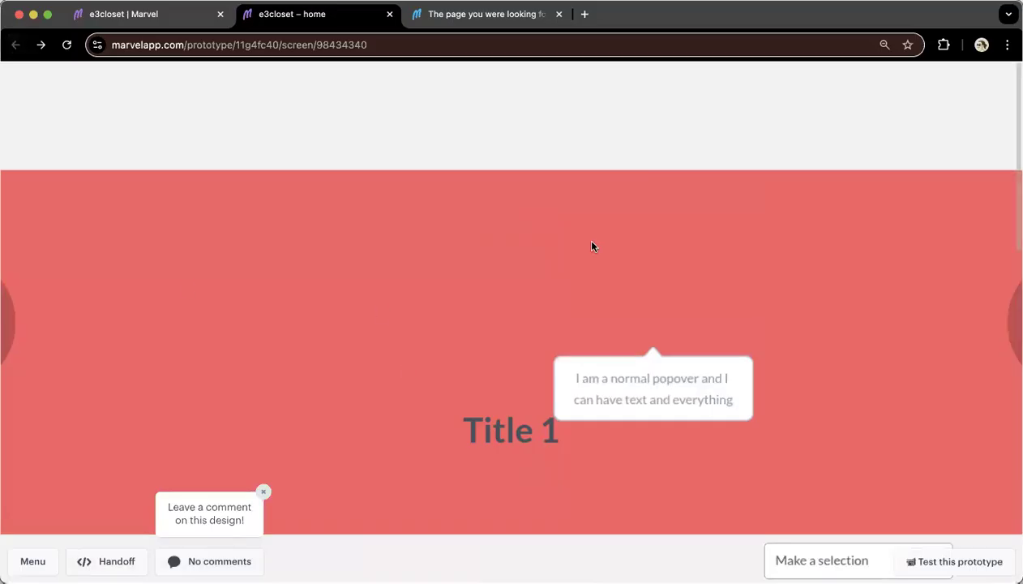
pyautogui.scroll(-2, 592, 247)
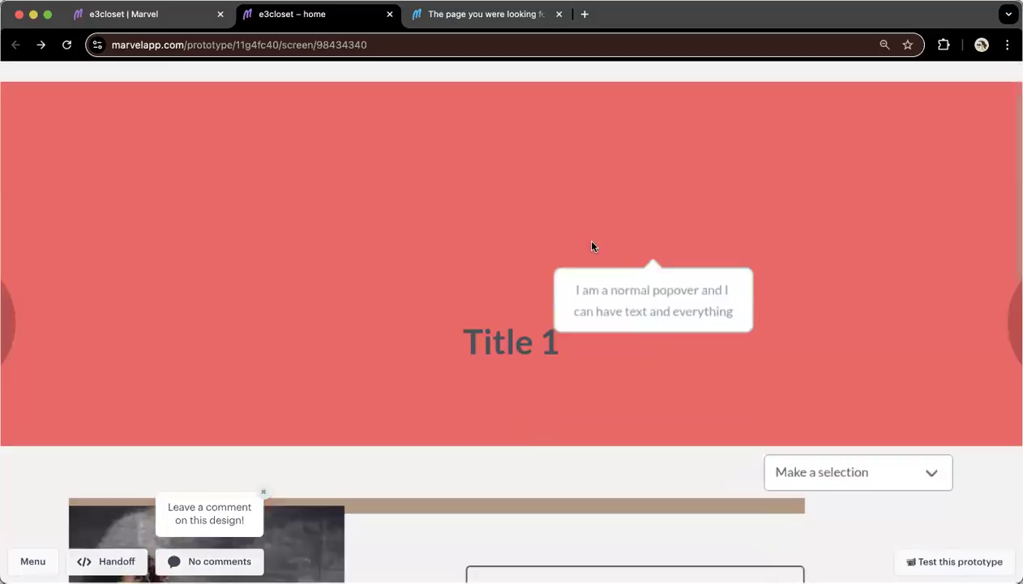
pyautogui.scroll(-10, 592, 246)
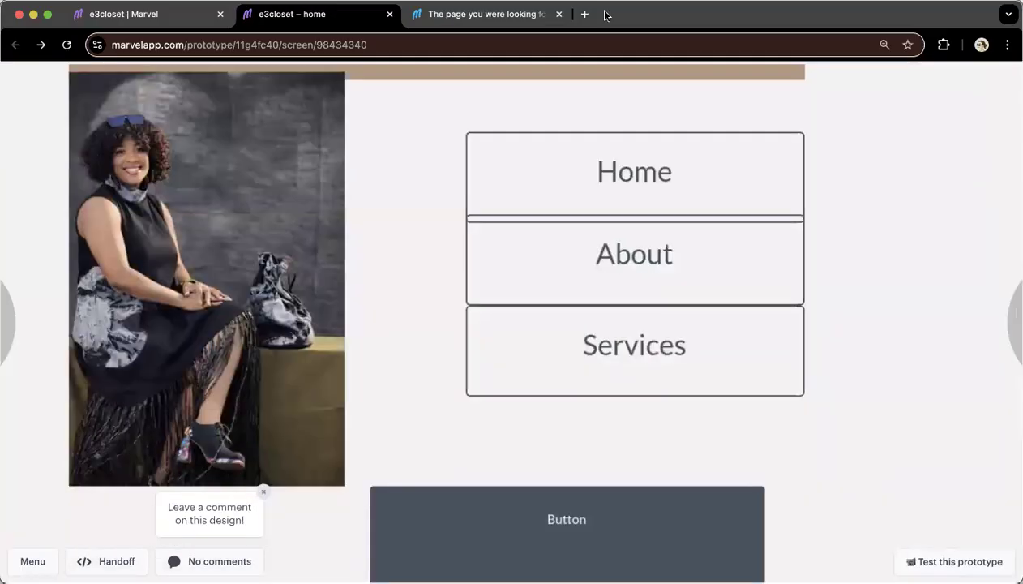